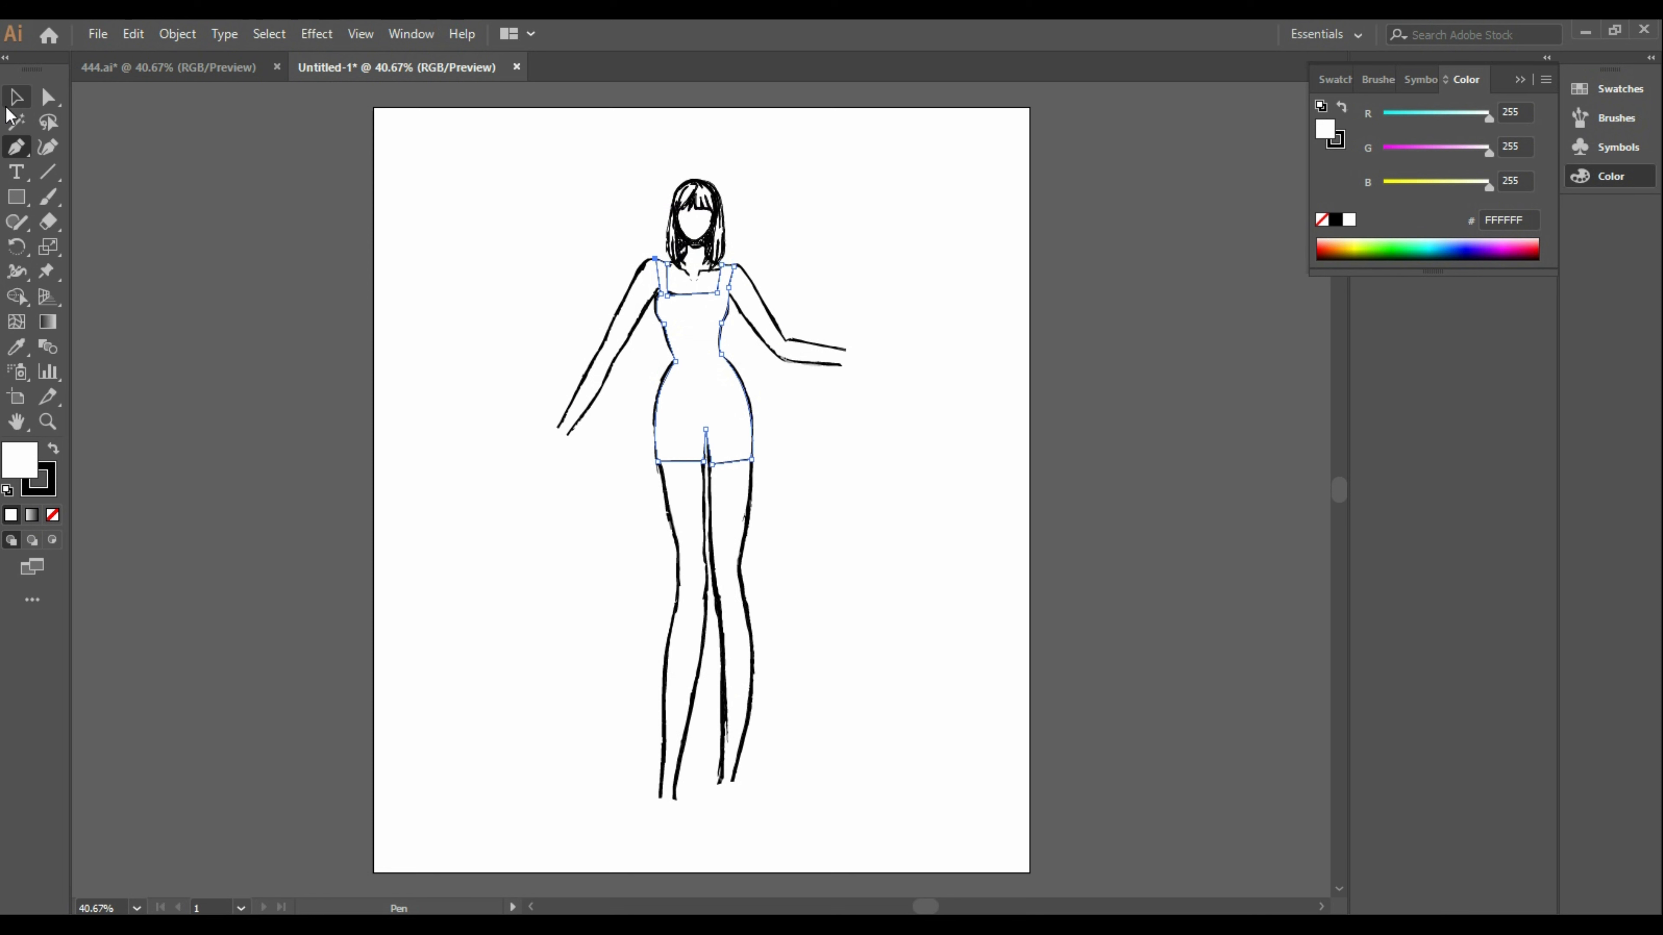
# Apply the black-and-white dotted graphic style from the Artistic Effects library to the romper shape on the figure
pyautogui.click(17, 97)
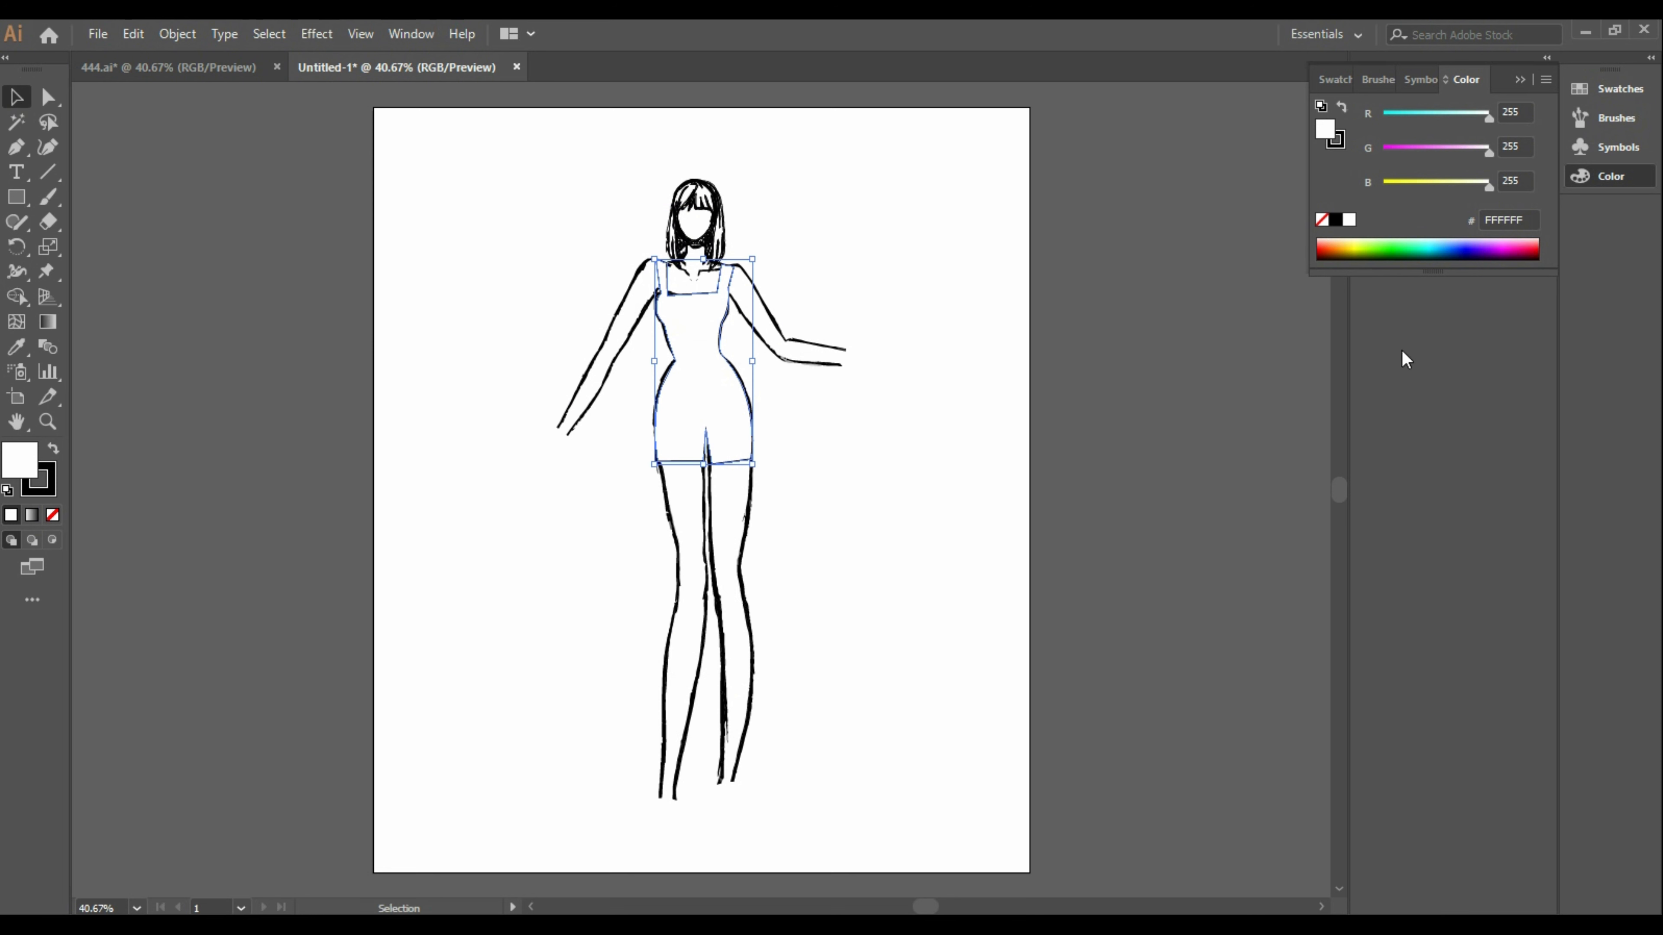
pyautogui.click(1546, 60)
pyautogui.click(1328, 906)
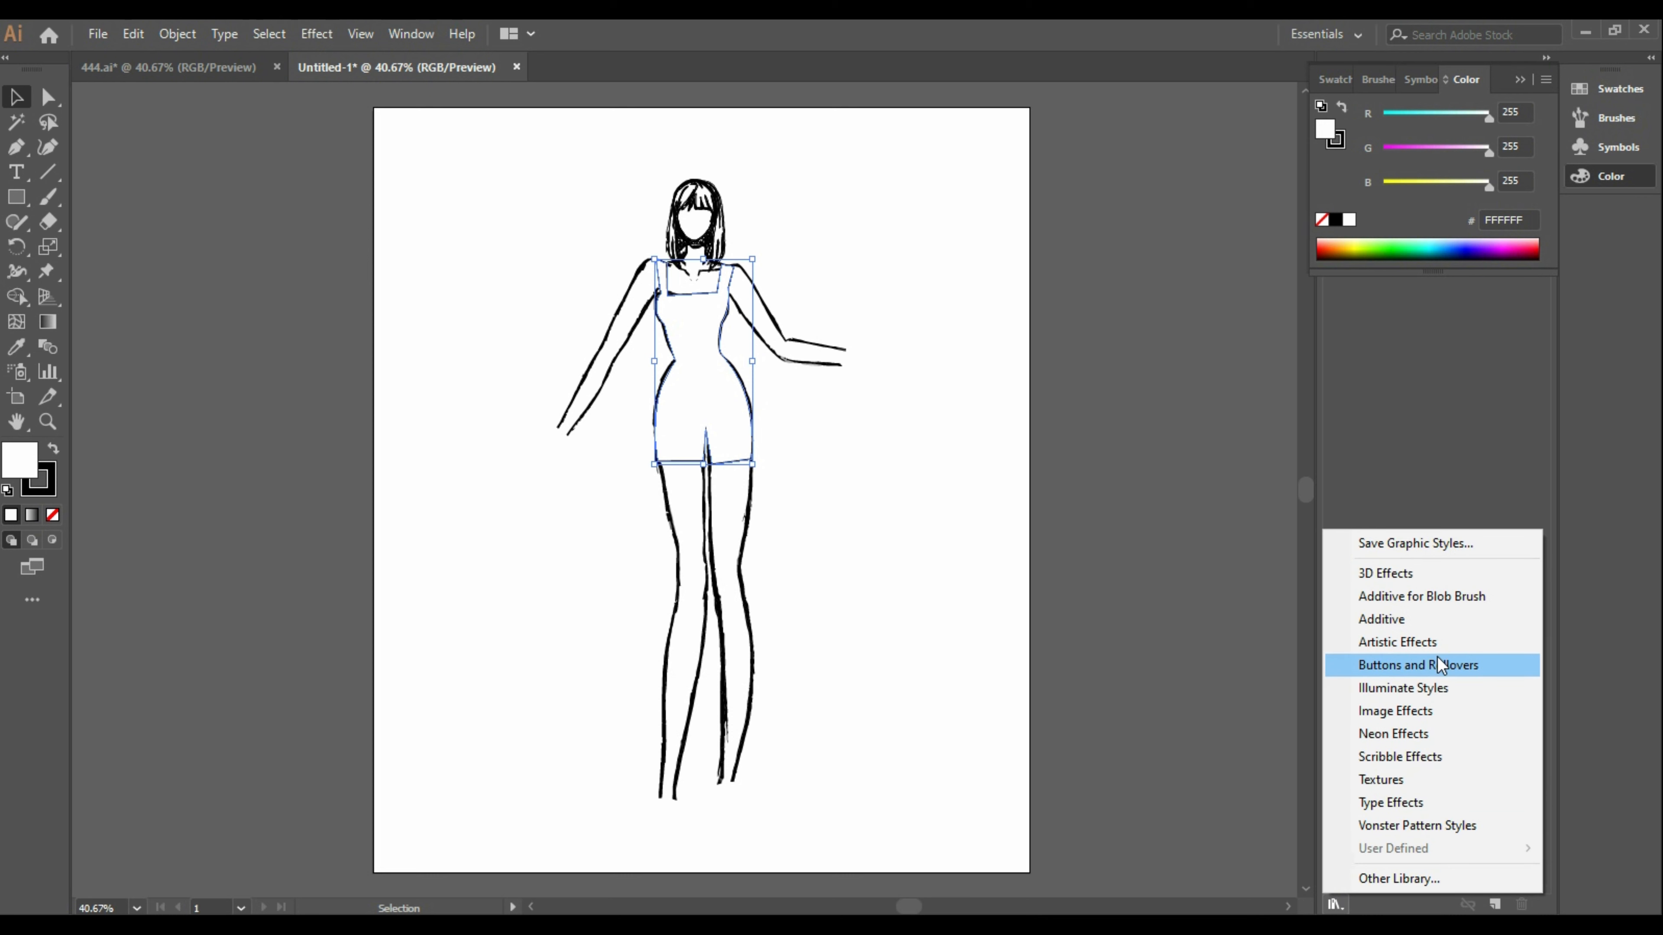
pyautogui.click(1418, 665)
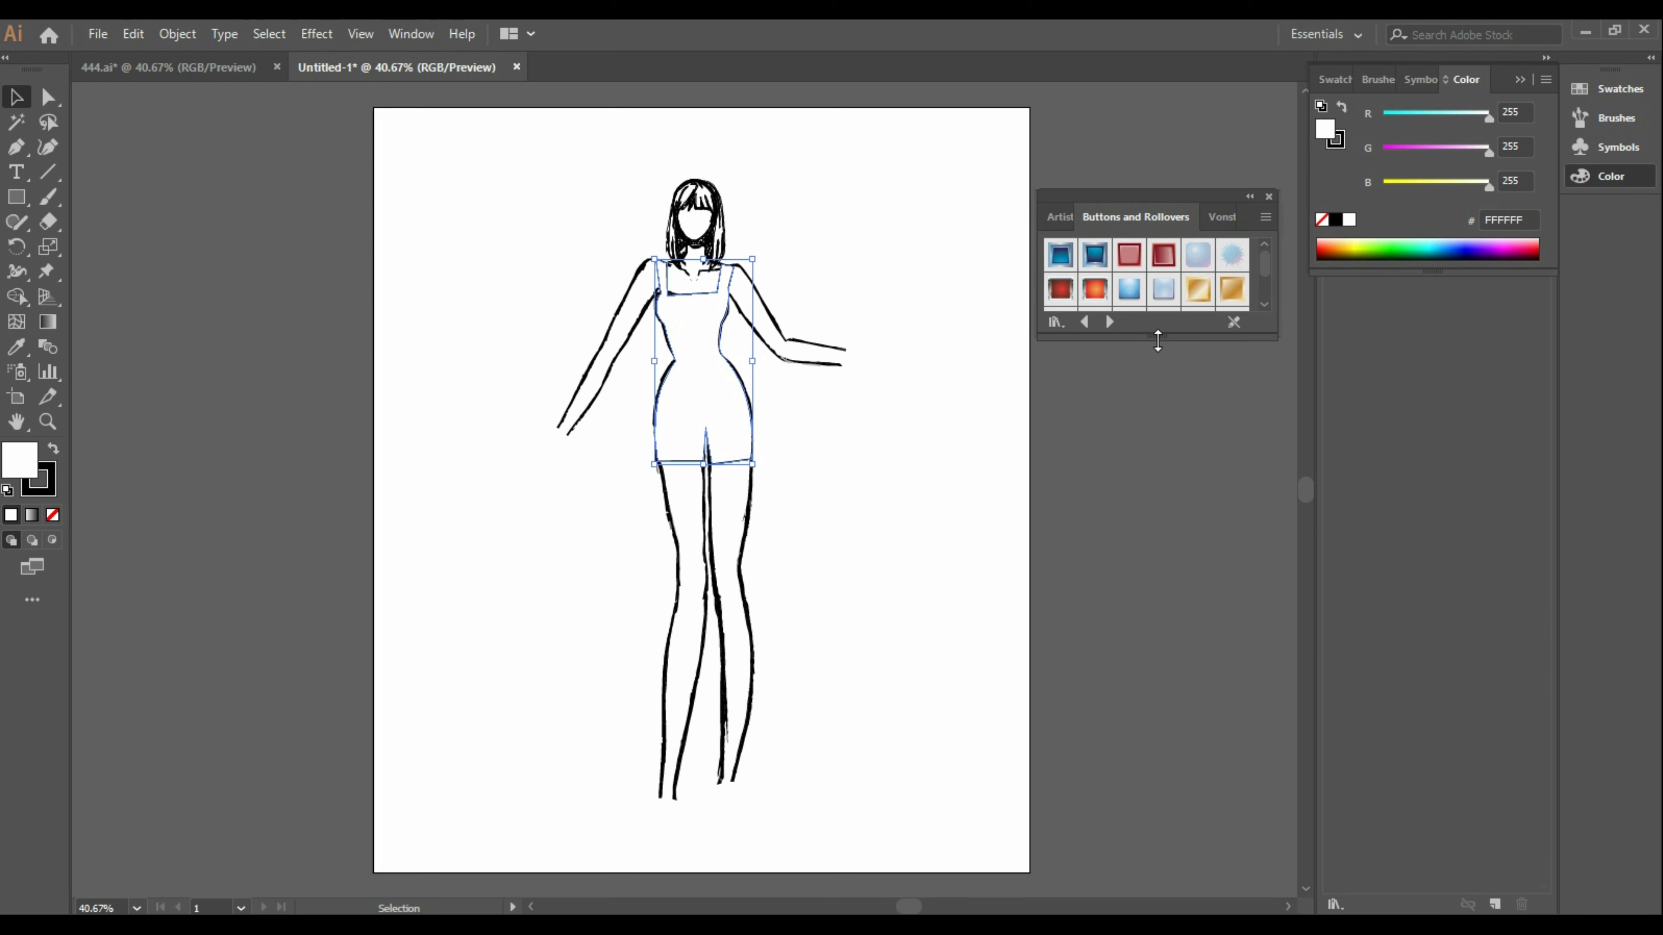
pyautogui.moveTo(1157, 340); pyautogui.dragTo(1114, 731)
pyautogui.click(1084, 723)
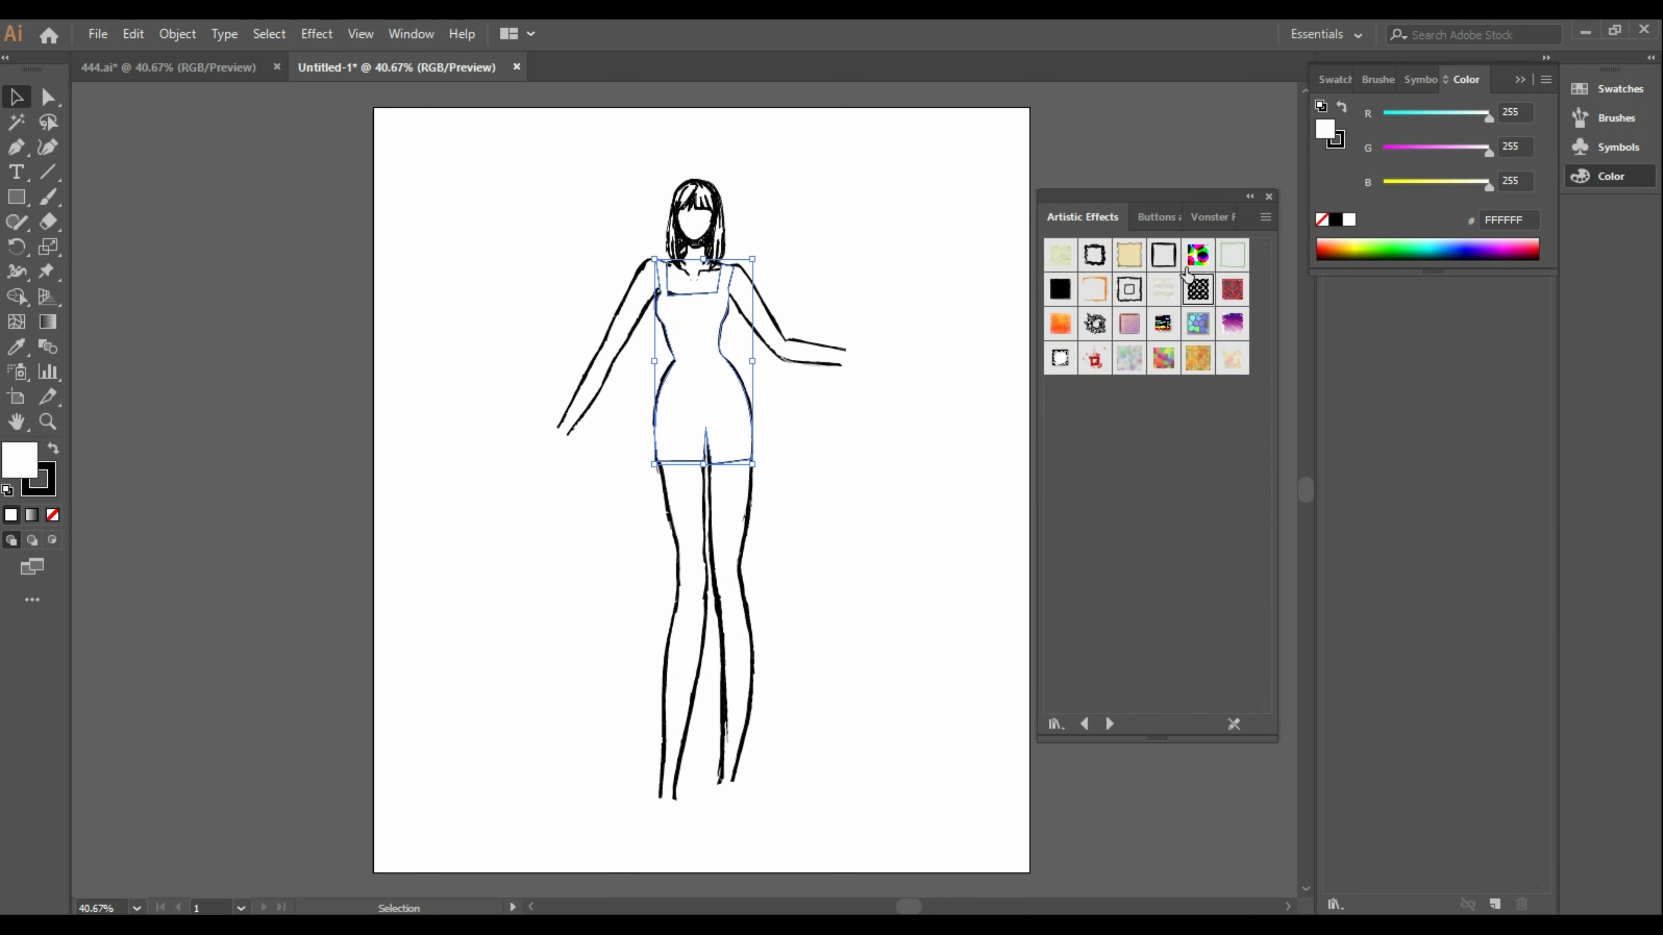
pyautogui.click(1206, 293)
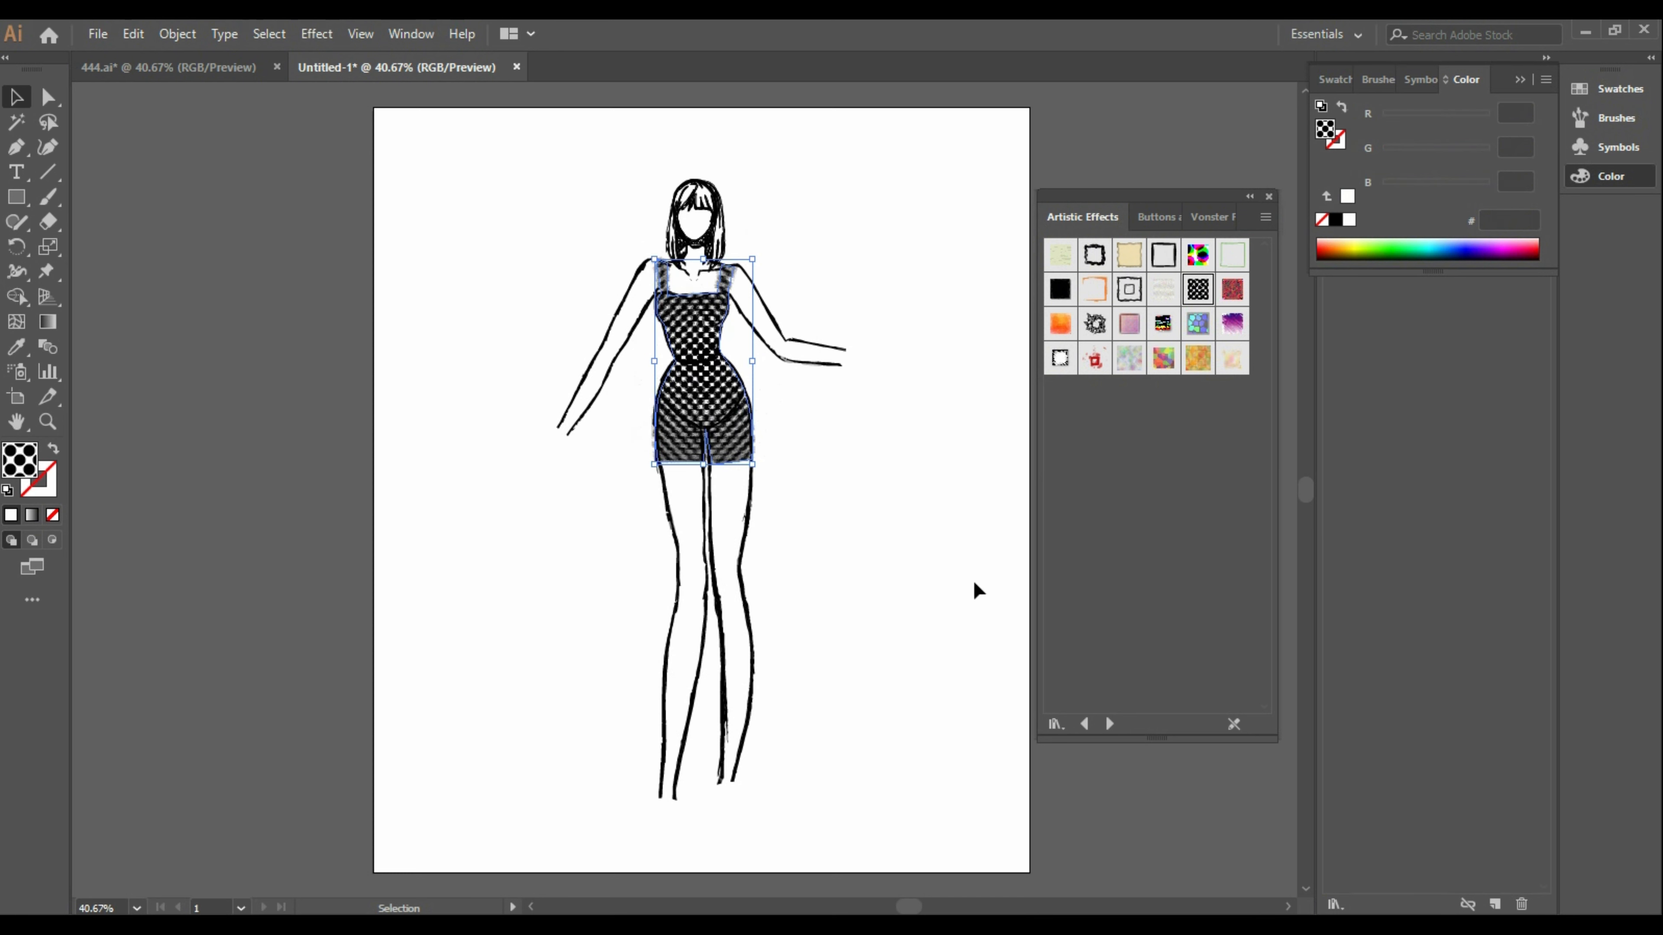
pyautogui.click(925, 564)
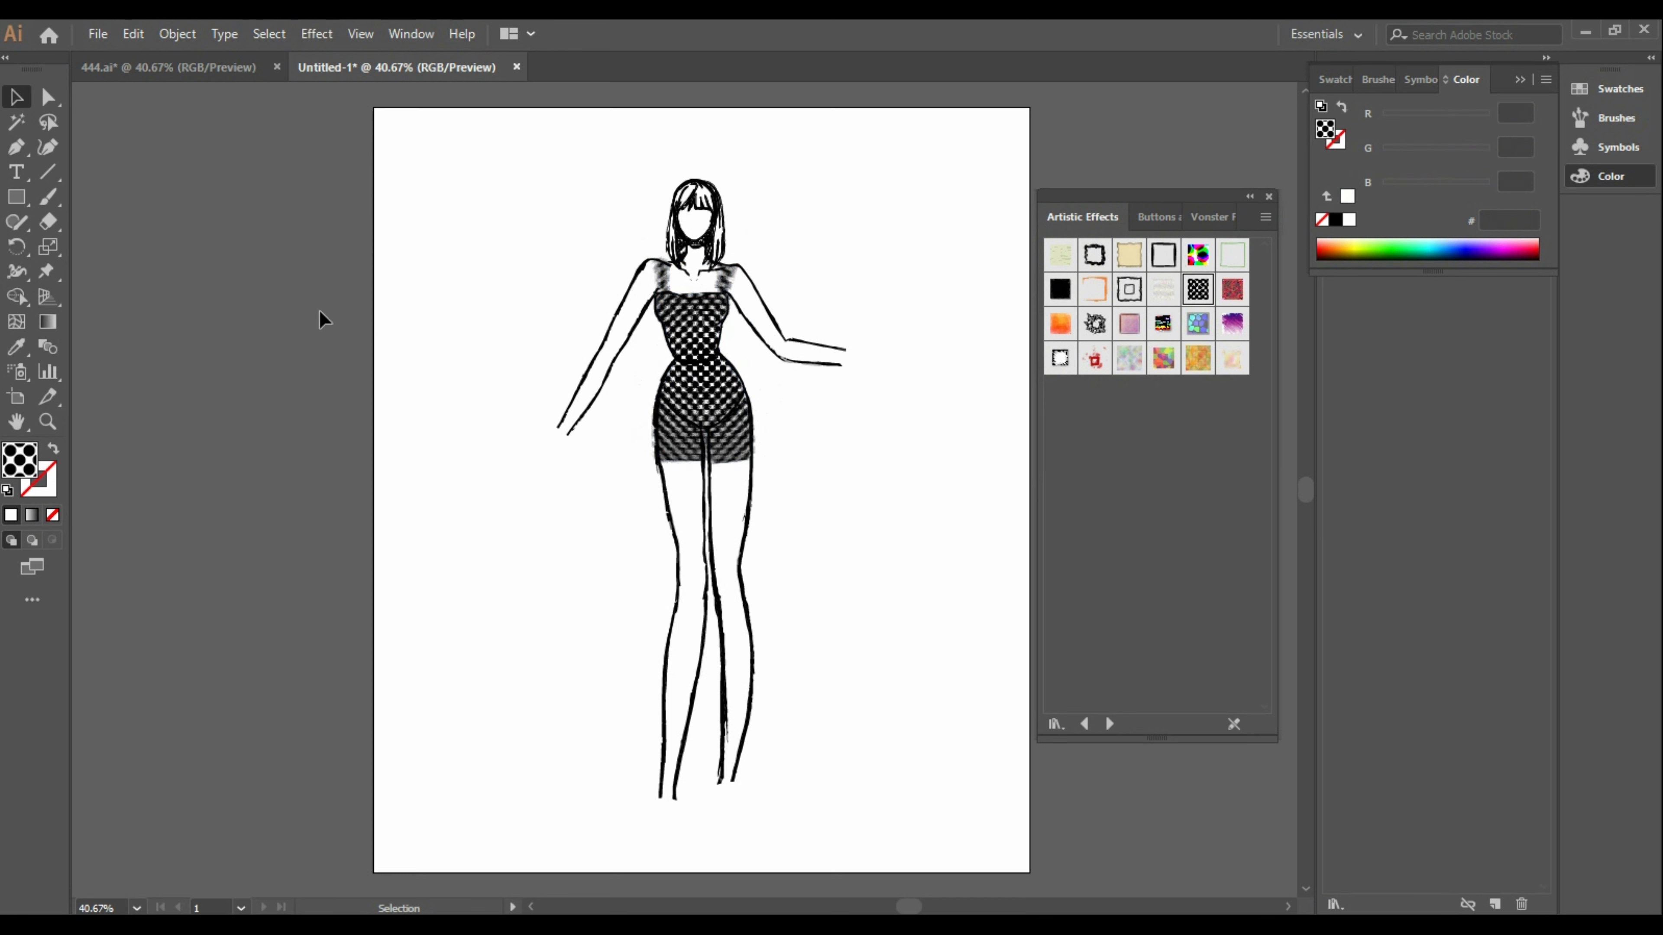
# Draw a closed boot shape with the Pen tool around the figure's left-hand calf, from below the knee to the ankle, using the dotted fill
pyautogui.click(17, 147)
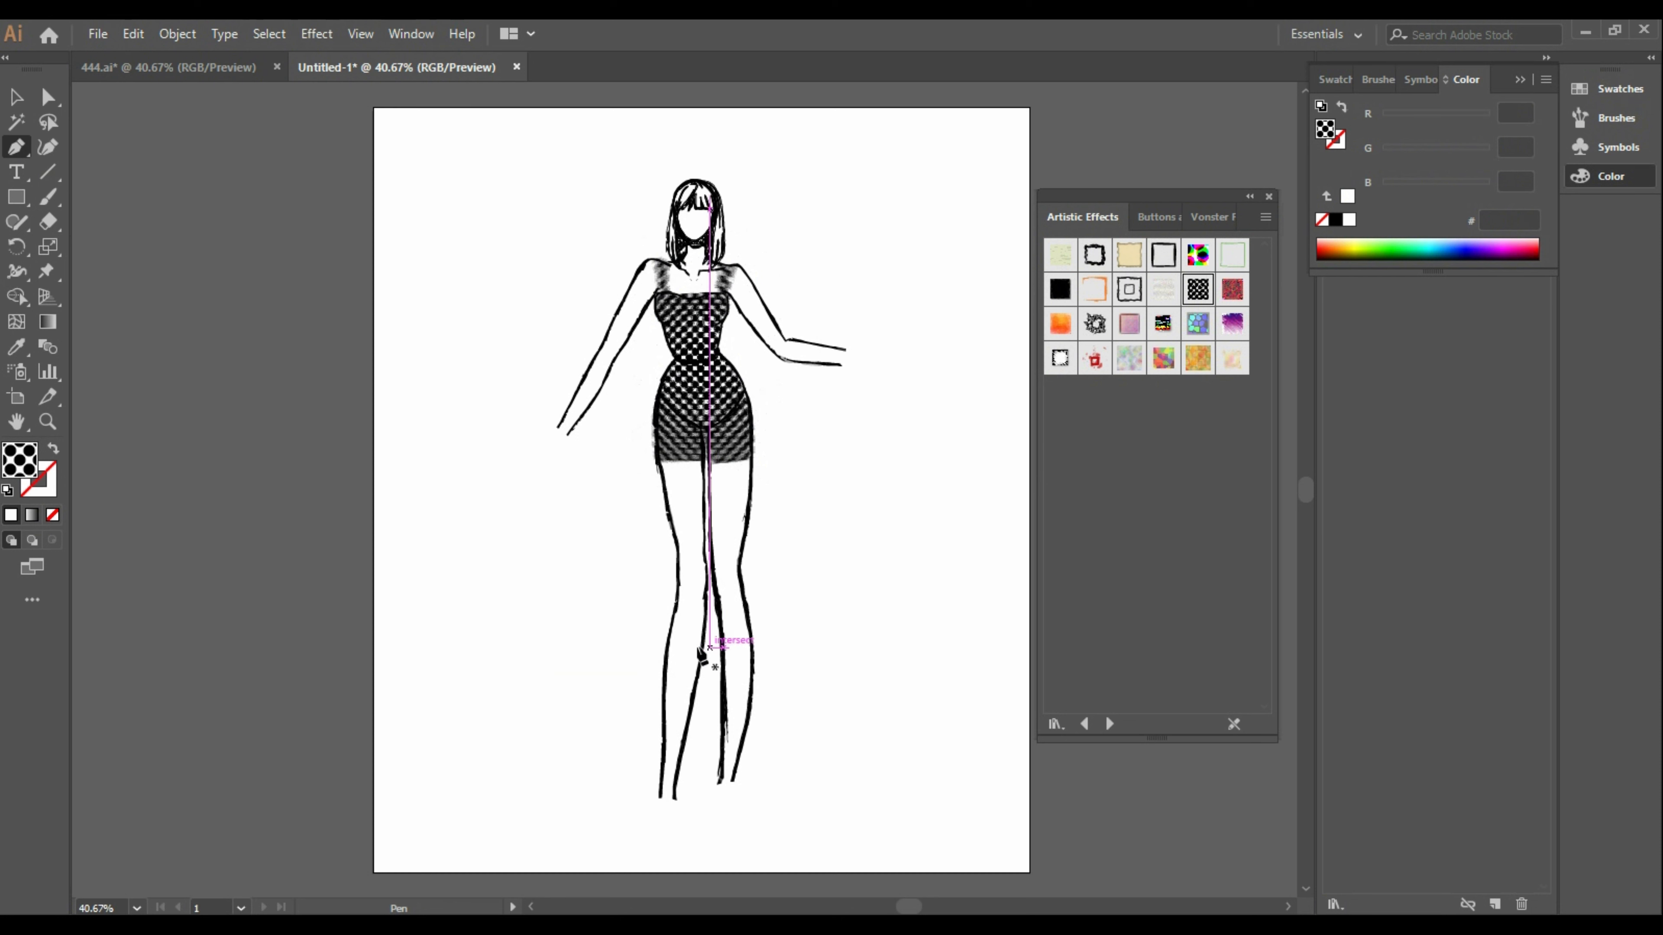
pyautogui.click(669, 628)
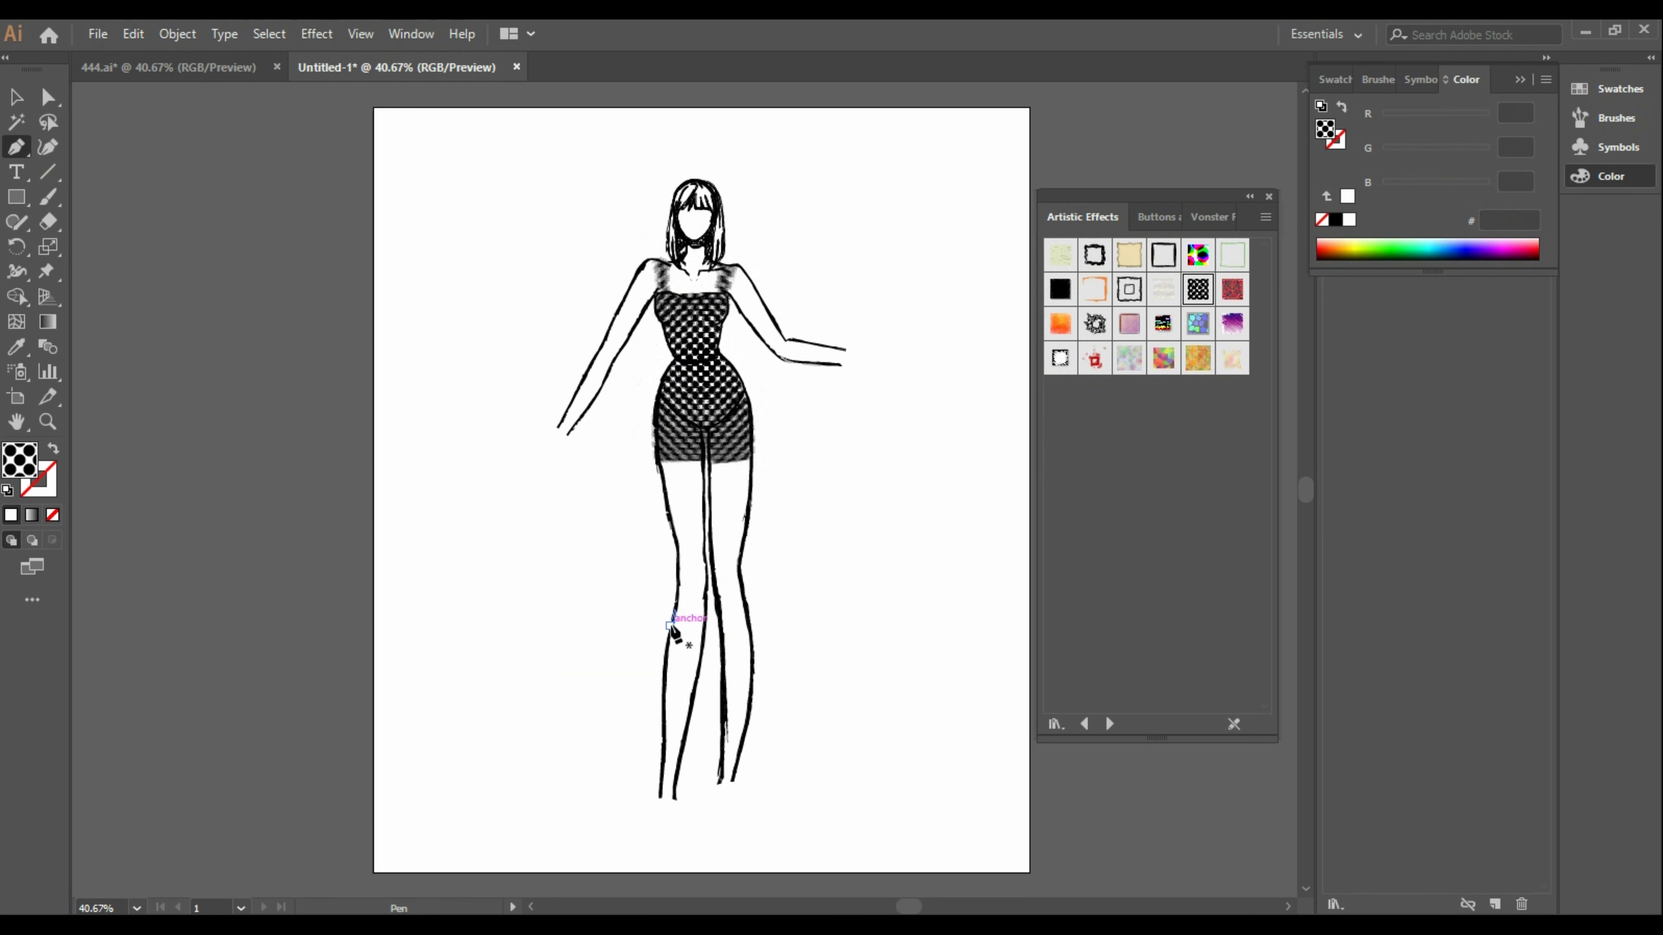
pyautogui.click(704, 626)
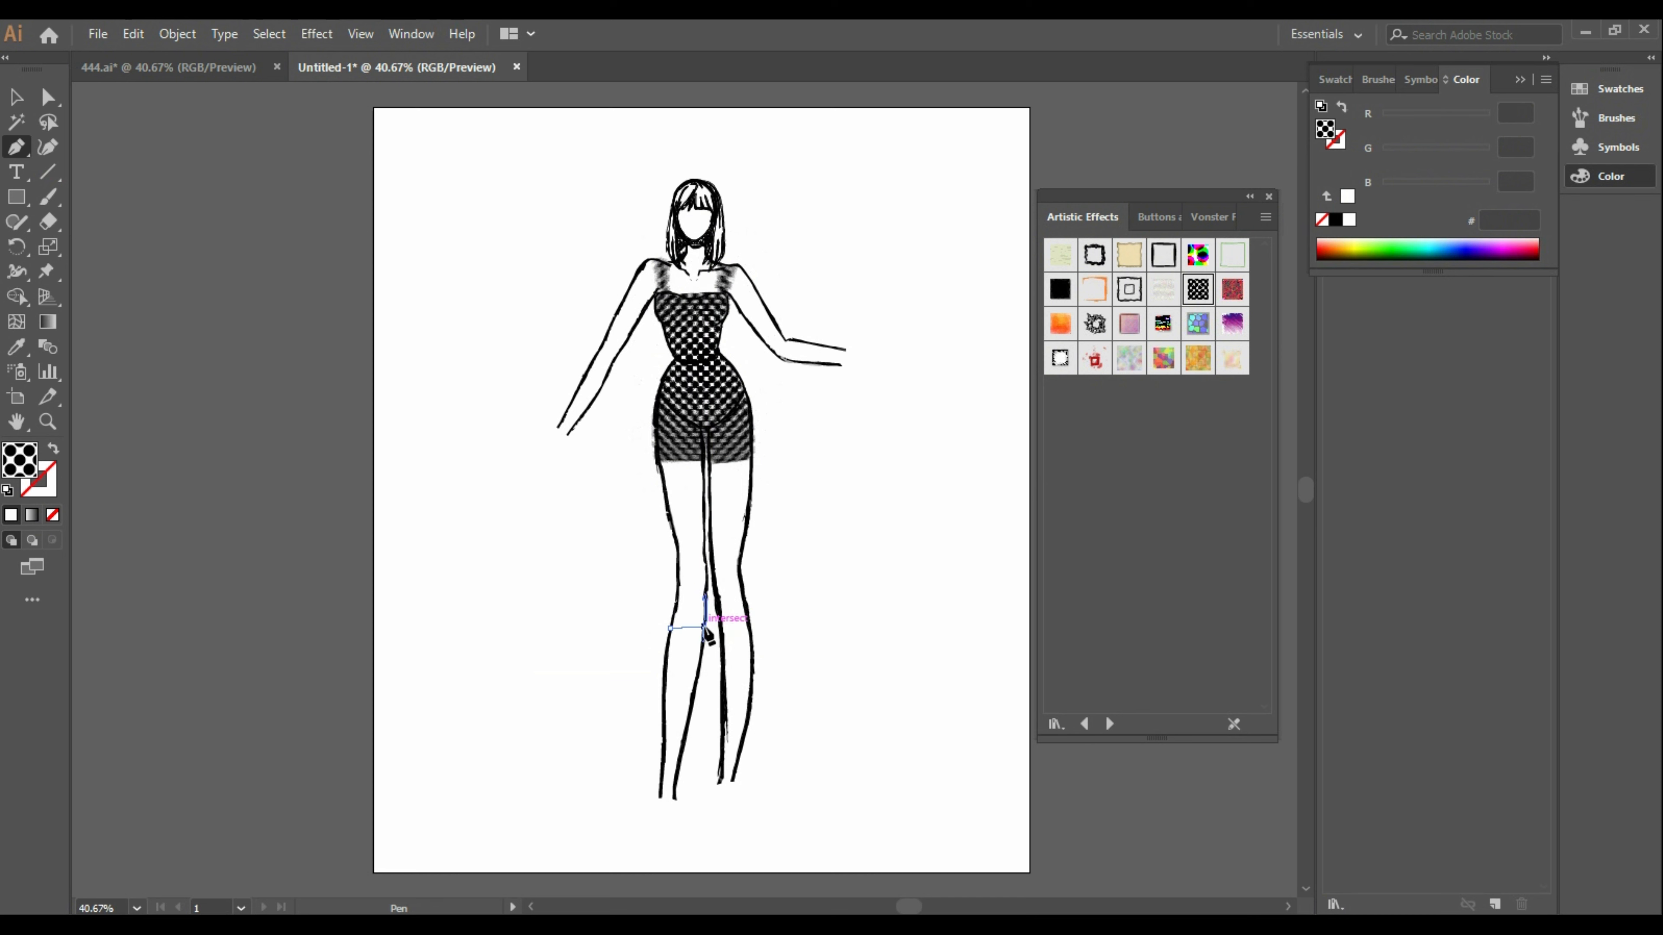
pyautogui.click(672, 799)
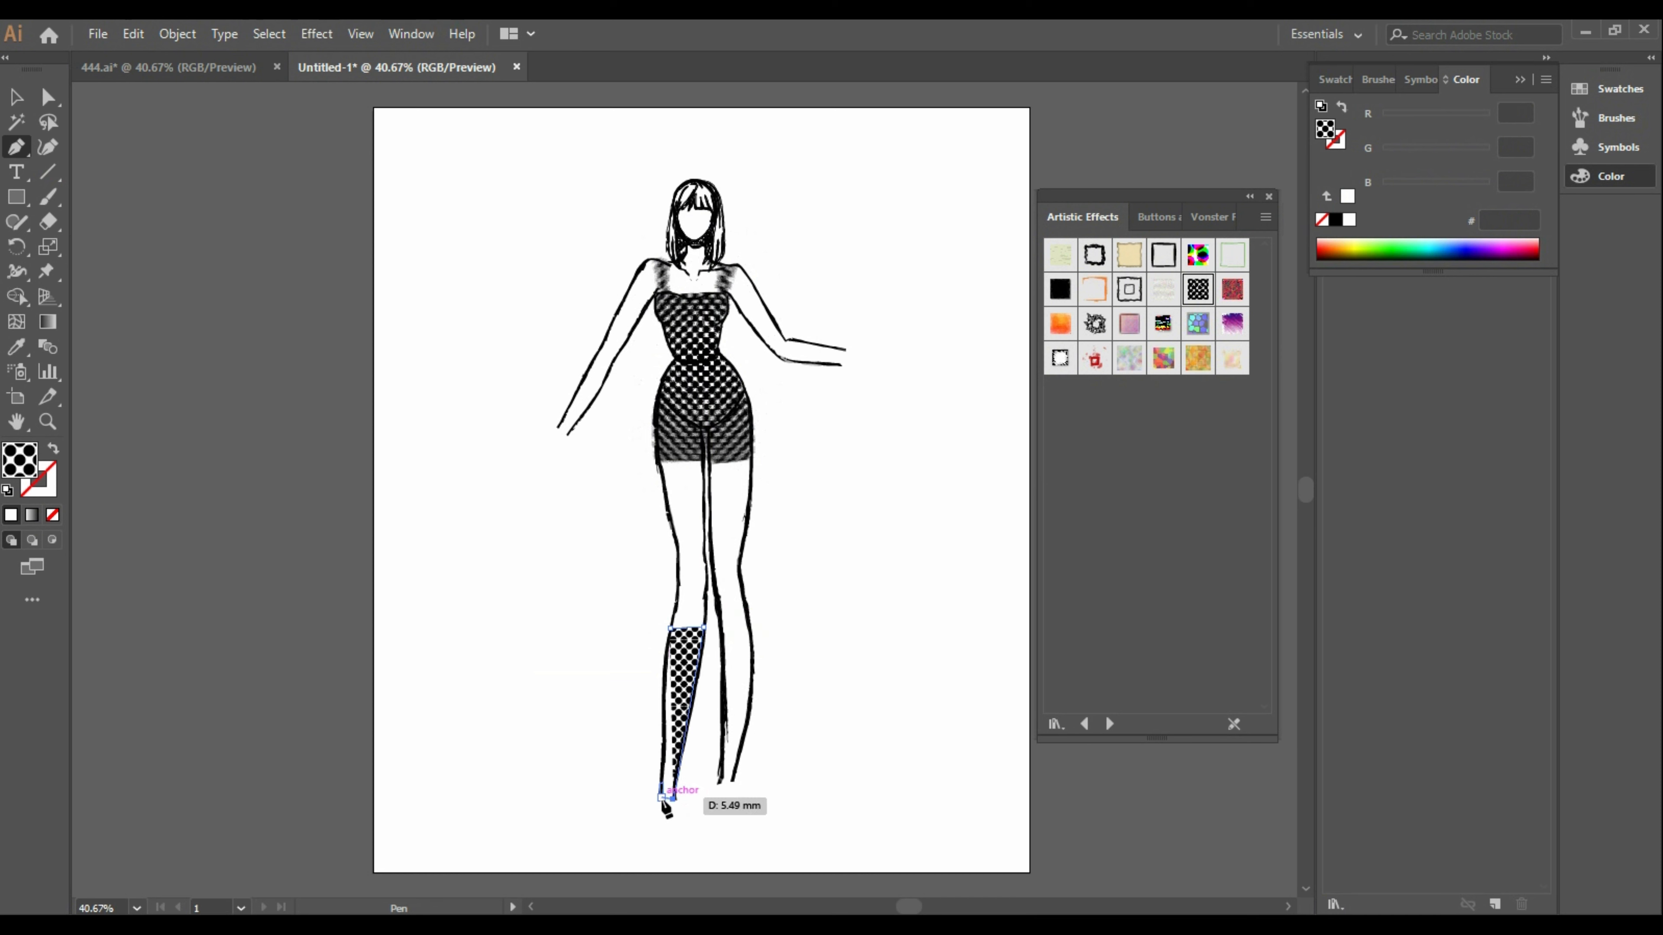
pyautogui.click(656, 797)
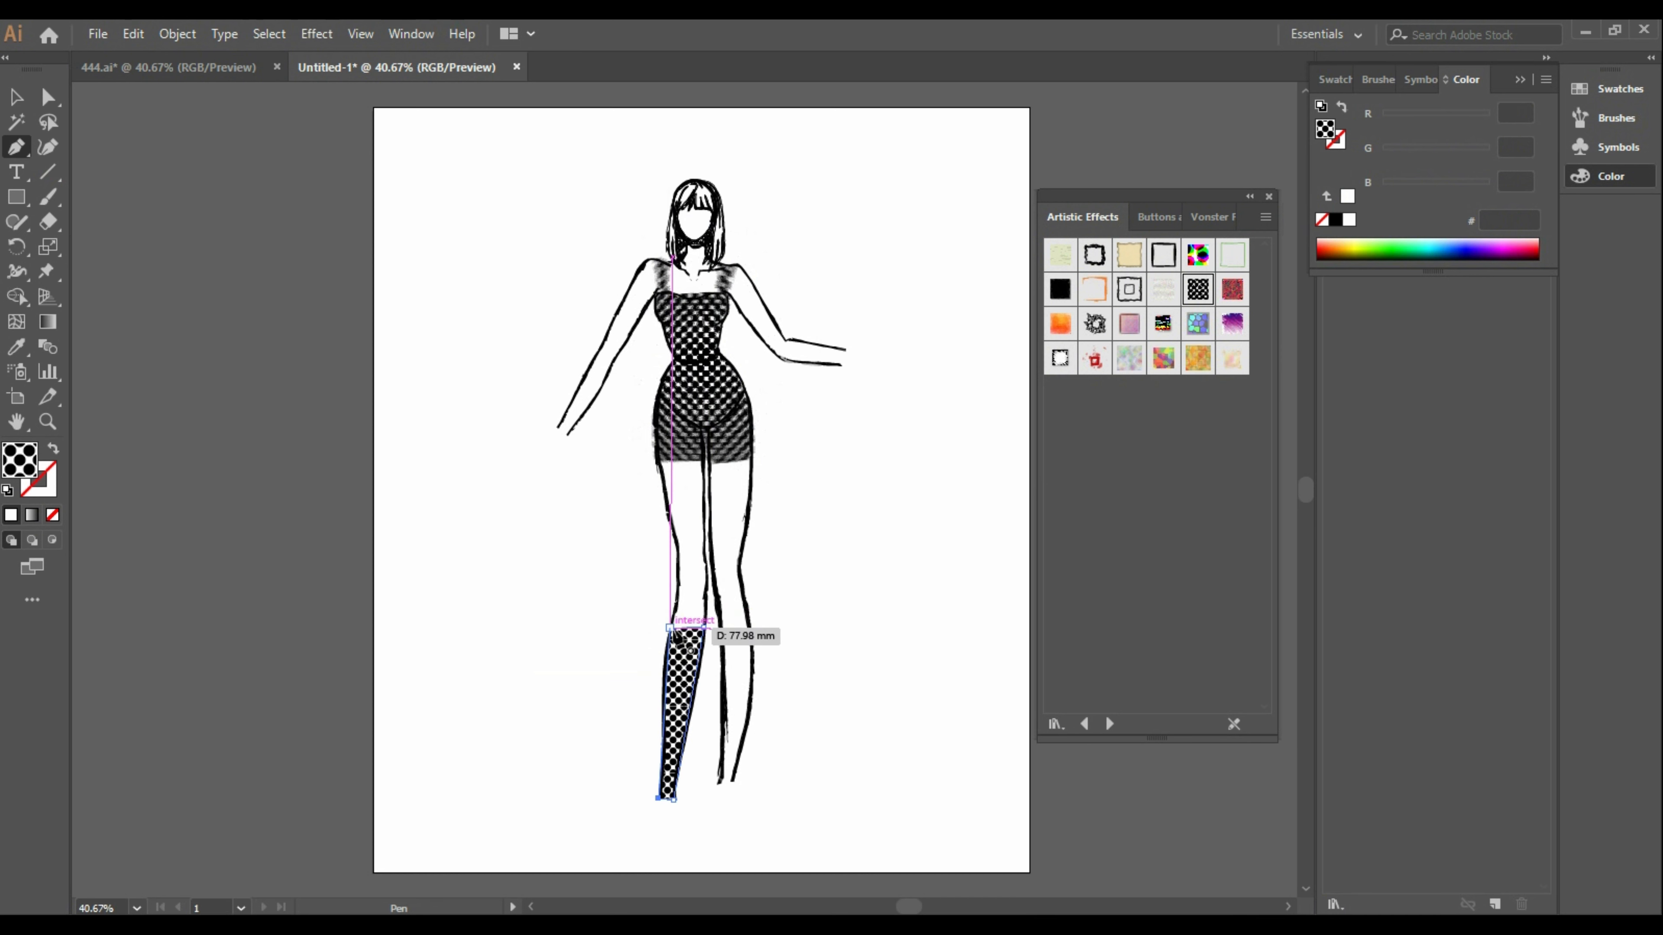
pyautogui.click(664, 642)
pyautogui.click(670, 627)
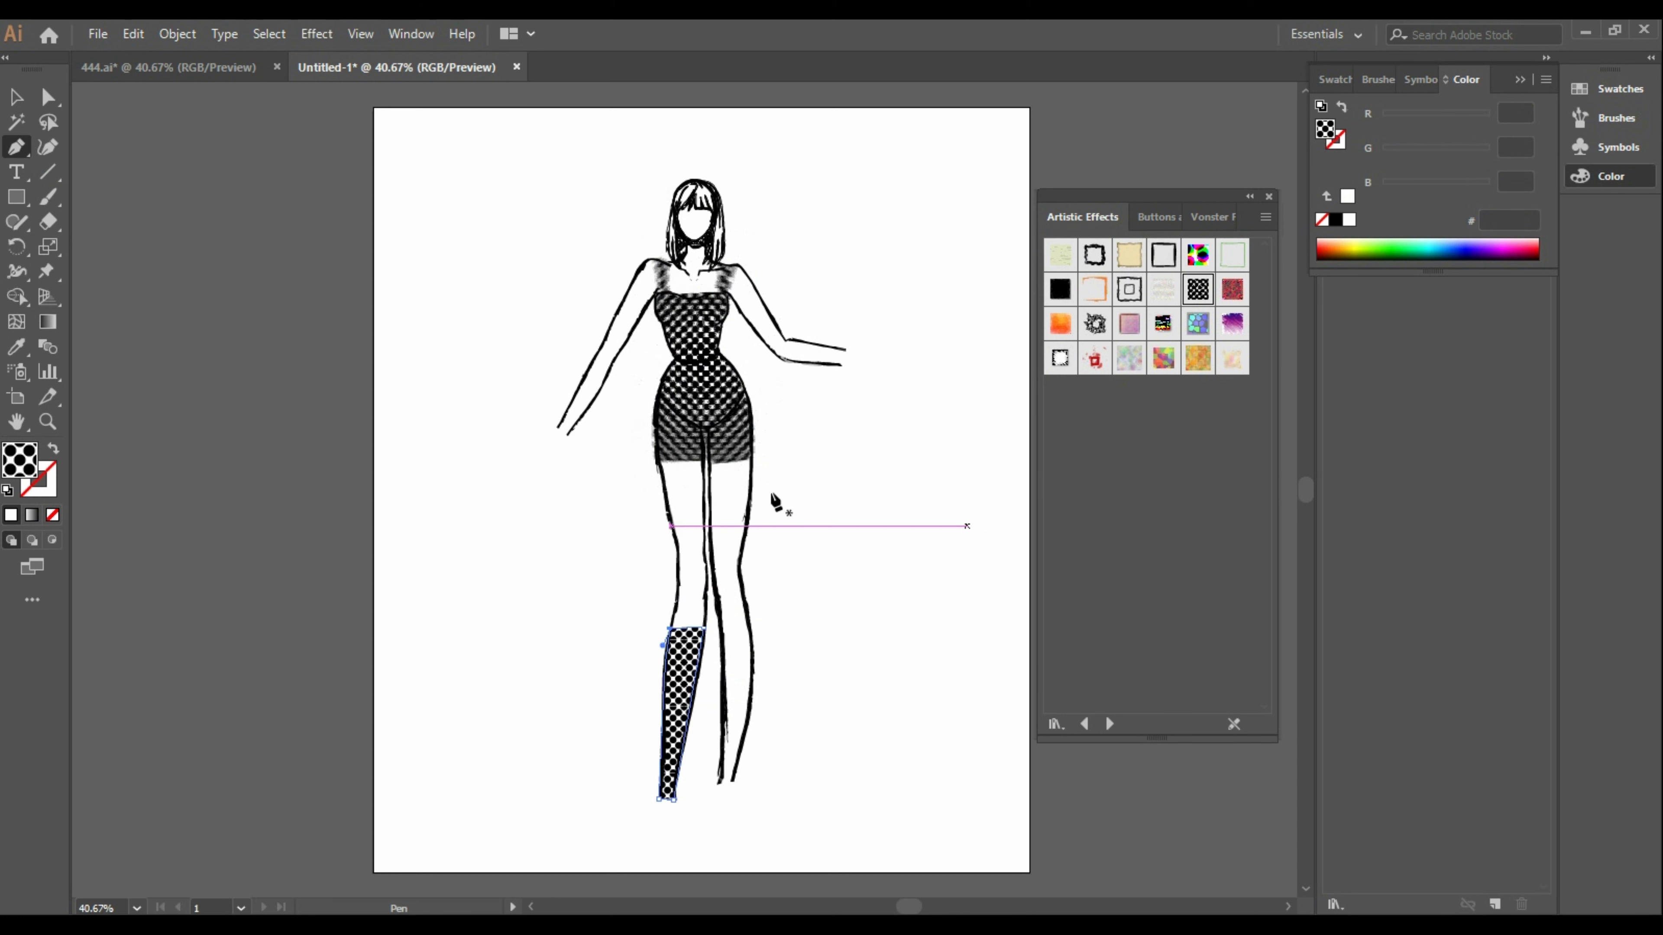
pyautogui.click(18, 98)
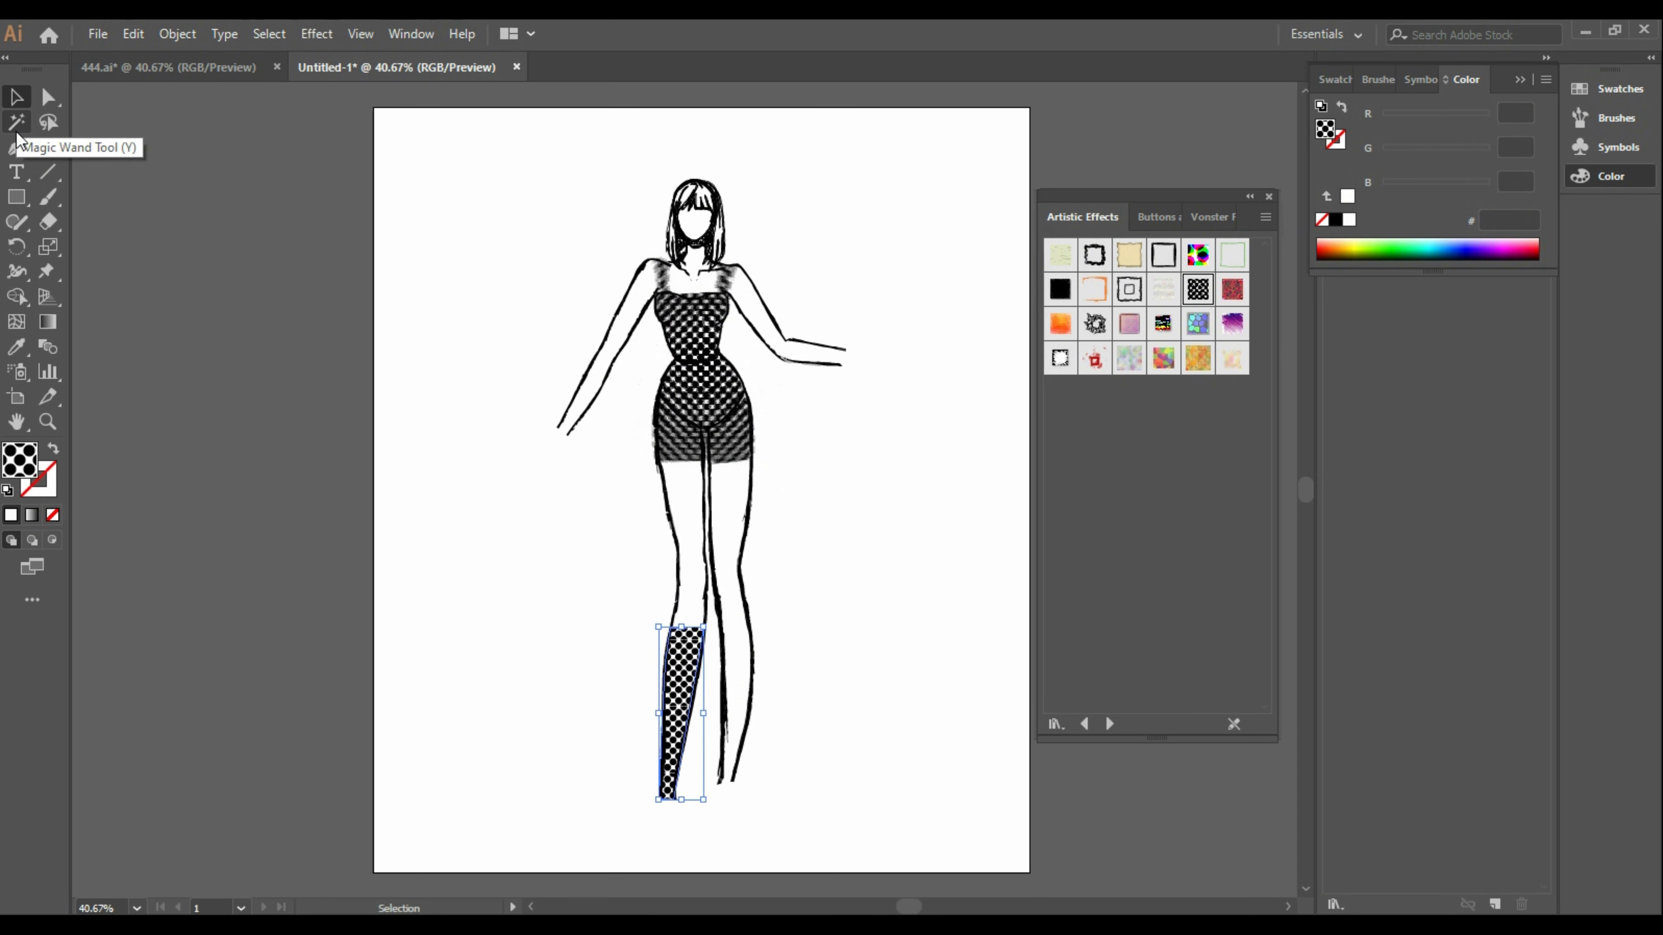
# Draw a matching closed boot shape in the dotted fill over the figure's other calf with the Pen tool, curving its outer edge
pyautogui.click(16, 147)
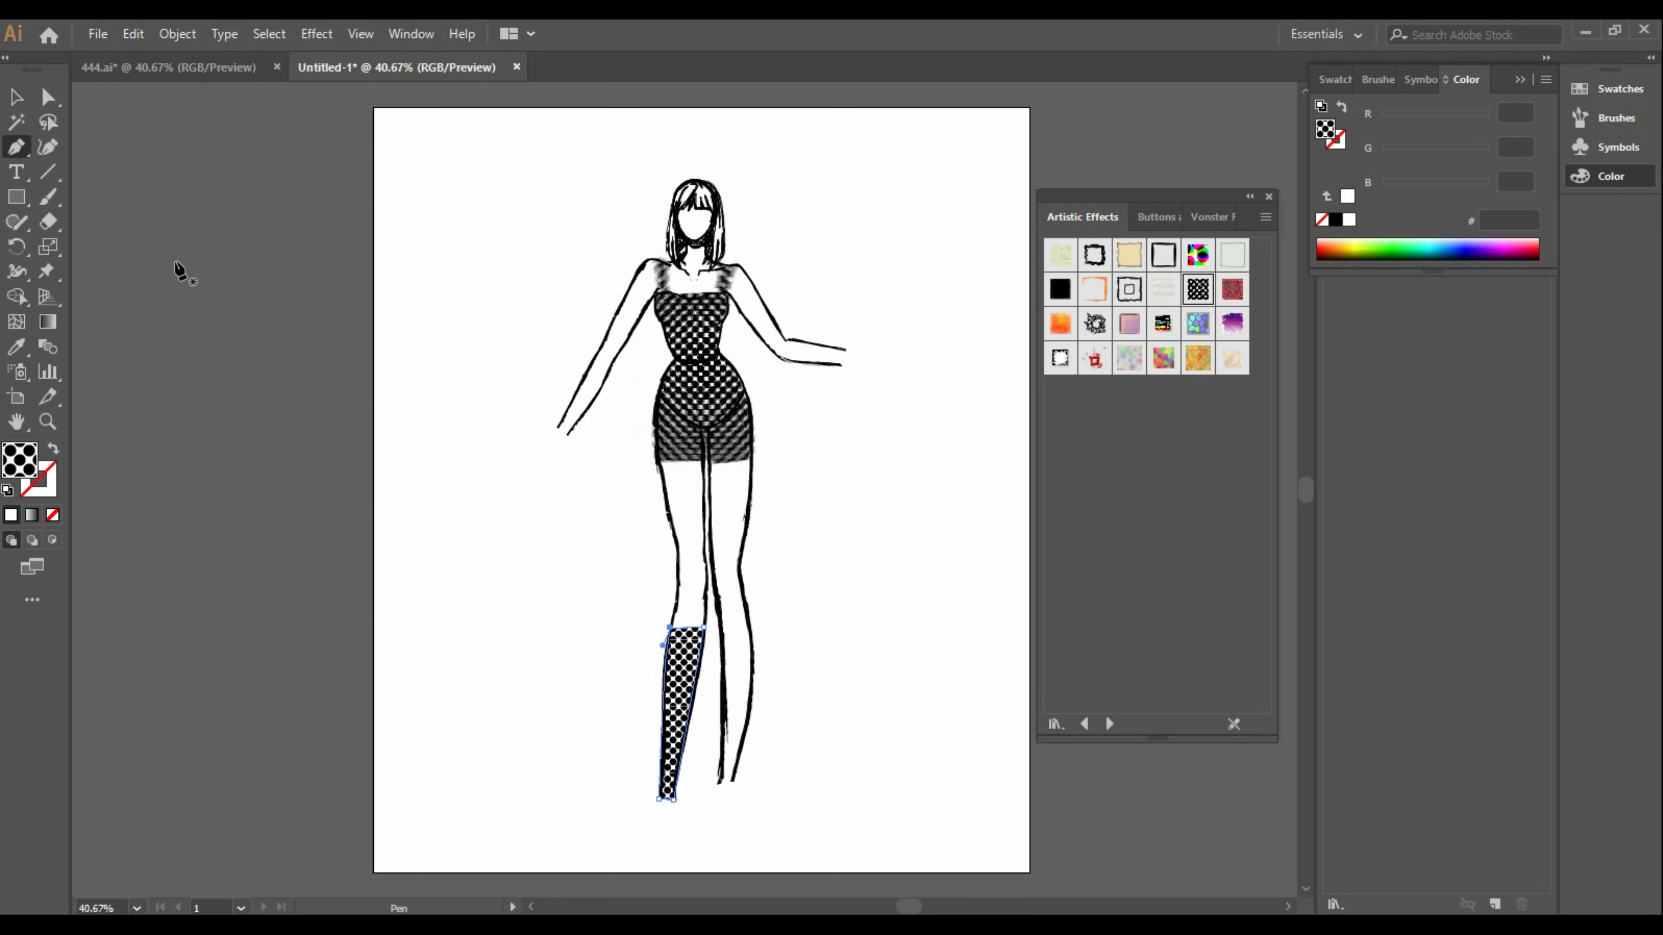
pyautogui.click(721, 632)
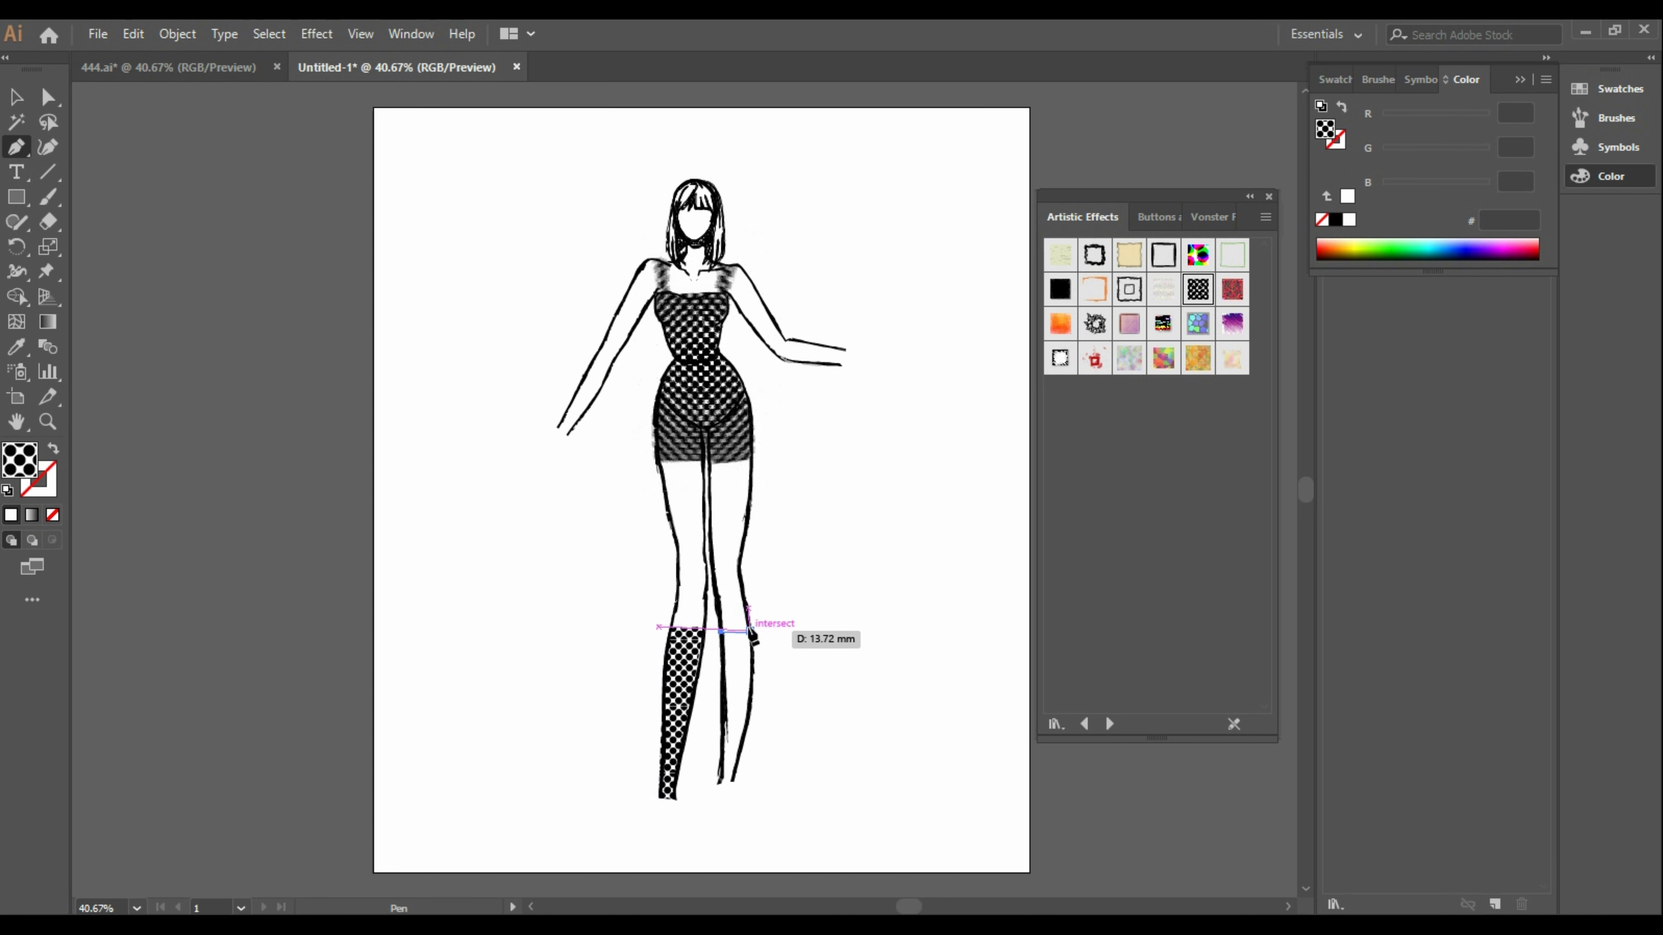
pyautogui.click(751, 633)
pyautogui.moveTo(736, 782); pyautogui.dragTo(715, 830)
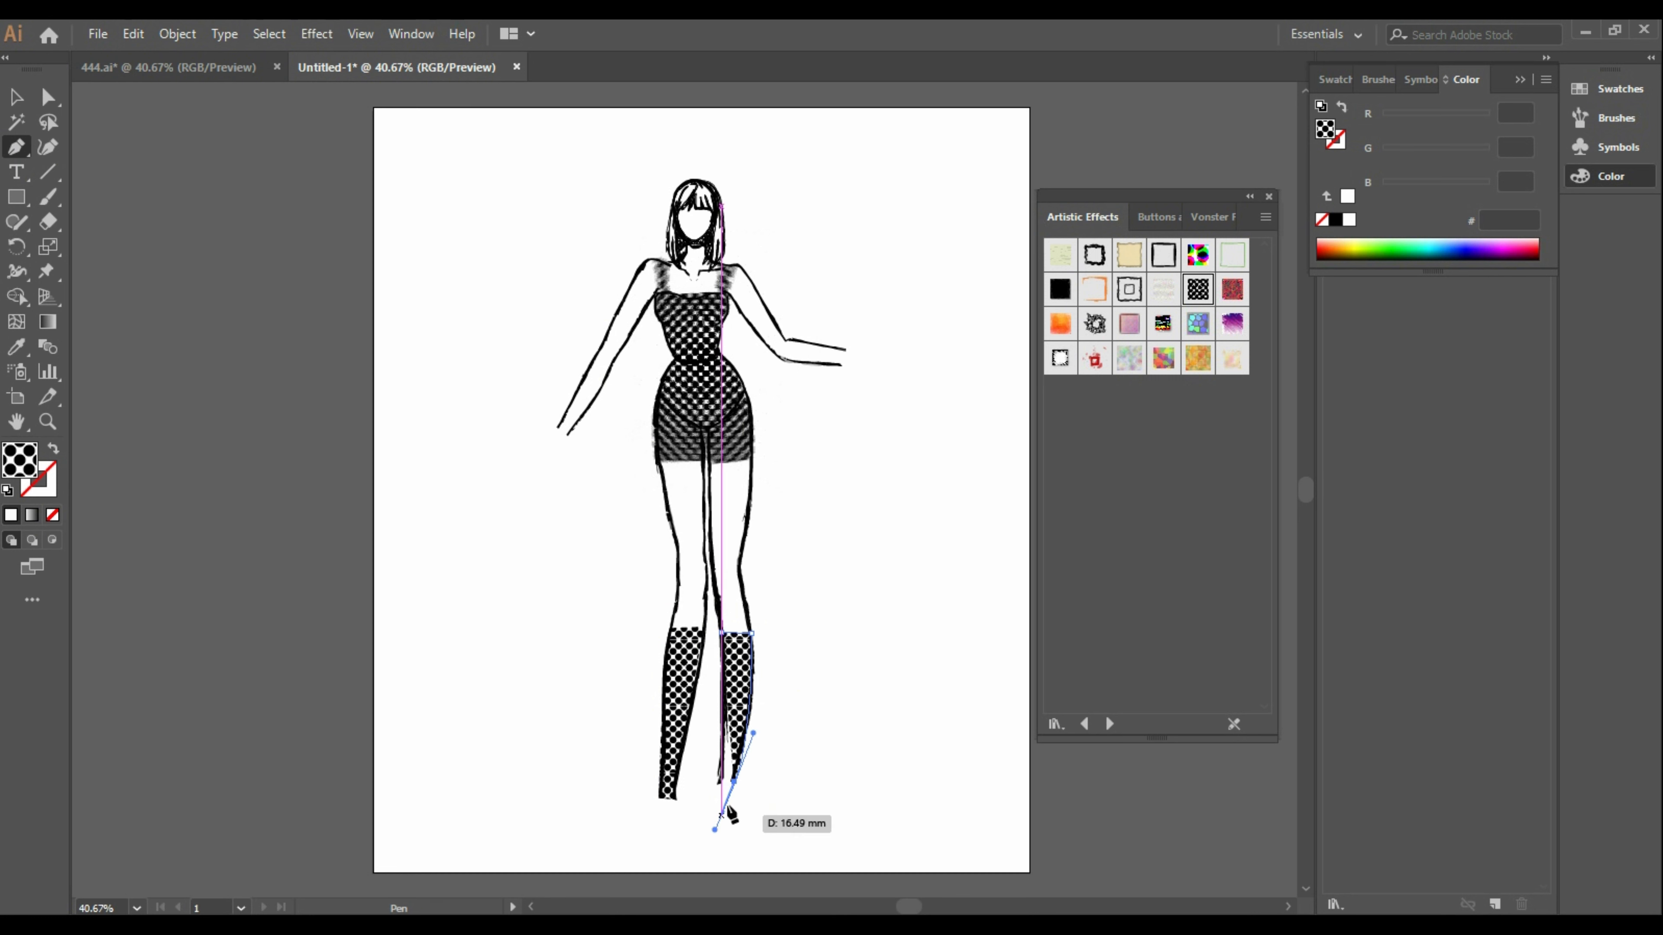
pyautogui.click(716, 784)
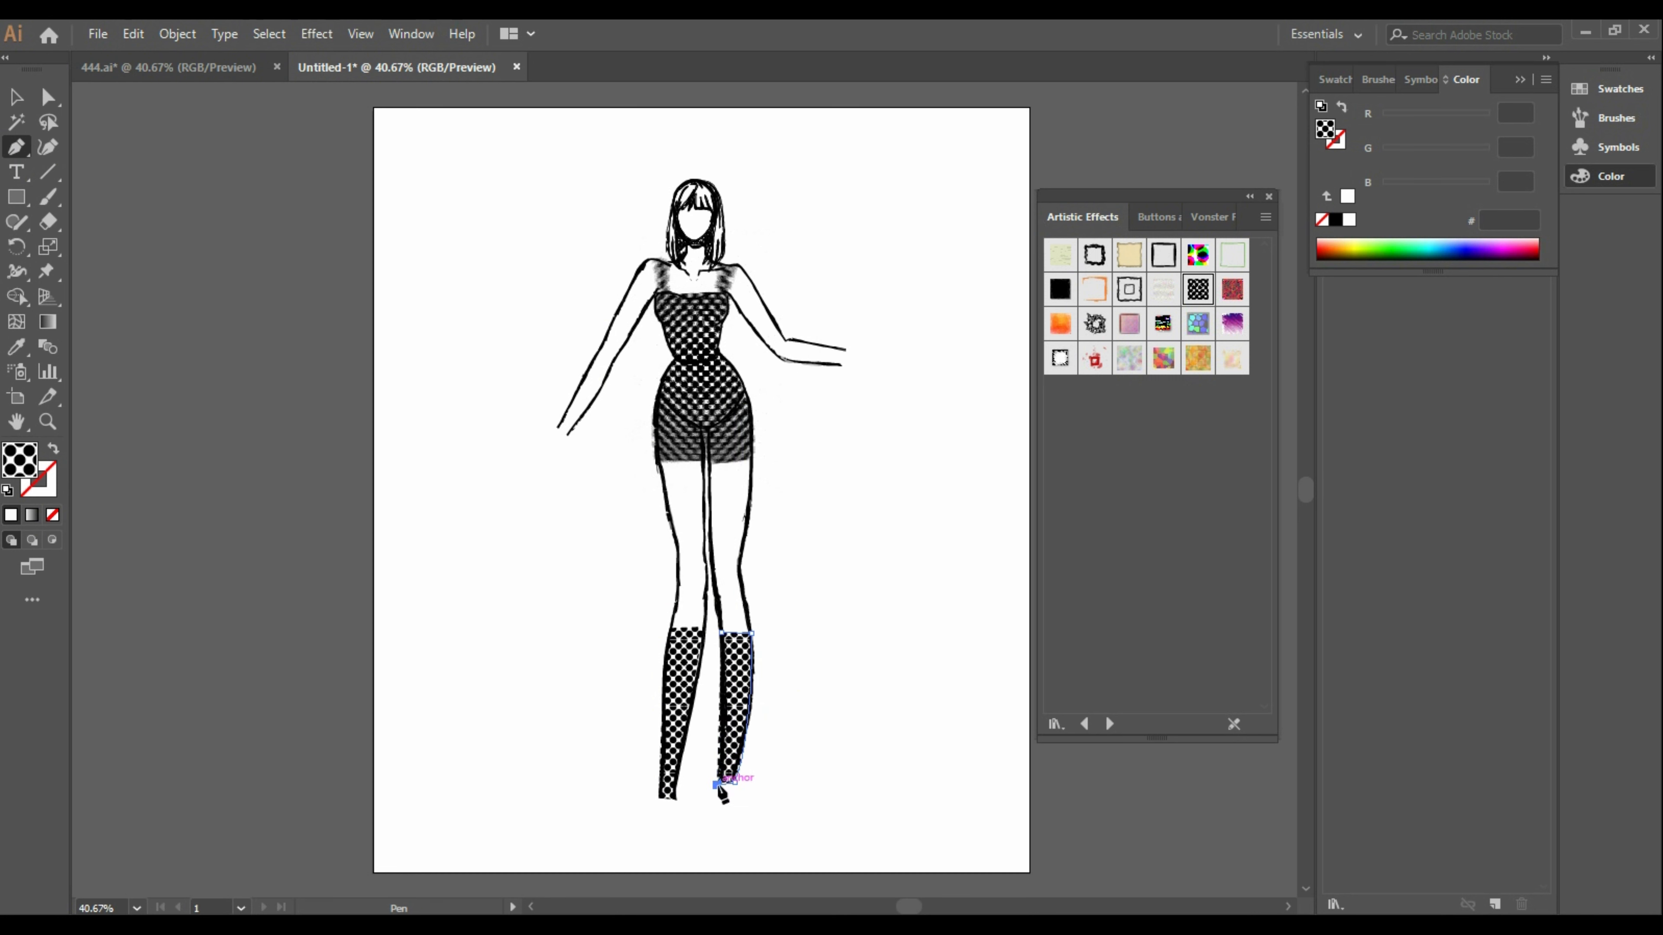
pyautogui.click(724, 634)
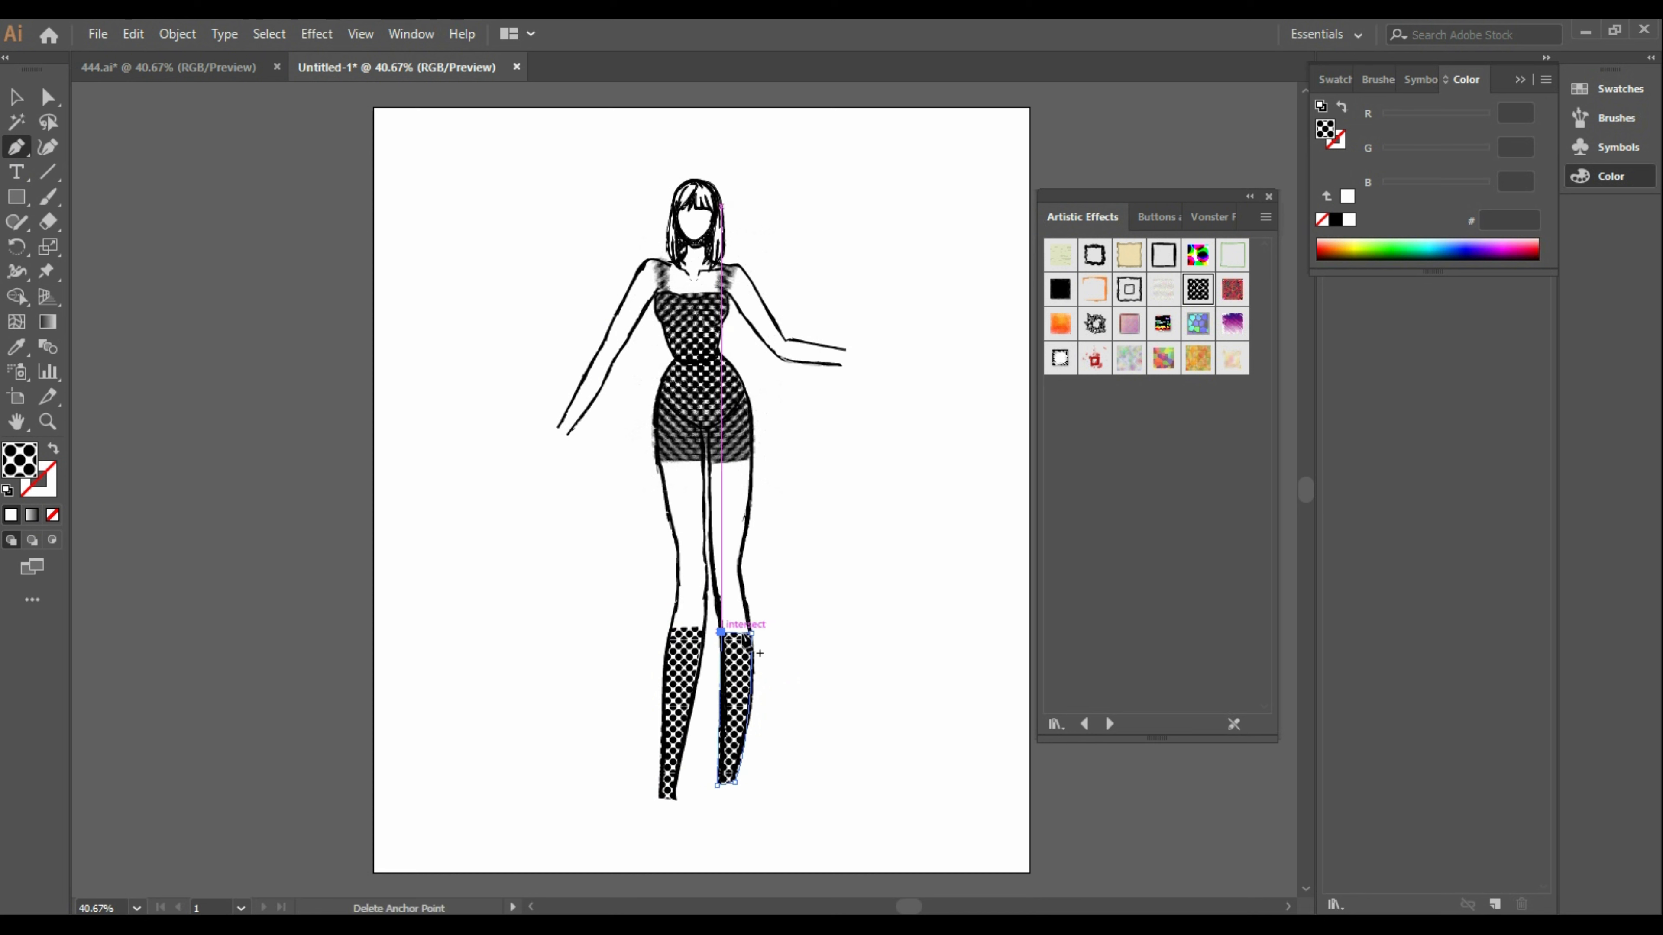
pyautogui.click(13, 98)
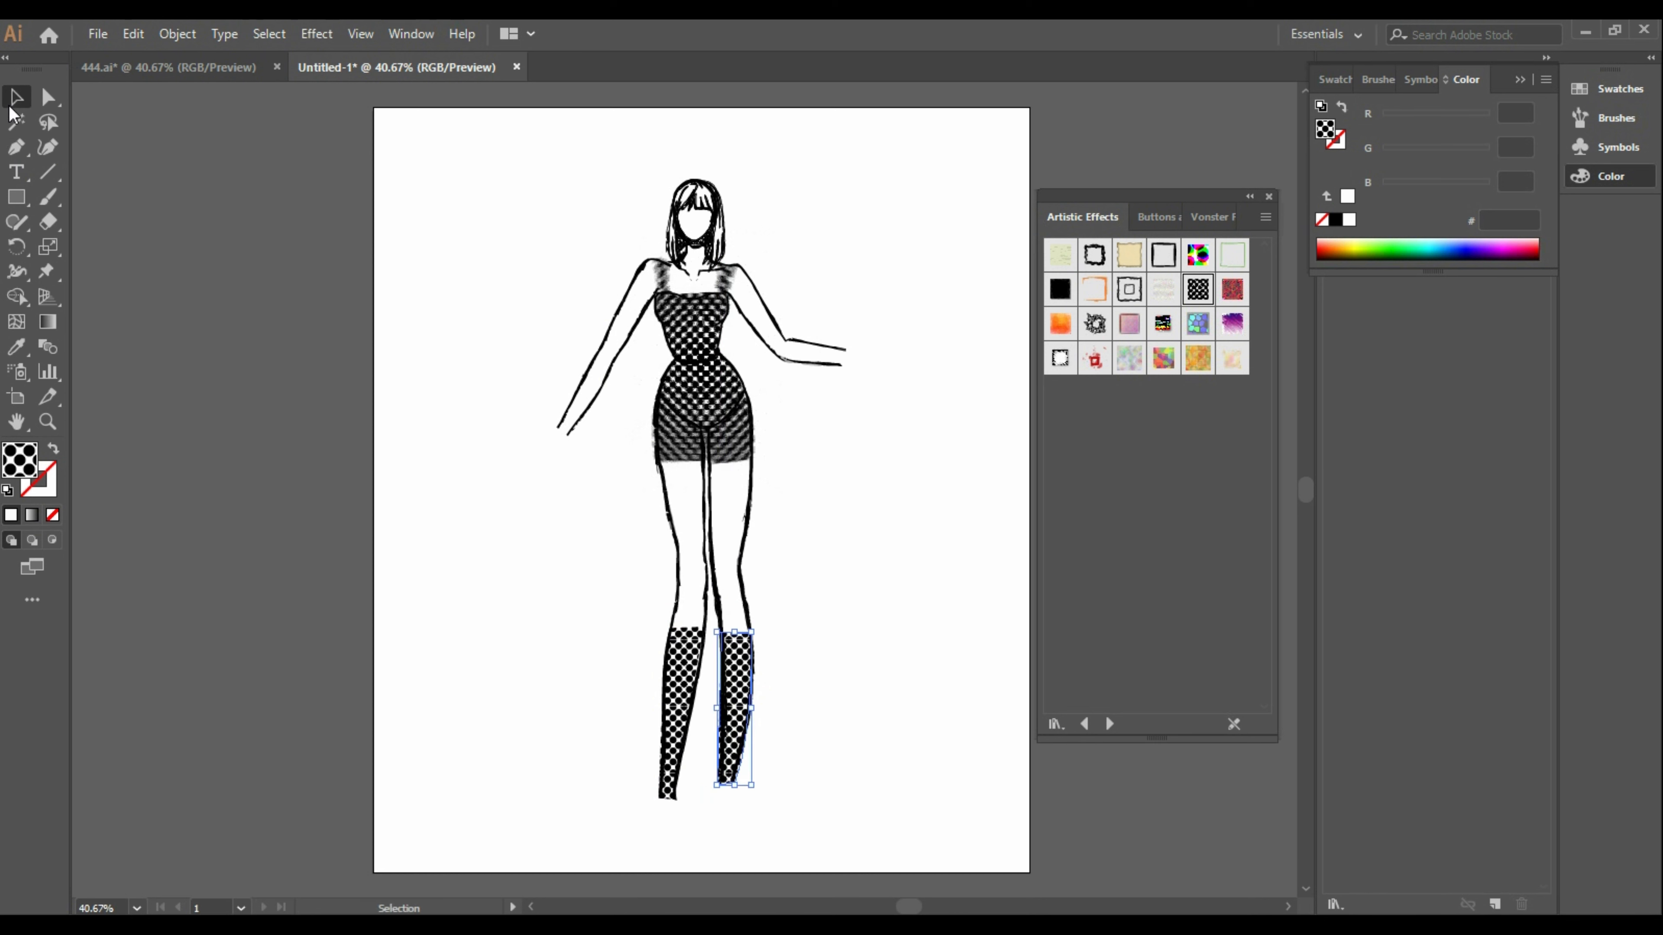
pyautogui.click(331, 284)
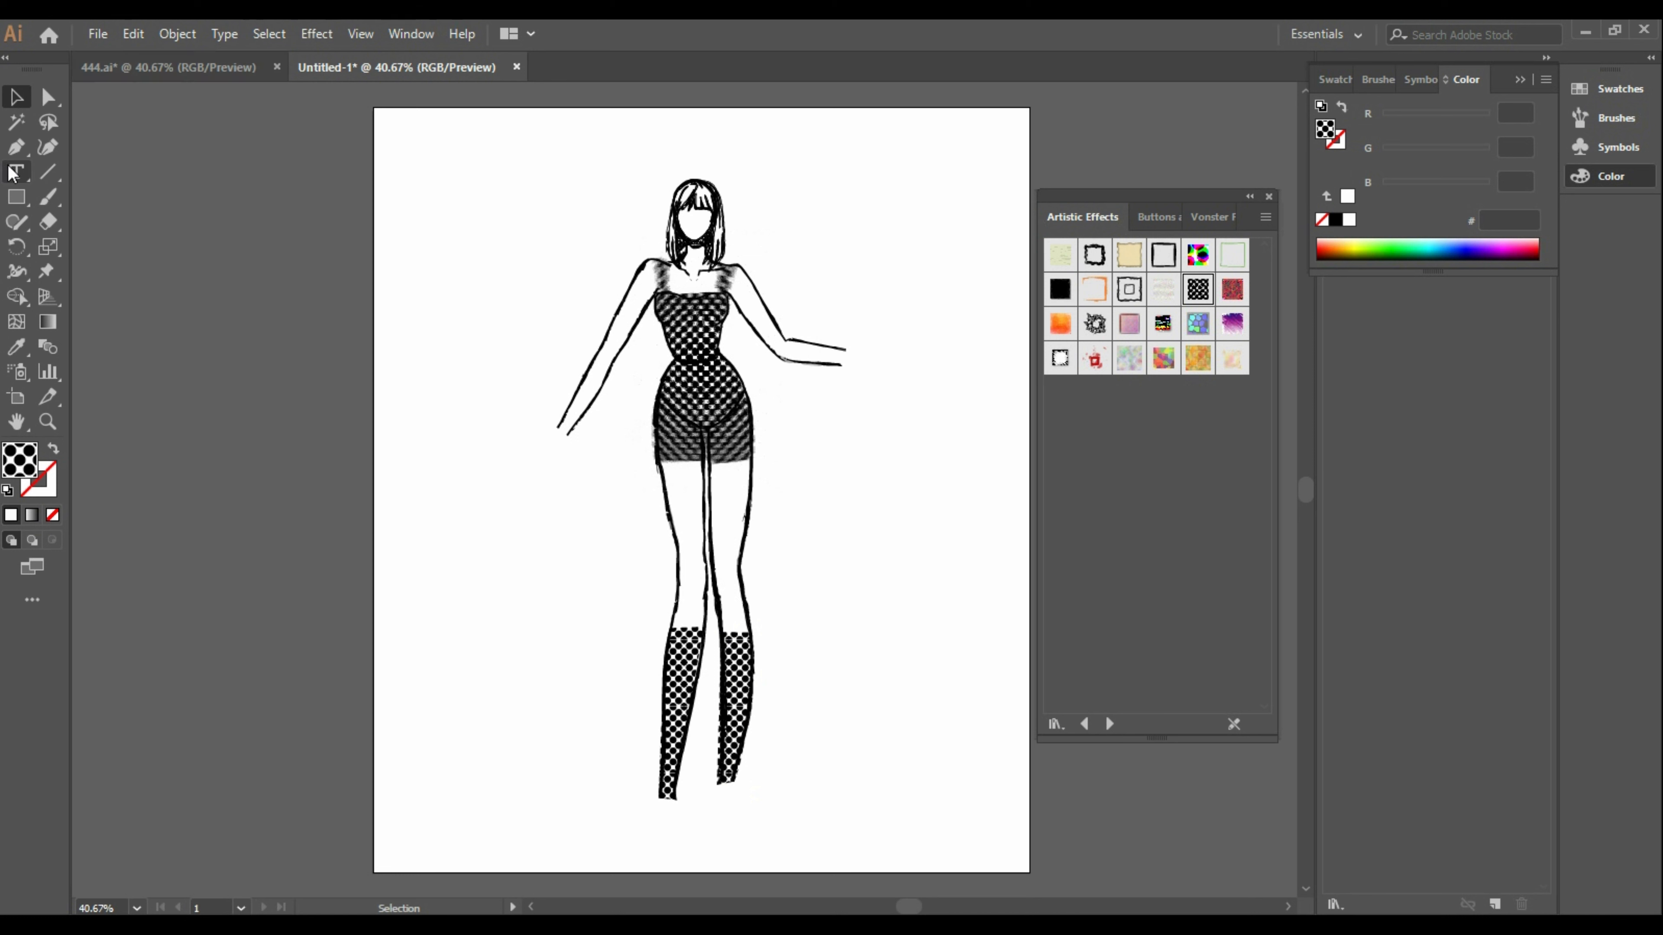
# Open the Flowers symbol library, place its white daisy on the artboard beside the figure and scale it
pyautogui.click(1375, 79)
pyautogui.click(1420, 80)
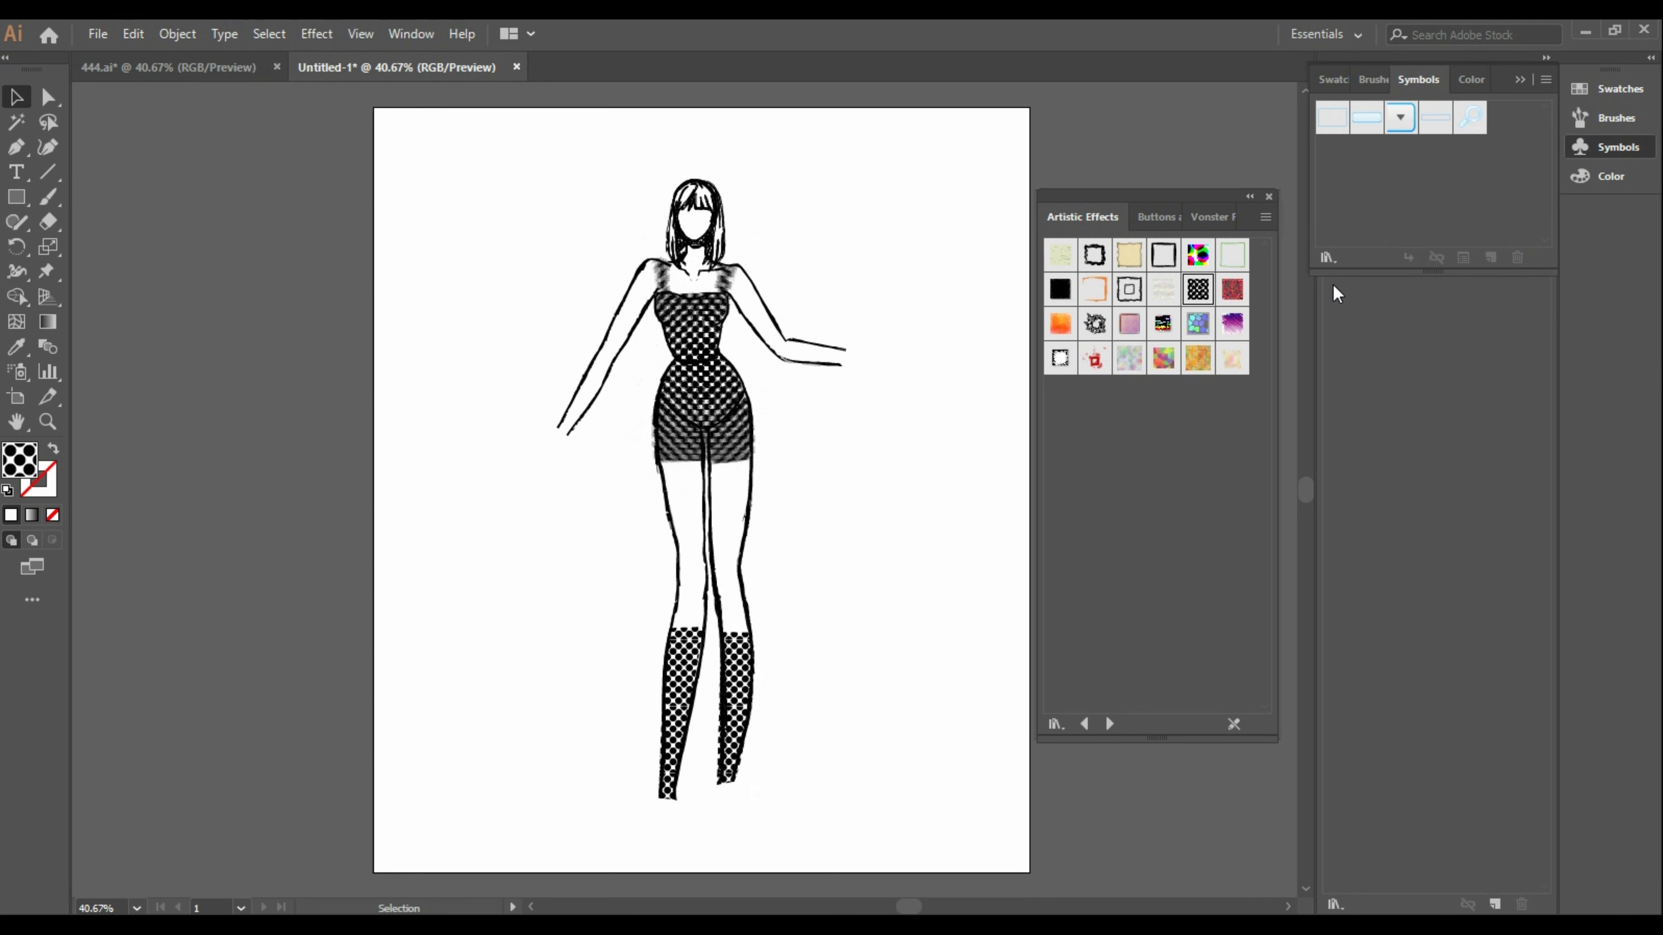
pyautogui.click(1328, 258)
pyautogui.click(1398, 426)
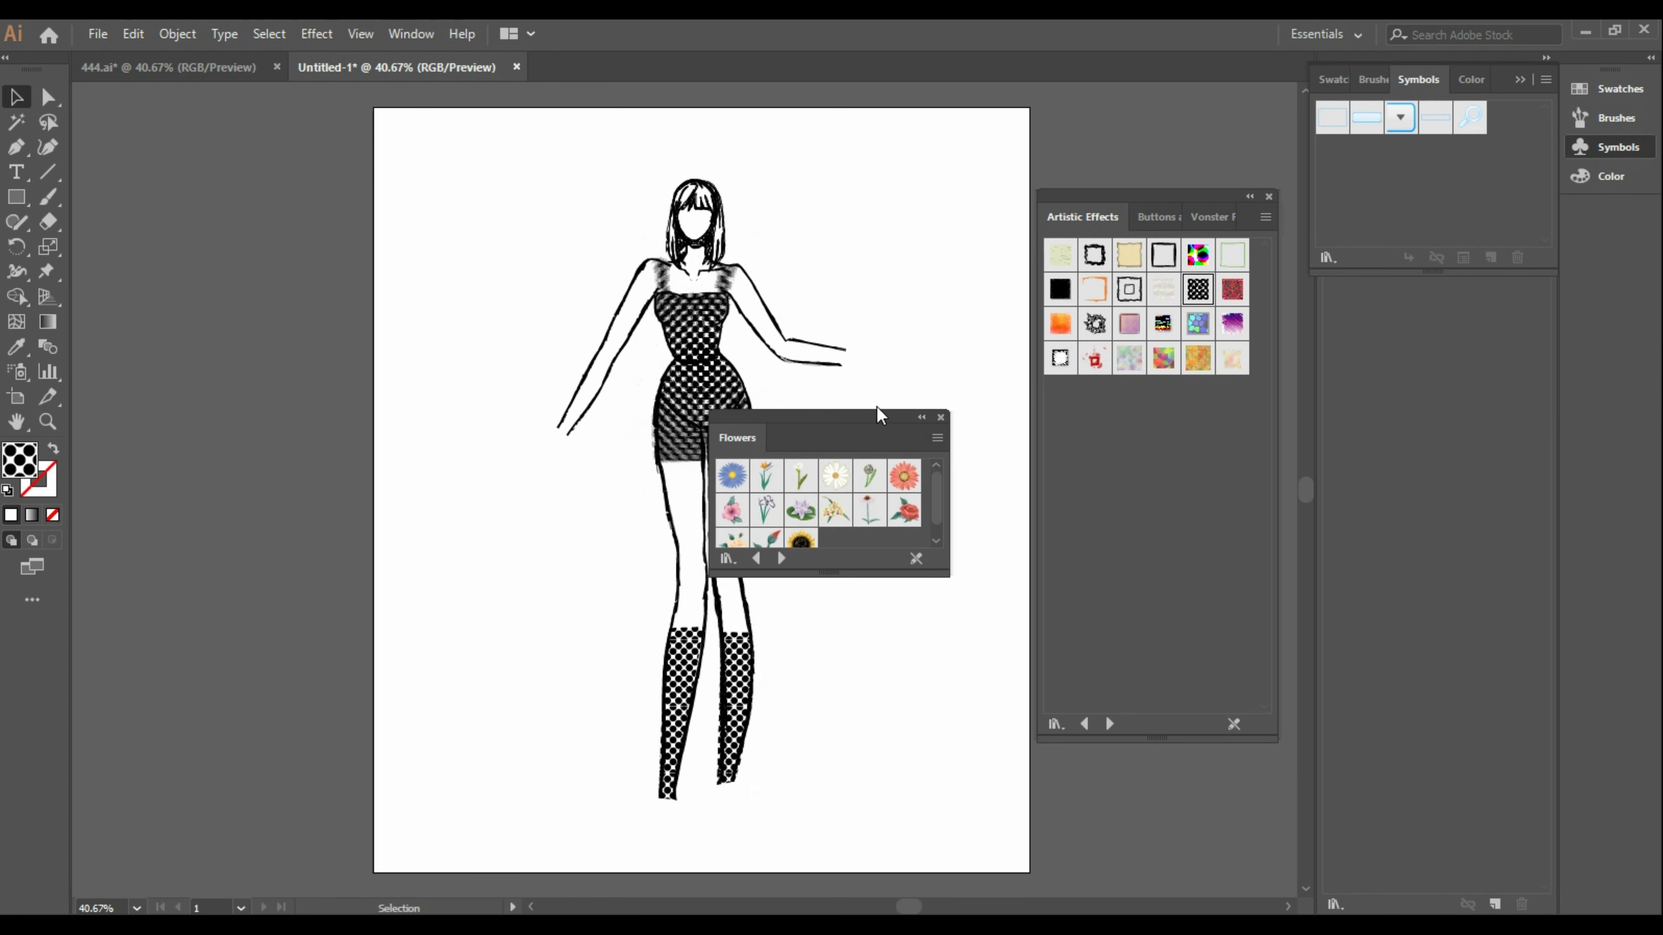
pyautogui.moveTo(878, 414); pyautogui.dragTo(1006, 110)
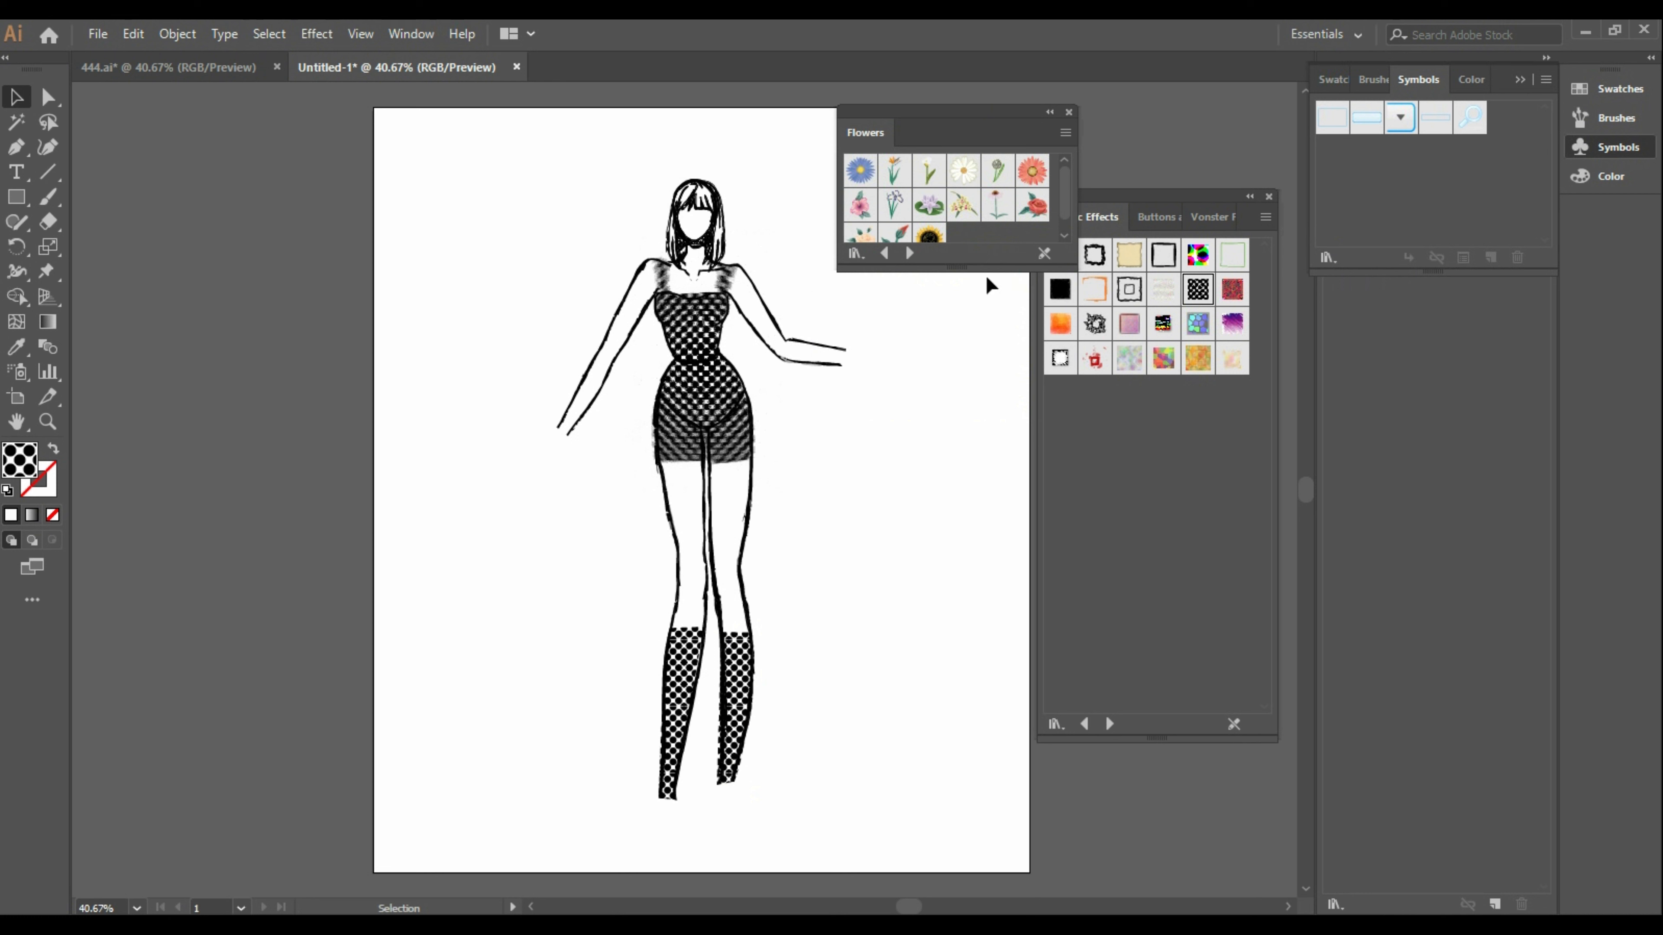
pyautogui.moveTo(997, 272); pyautogui.dragTo(998, 287)
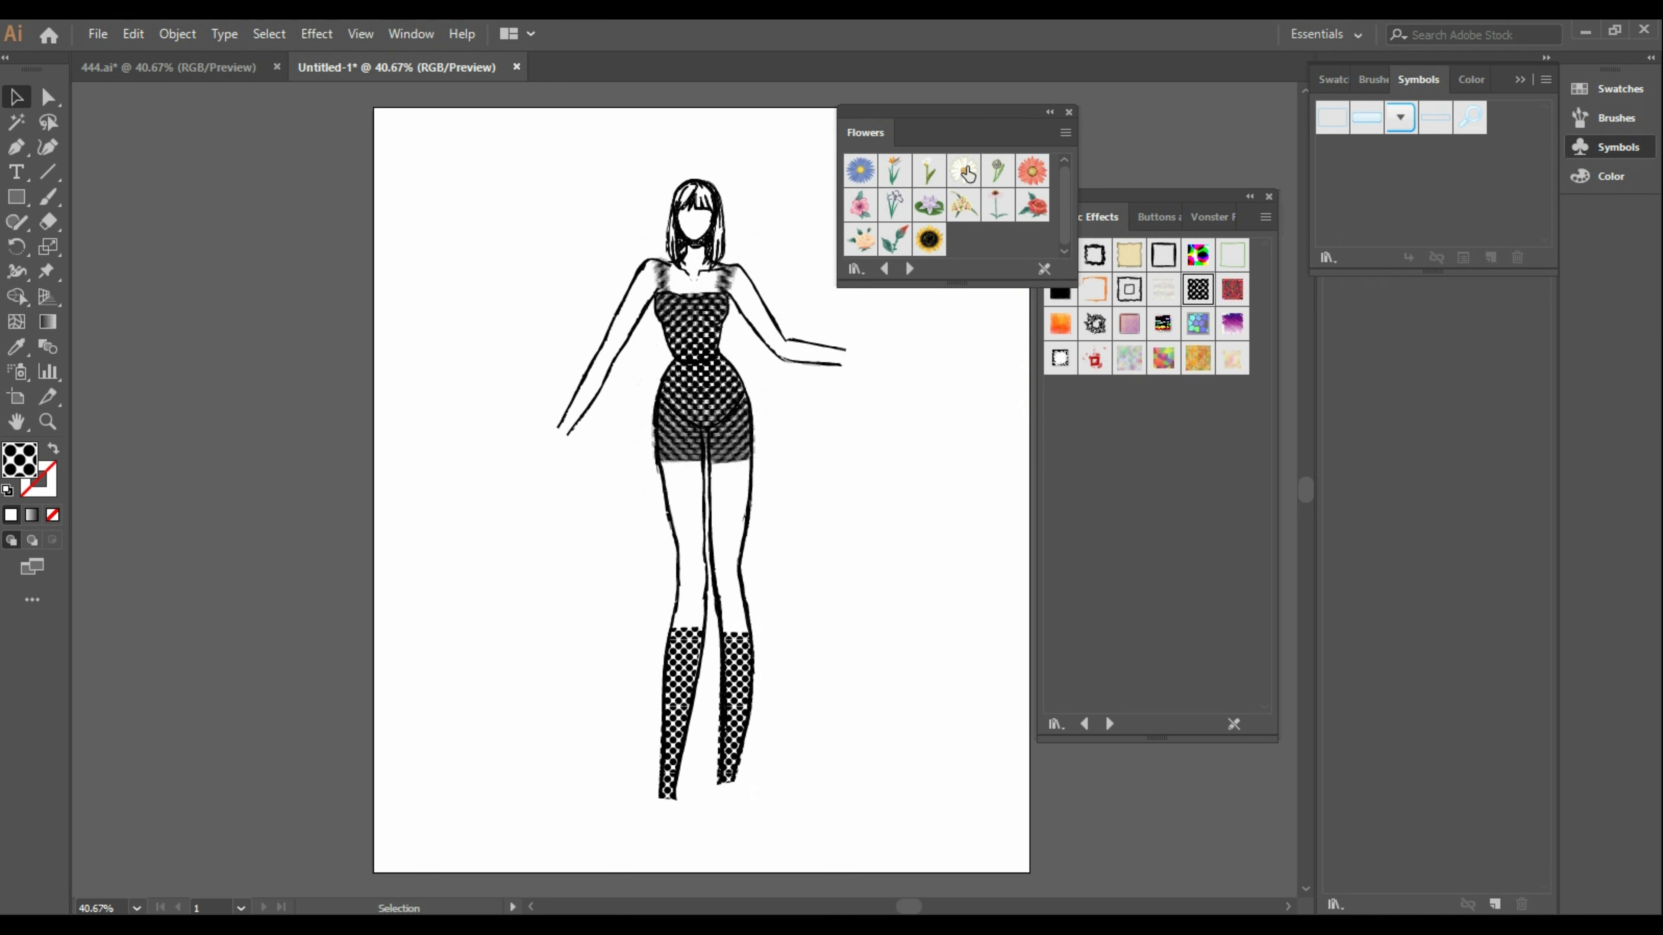
pyautogui.moveTo(967, 174); pyautogui.dragTo(523, 534)
# Break the daisy's link to its symbol and ungroup it into separate pieces
pyautogui.rightClick(463, 426)
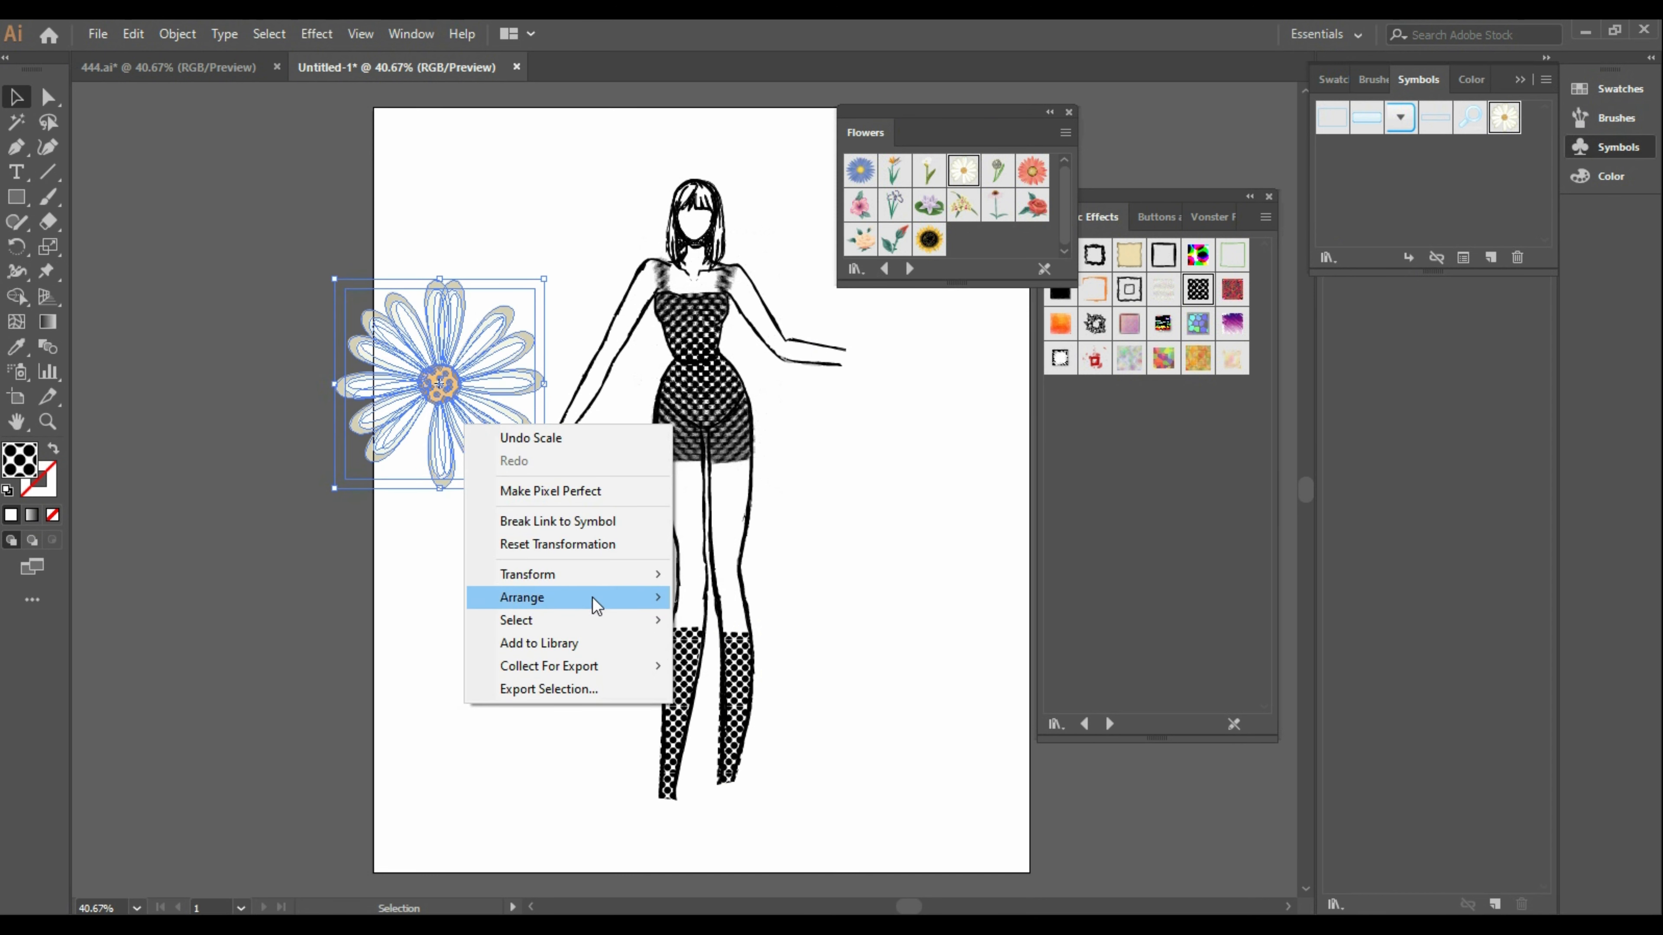
pyautogui.click(597, 529)
pyautogui.click(457, 601)
pyautogui.rightClick(477, 394)
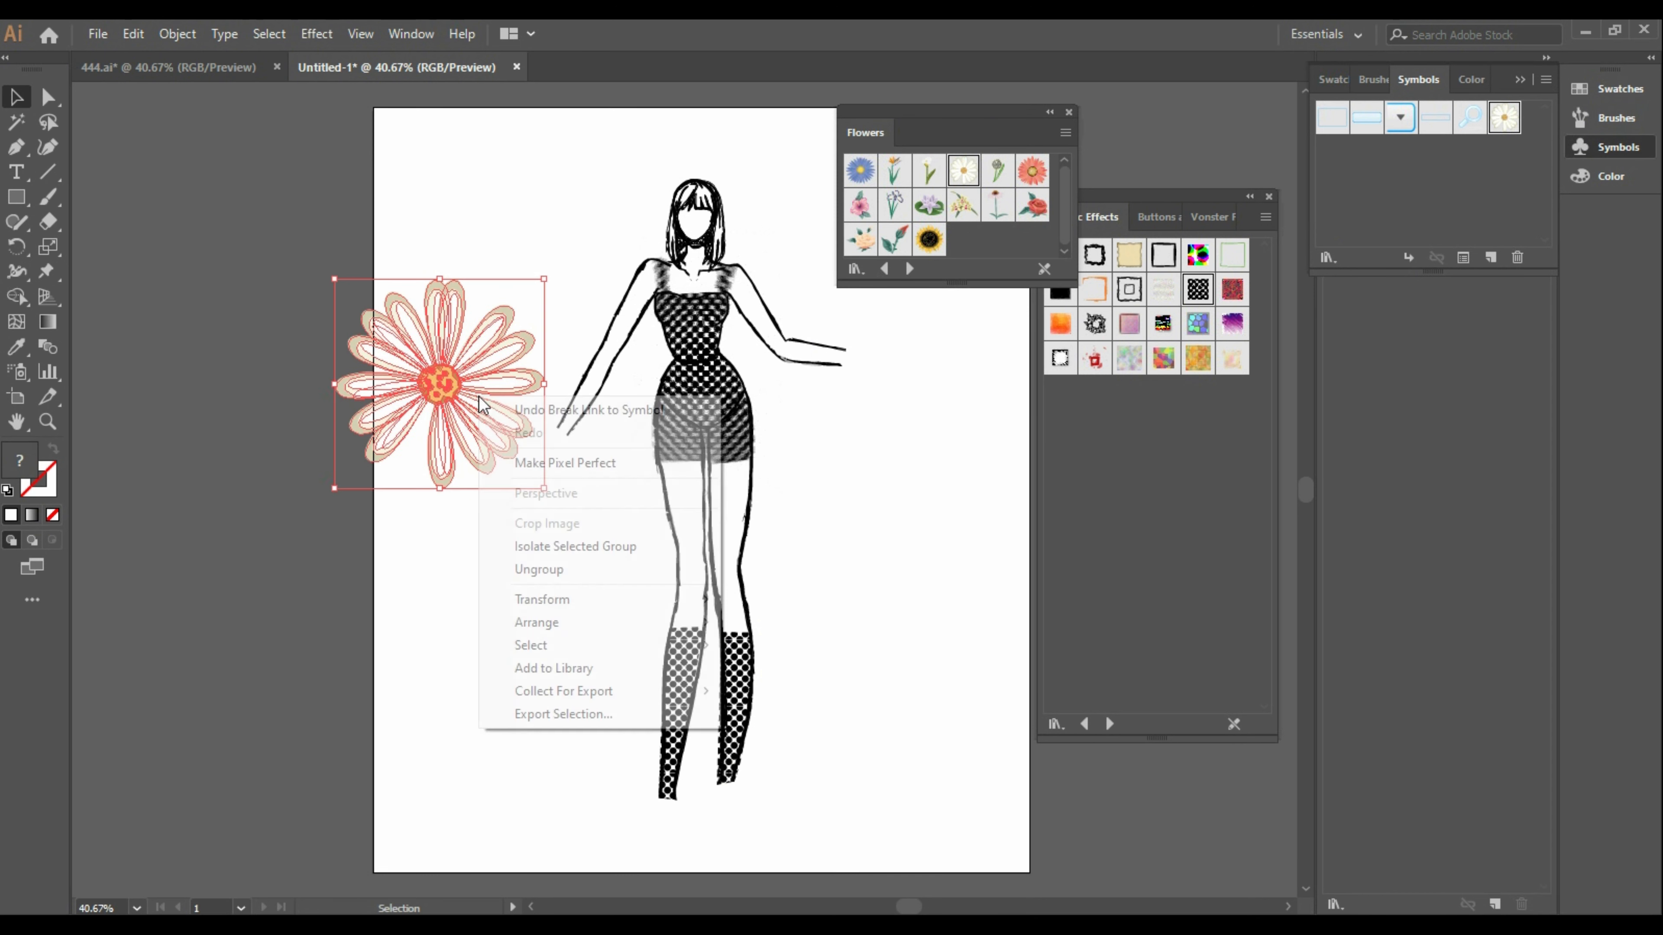
pyautogui.click(573, 575)
pyautogui.click(485, 519)
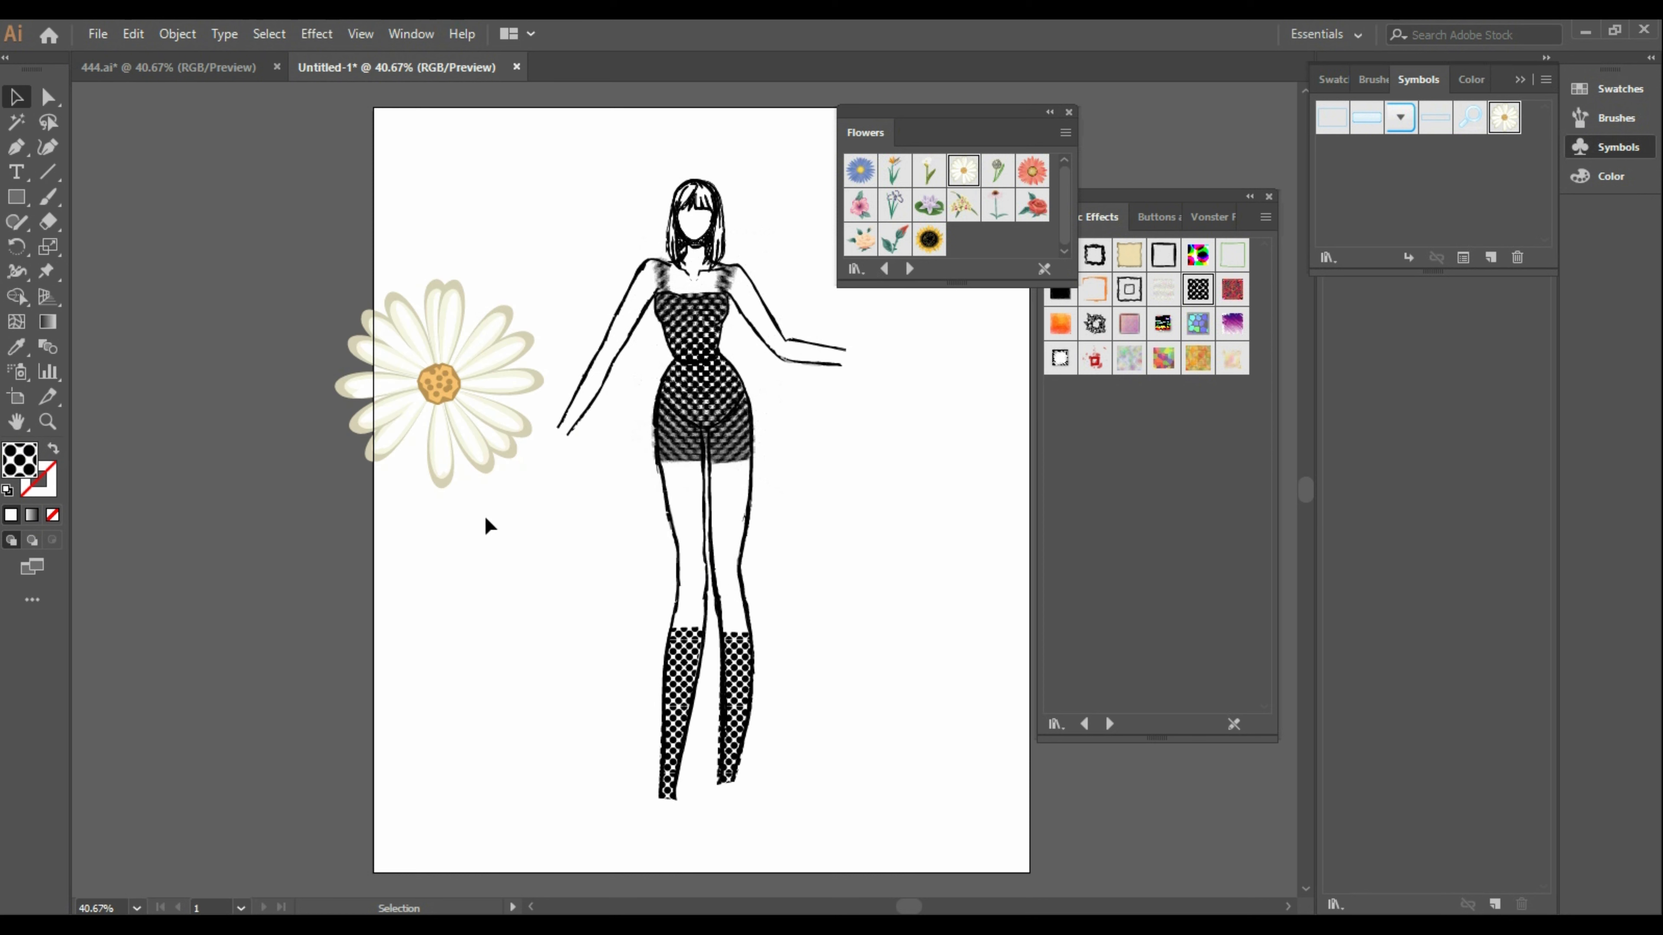
# Select the daisy's lower-right petals and fill them with purple 89427F
pyautogui.click(490, 448)
pyautogui.click(443, 371)
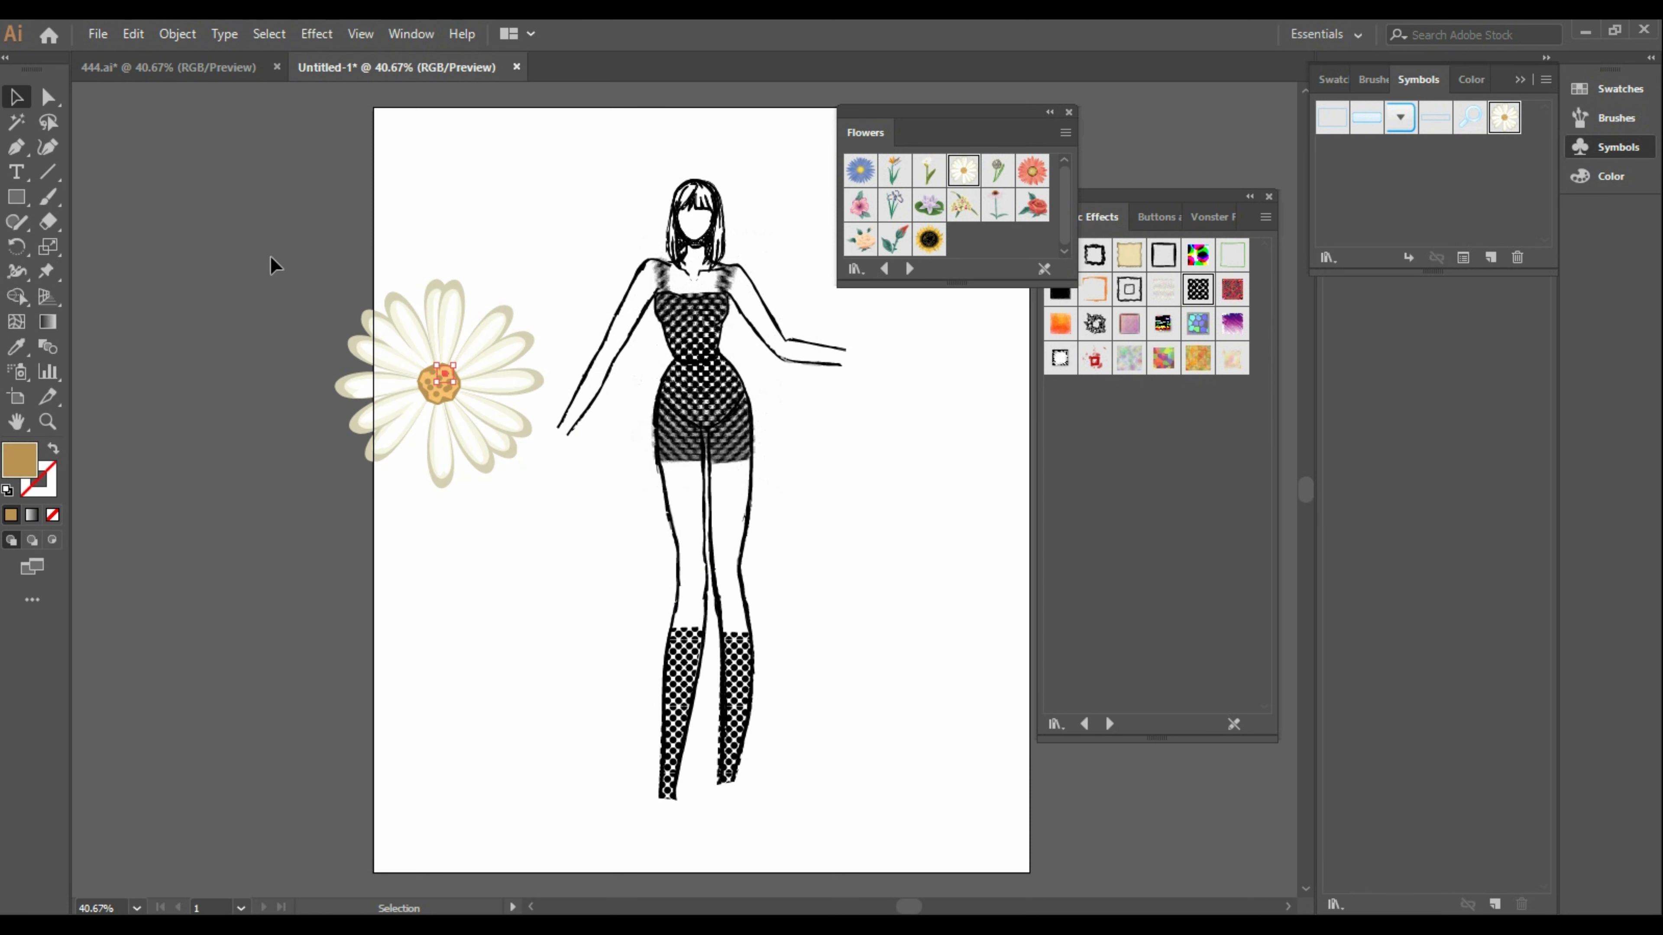
pyautogui.click(493, 290)
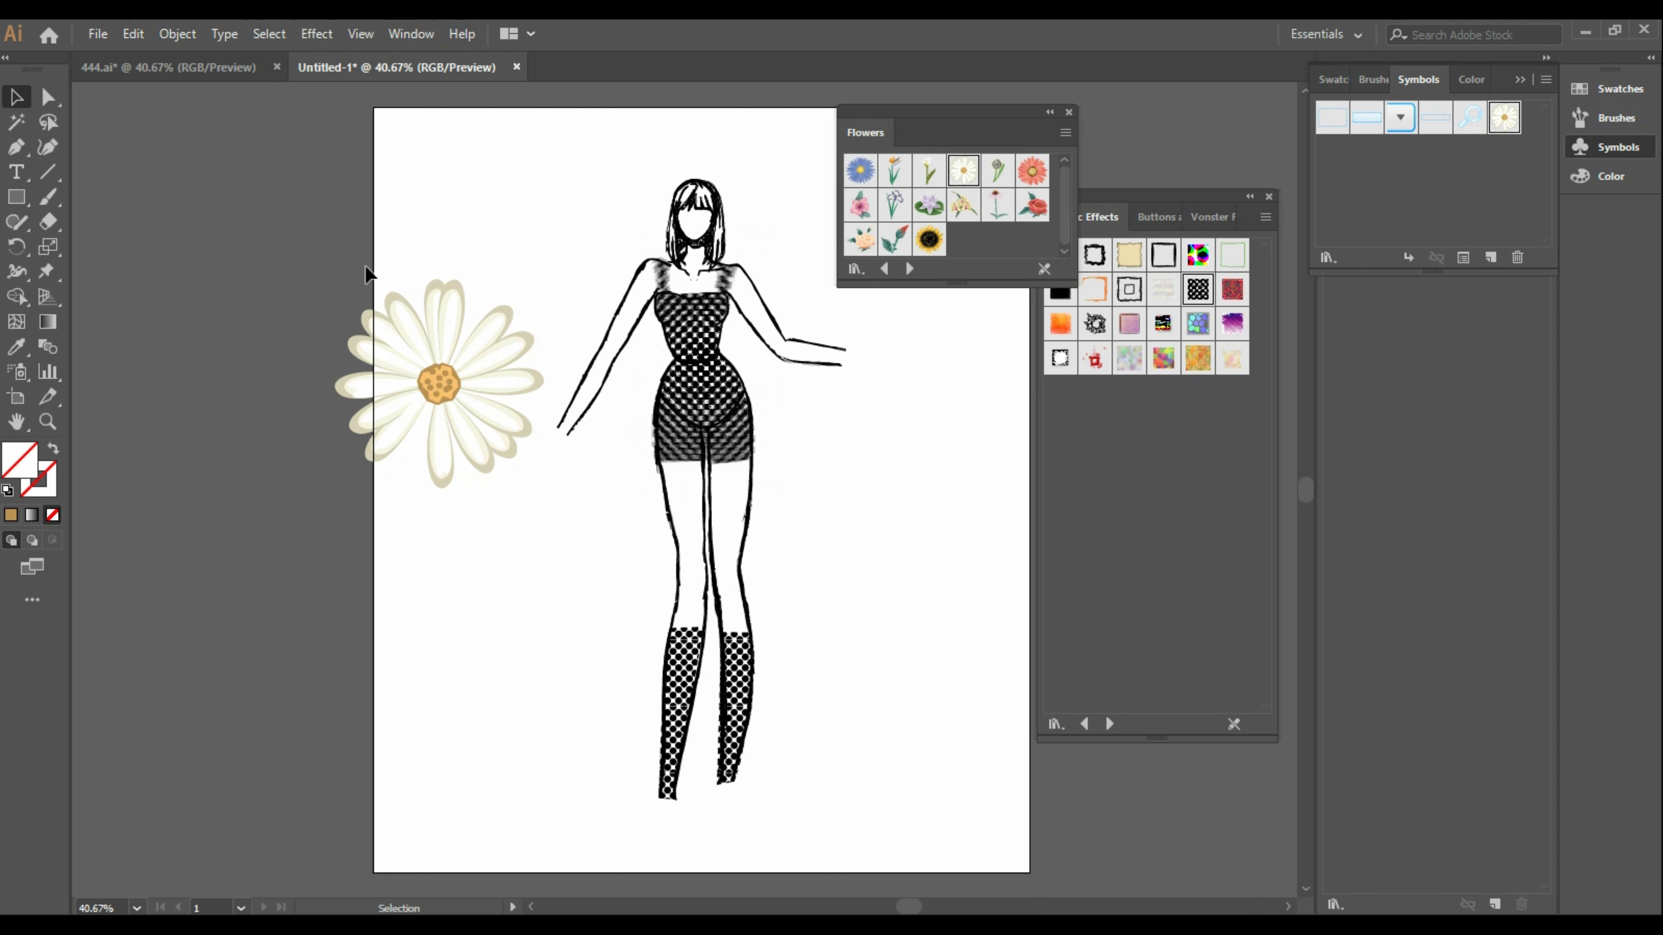
pyautogui.moveTo(242, 275); pyautogui.dragTo(461, 423)
pyautogui.click(510, 527)
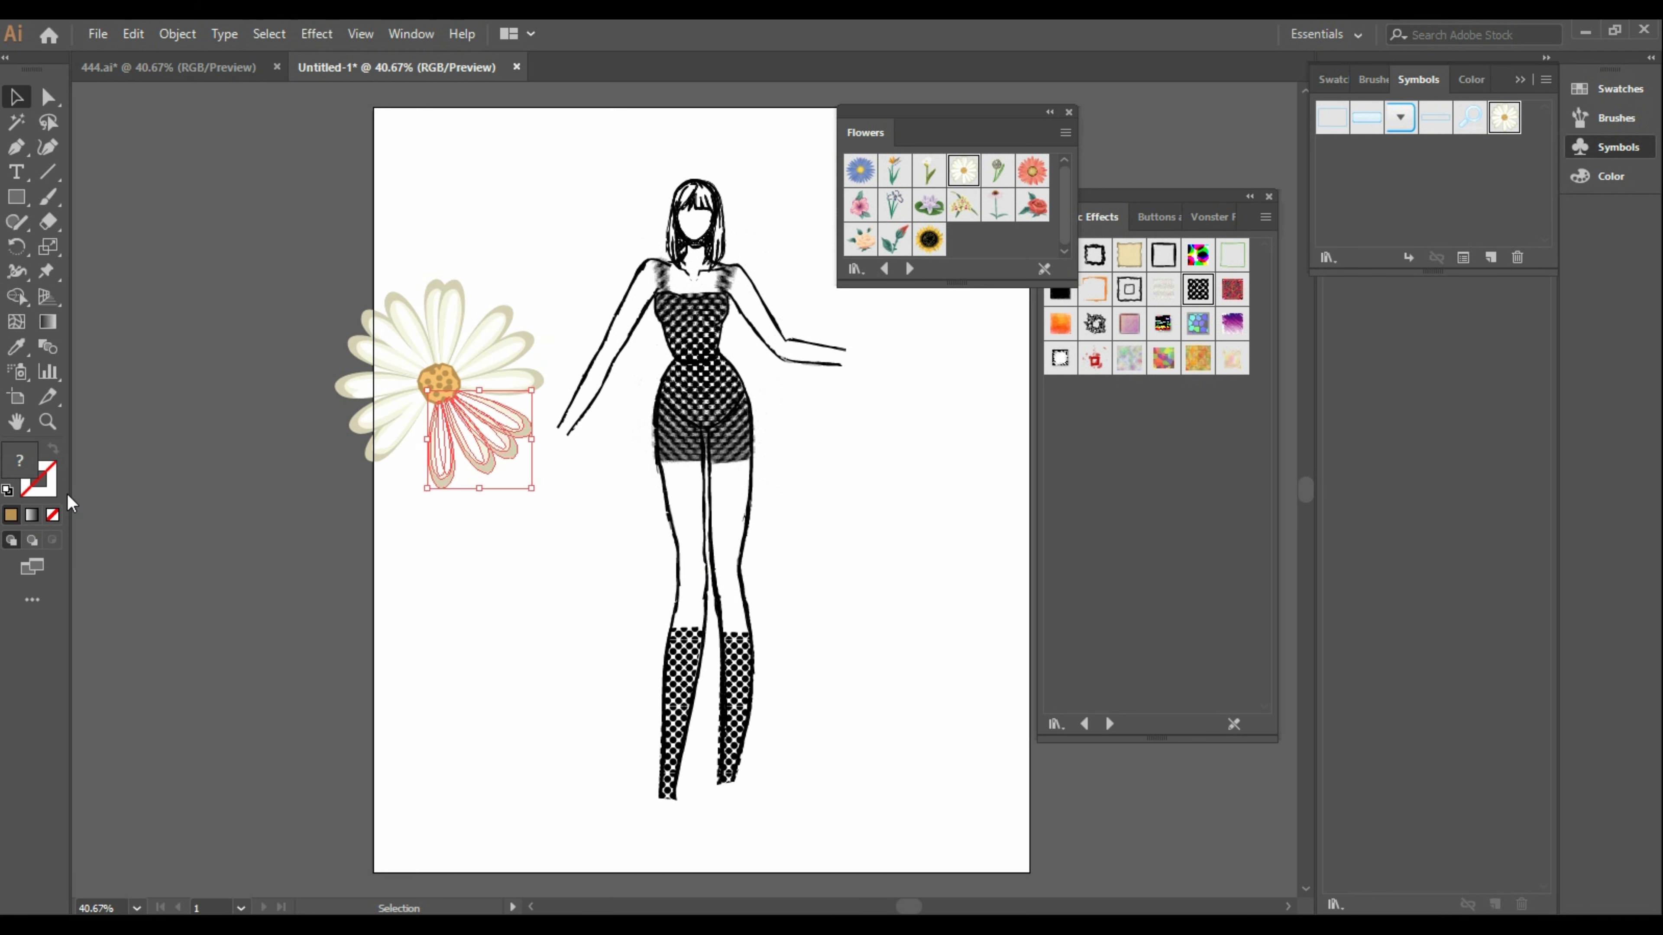
pyautogui.doubleClick(17, 468)
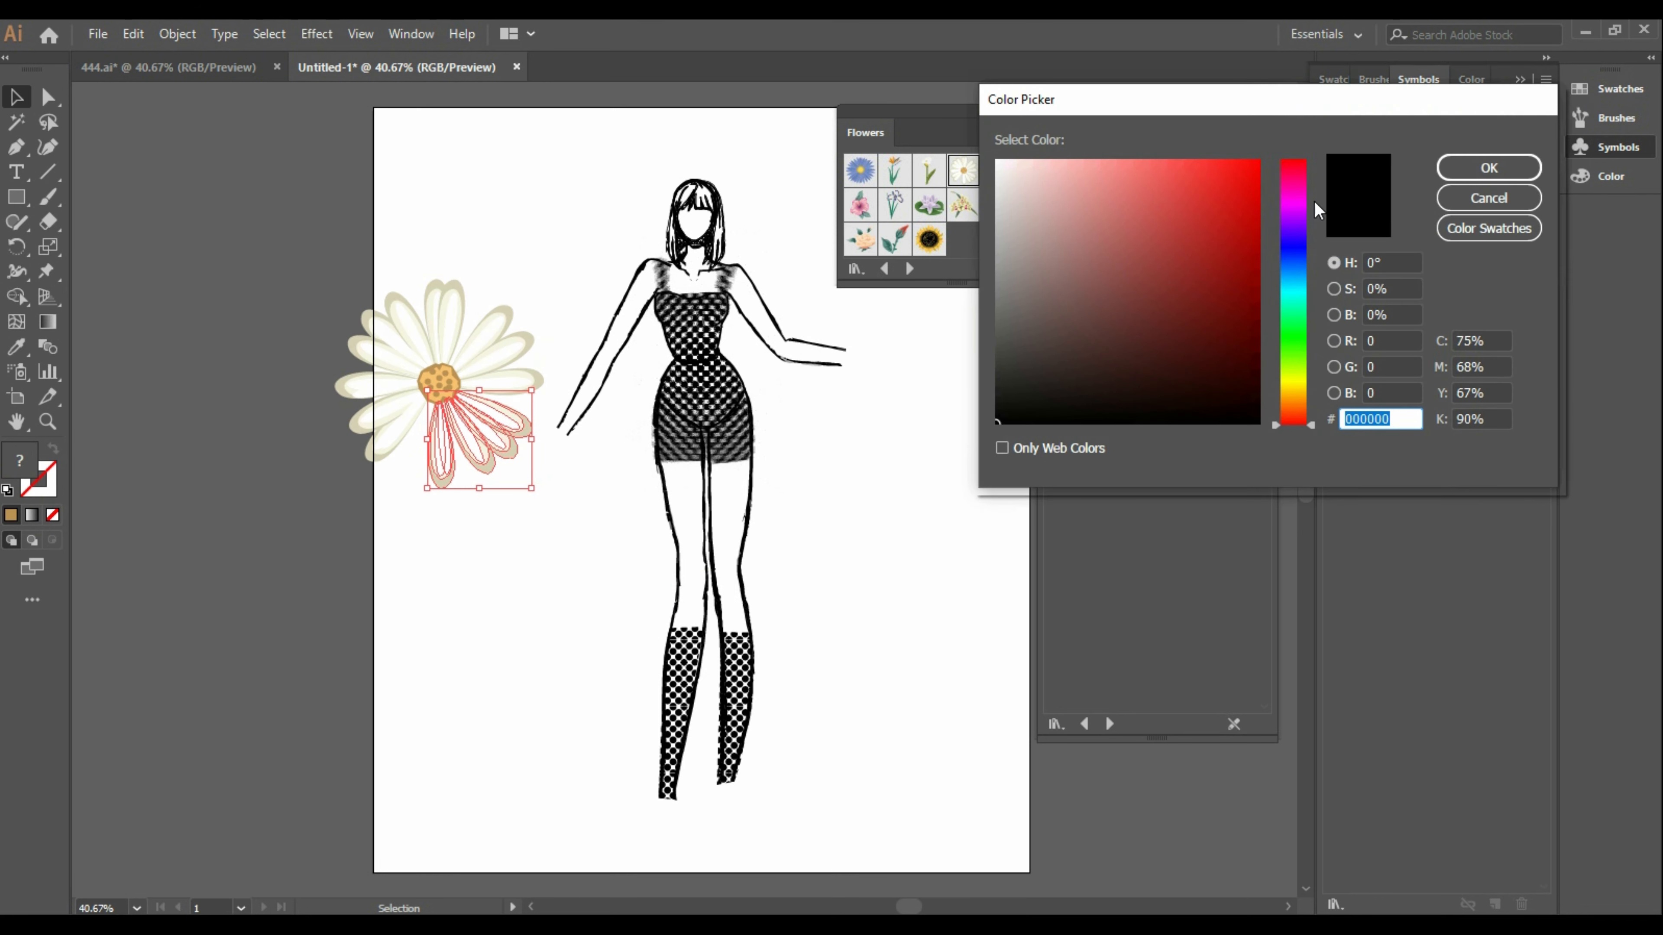
pyautogui.moveTo(1313, 201); pyautogui.dragTo(1296, 205)
pyautogui.moveTo(1170, 230); pyautogui.dragTo(1132, 278)
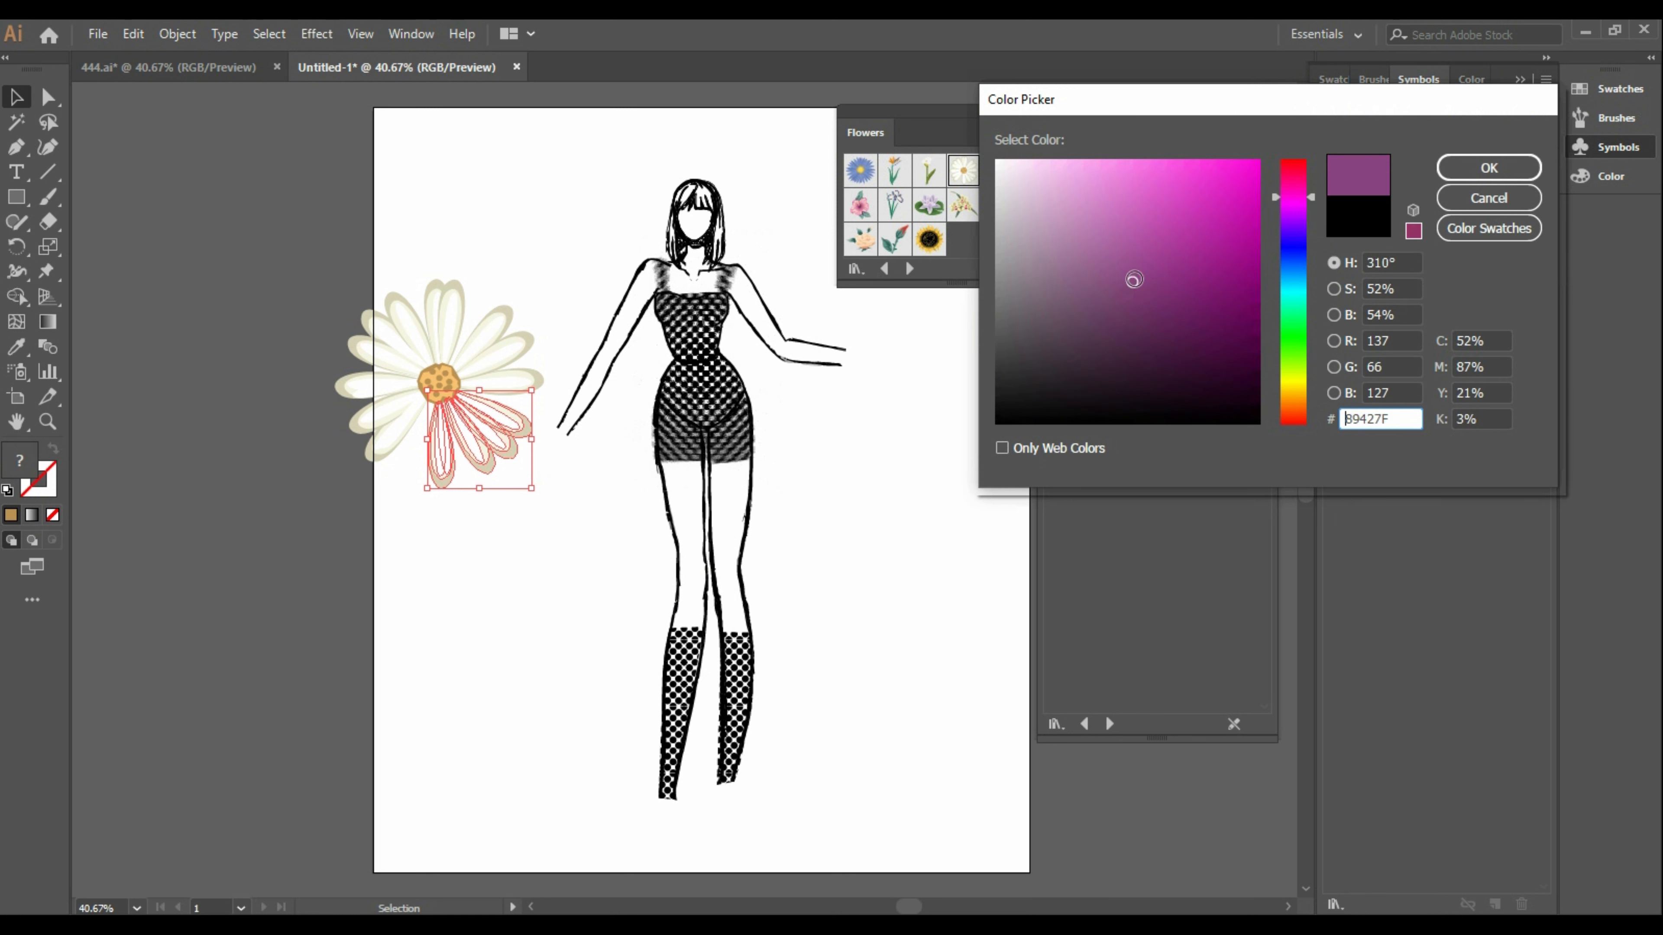
pyautogui.click(1489, 167)
pyautogui.click(565, 547)
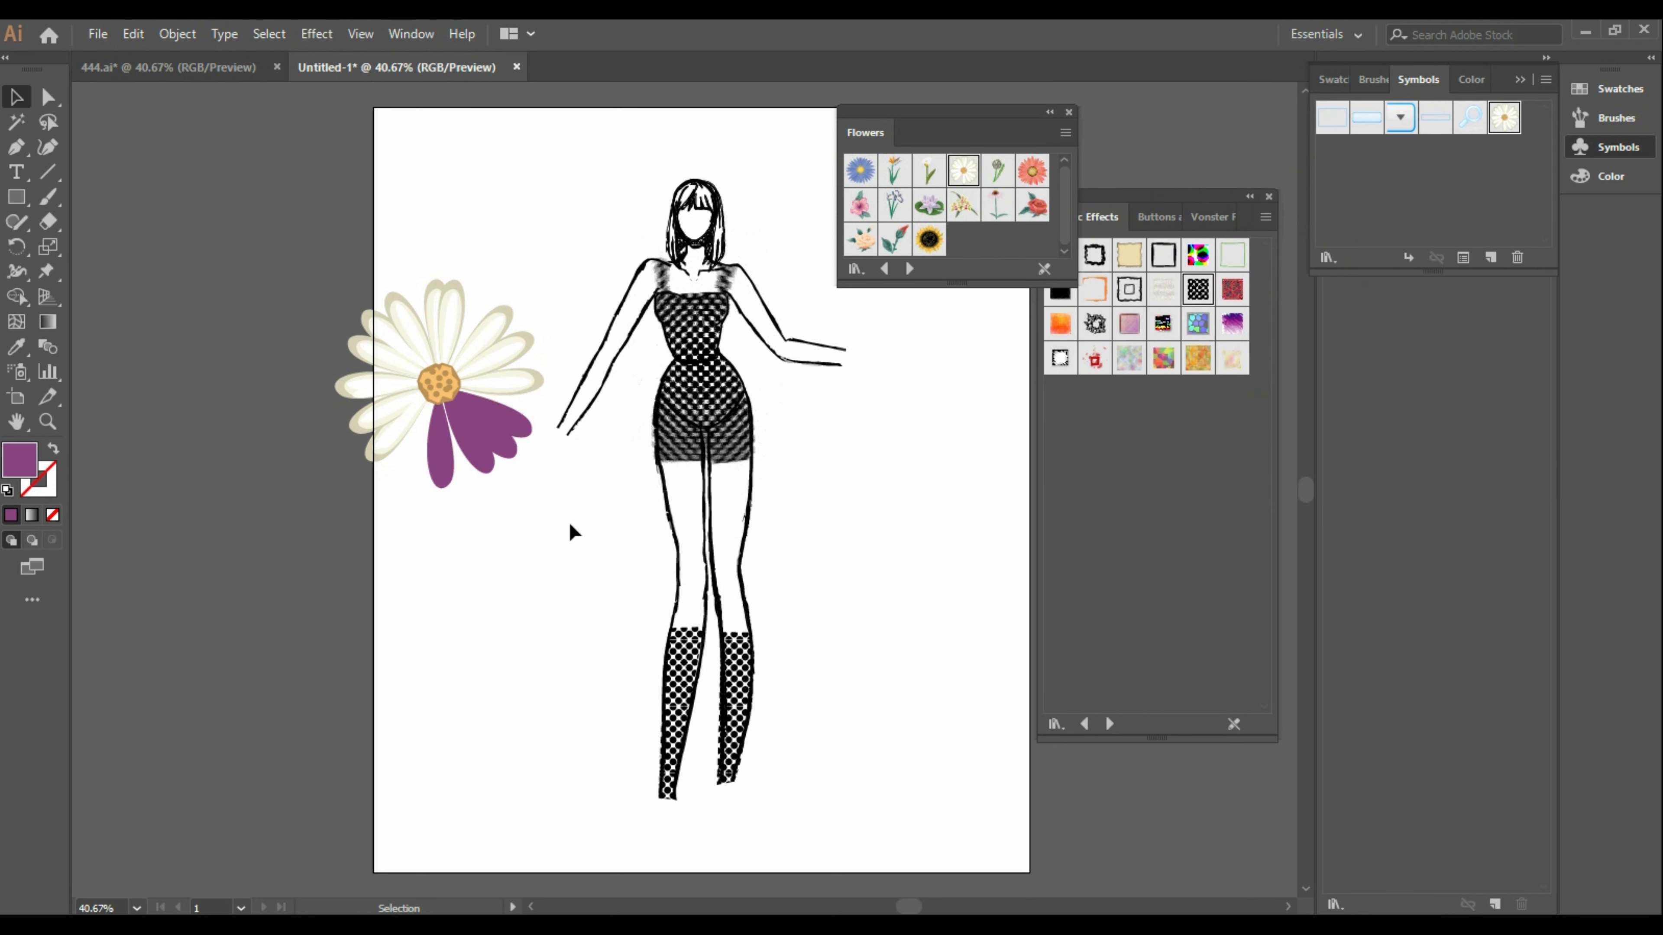
# Select the daisy's upper-right petals and fill them with dark purple 562566
pyautogui.moveTo(496, 270); pyautogui.dragTo(548, 393)
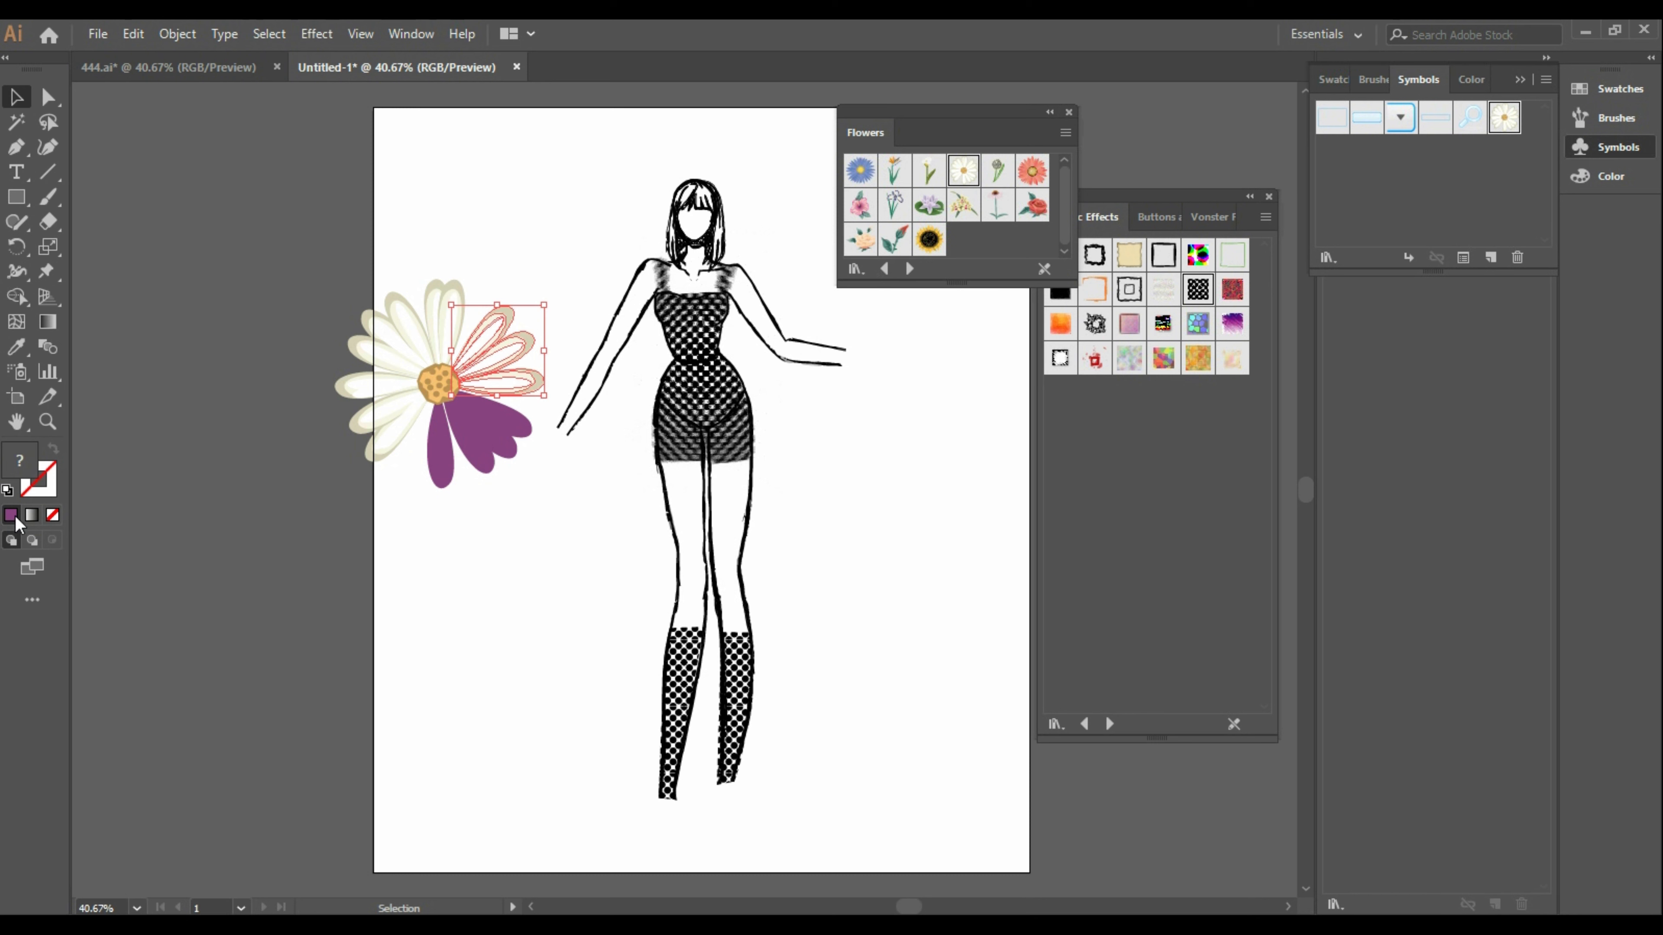
pyautogui.doubleClick(20, 461)
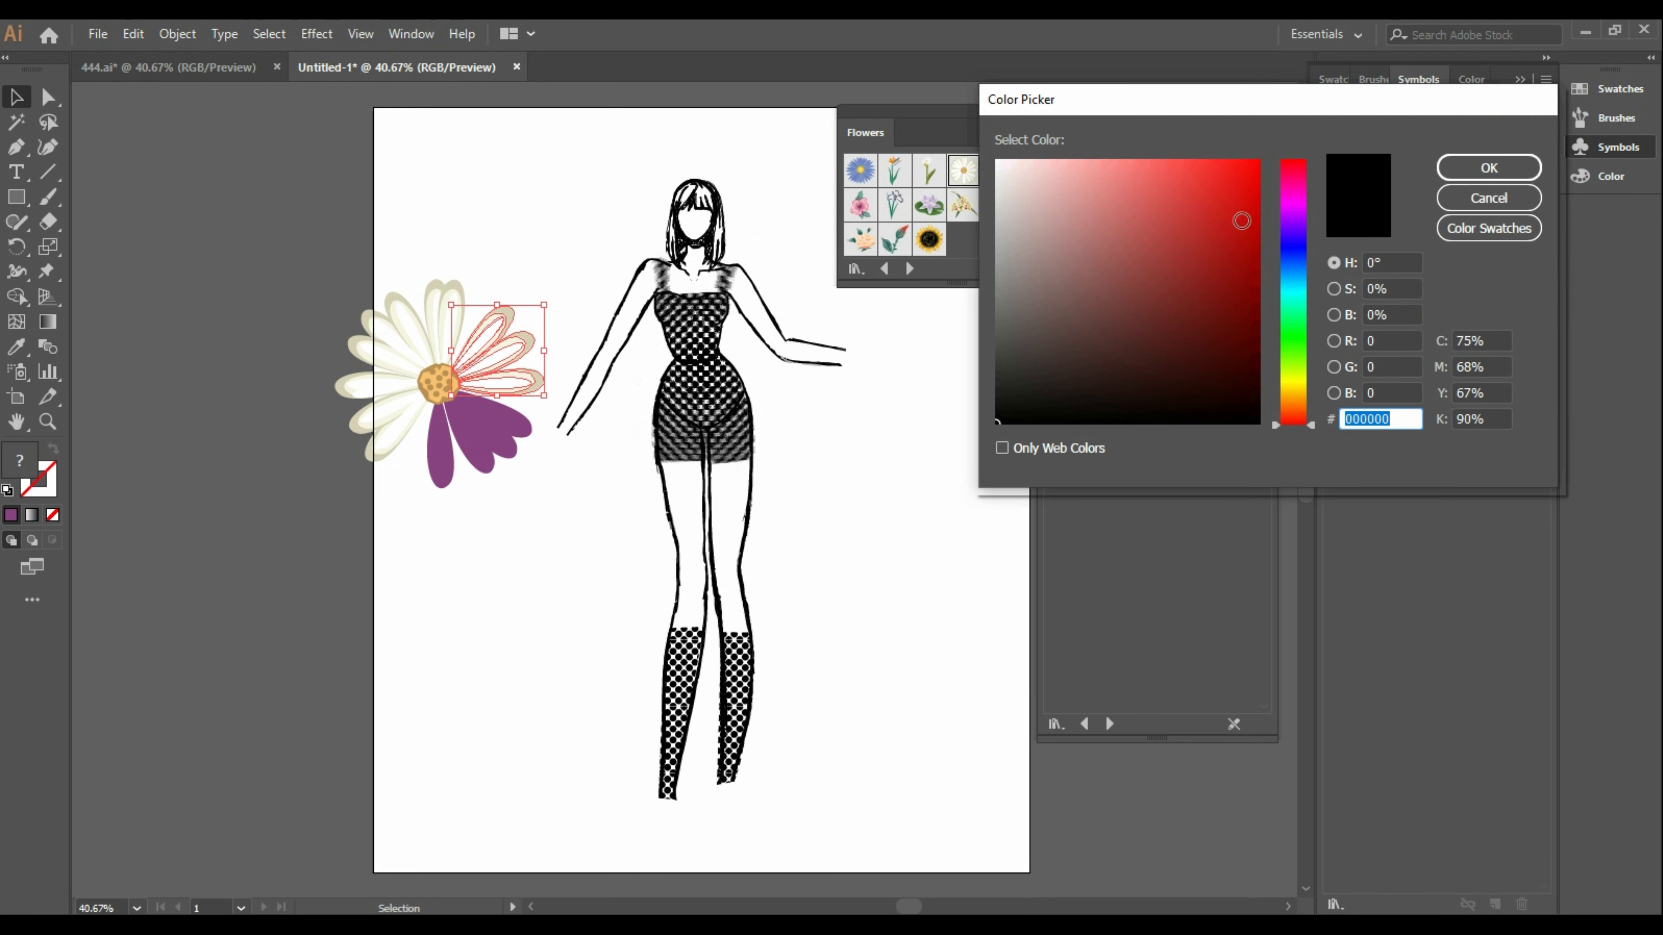
pyautogui.moveTo(1293, 223); pyautogui.dragTo(1294, 214)
pyautogui.moveTo(1140, 285); pyautogui.dragTo(1166, 318)
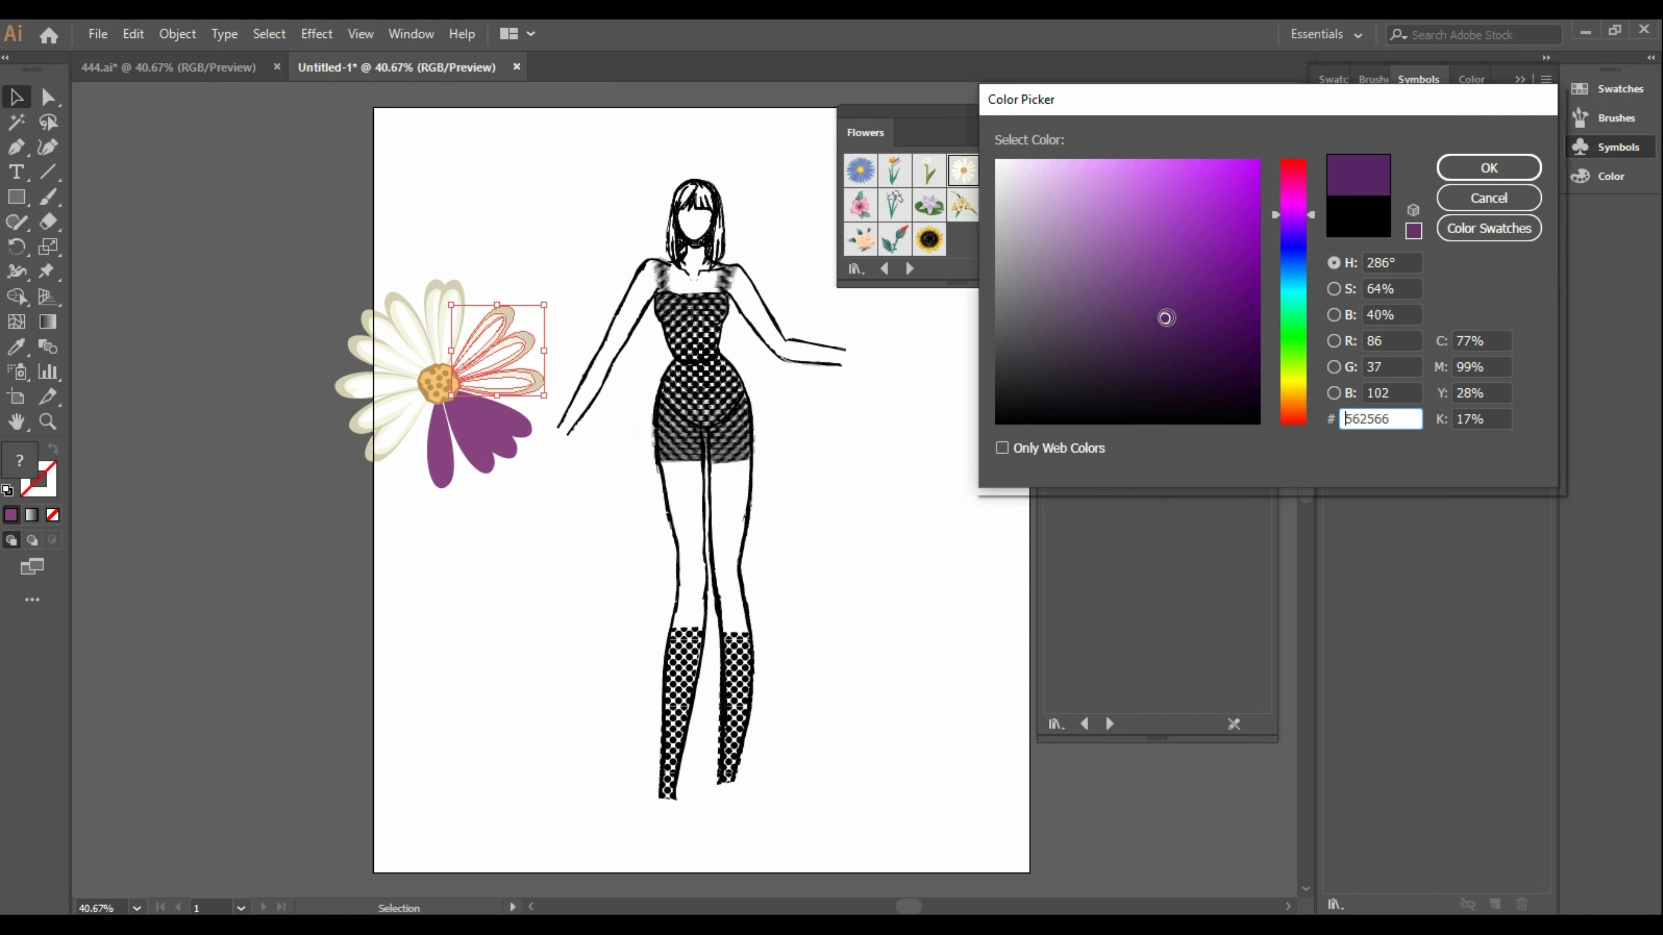
pyautogui.click(1460, 169)
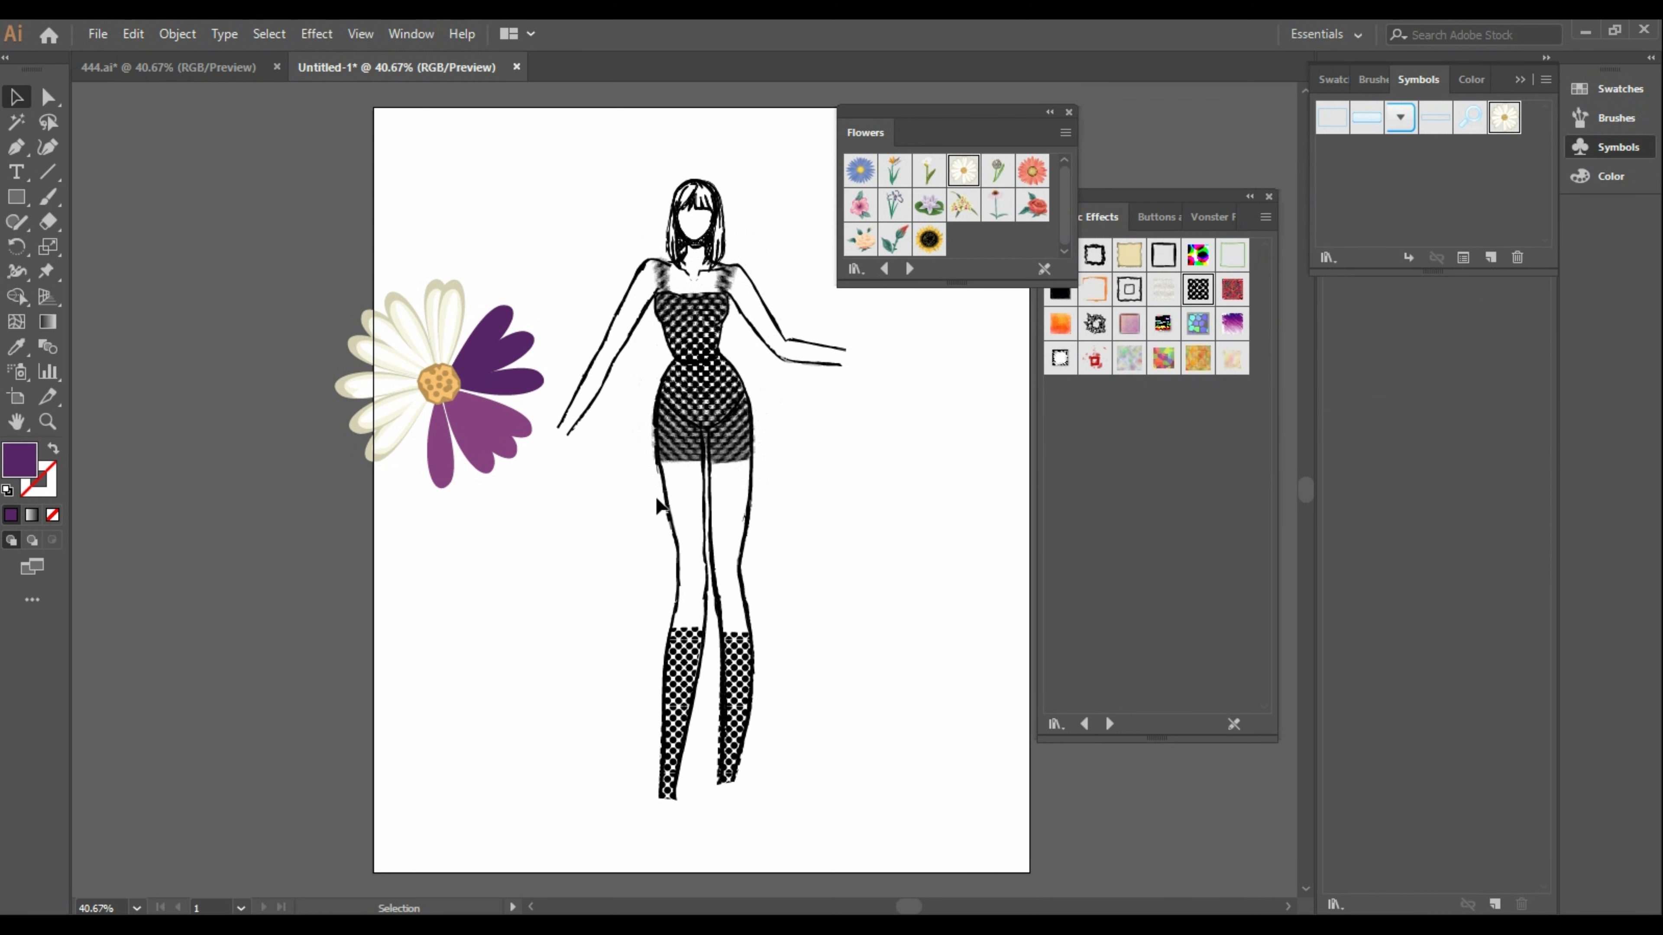
# Select the daisy's top petals and recolor them with the lighter purple sampled from the lower-right petals using the Eyedropper
pyautogui.moveTo(468, 327); pyautogui.dragTo(467, 326)
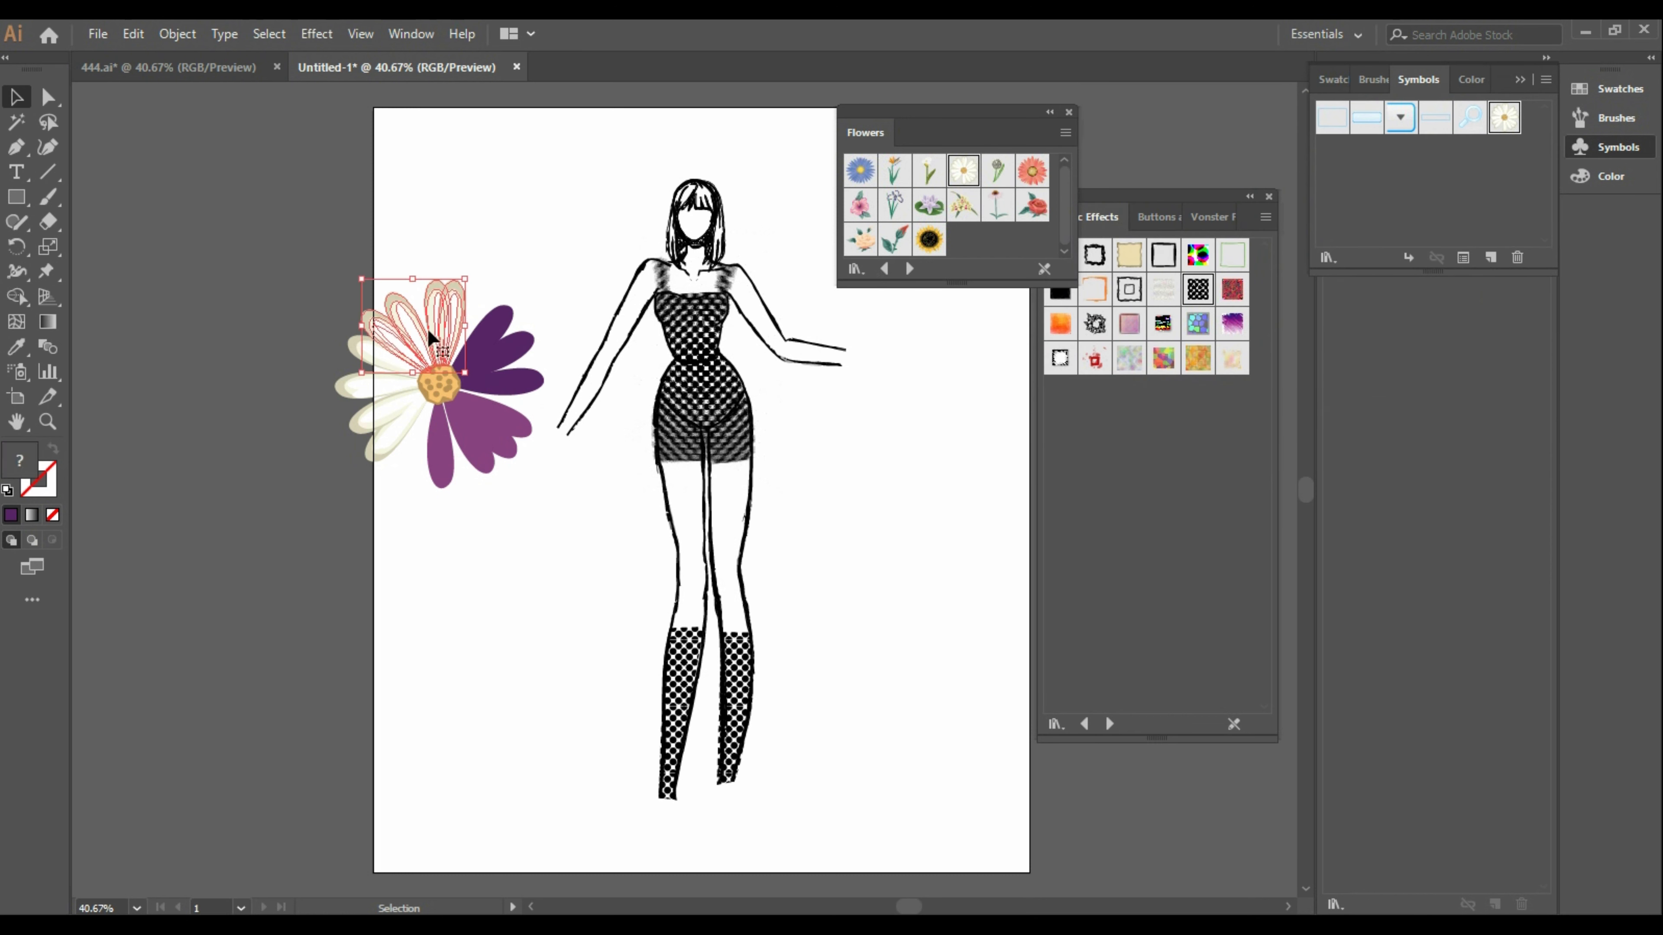
pyautogui.click(17, 347)
pyautogui.click(487, 412)
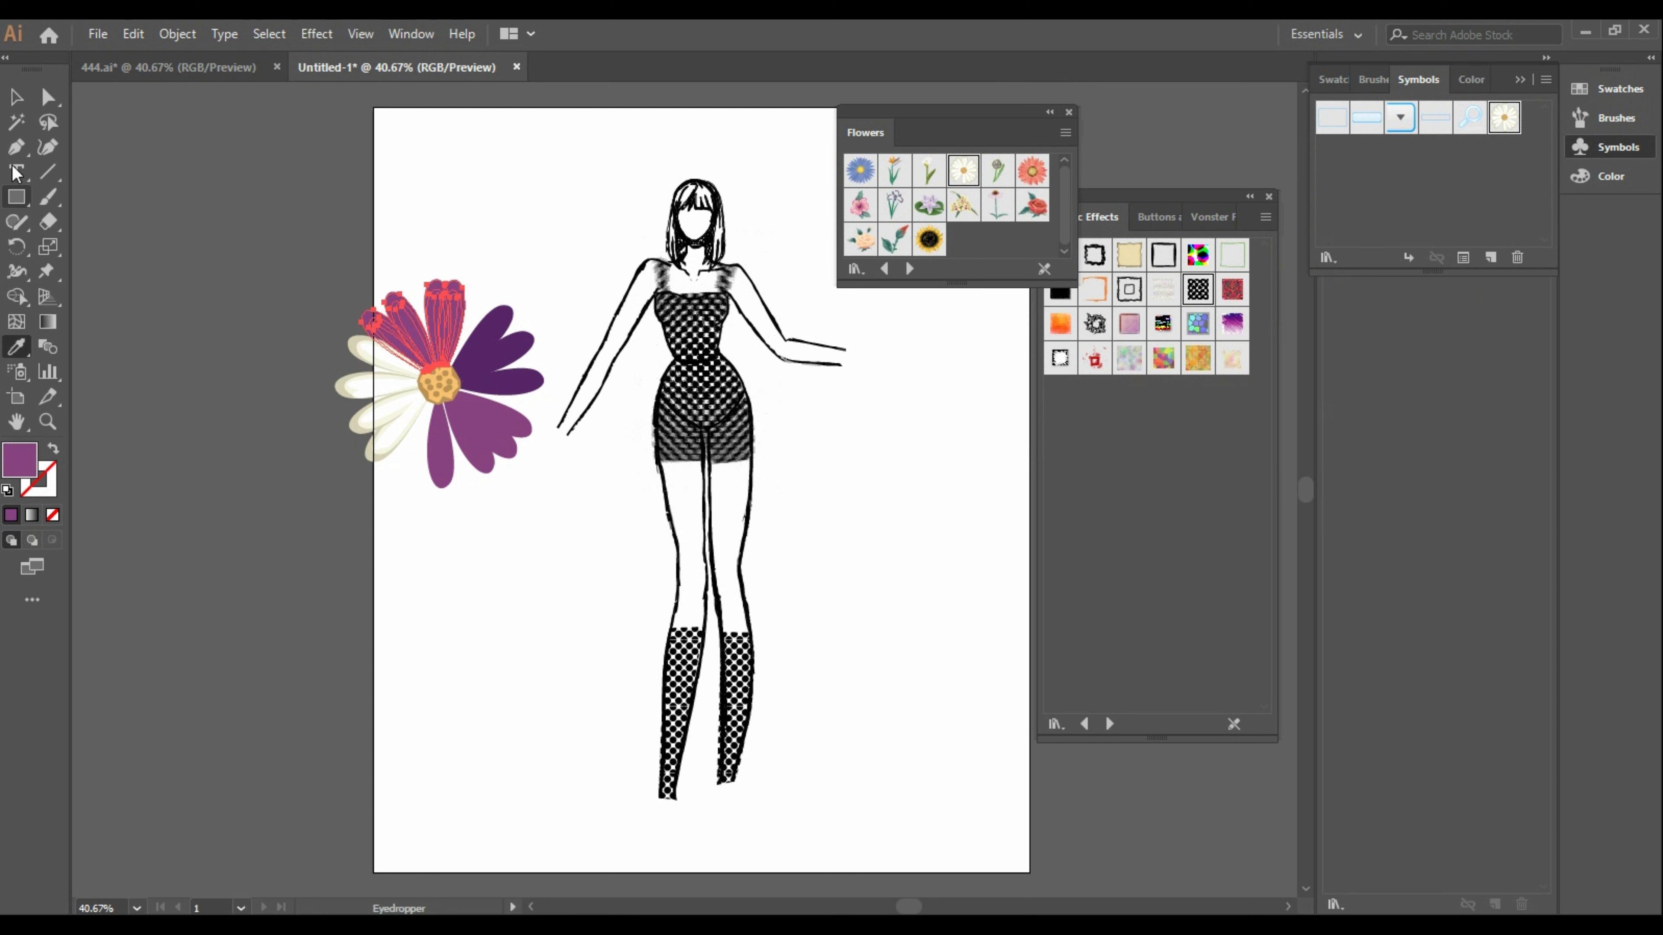
pyautogui.click(16, 97)
# Select the daisy's white left-side petals and recolor them with the dark purple sampled from the upper-right petals
pyautogui.click(255, 442)
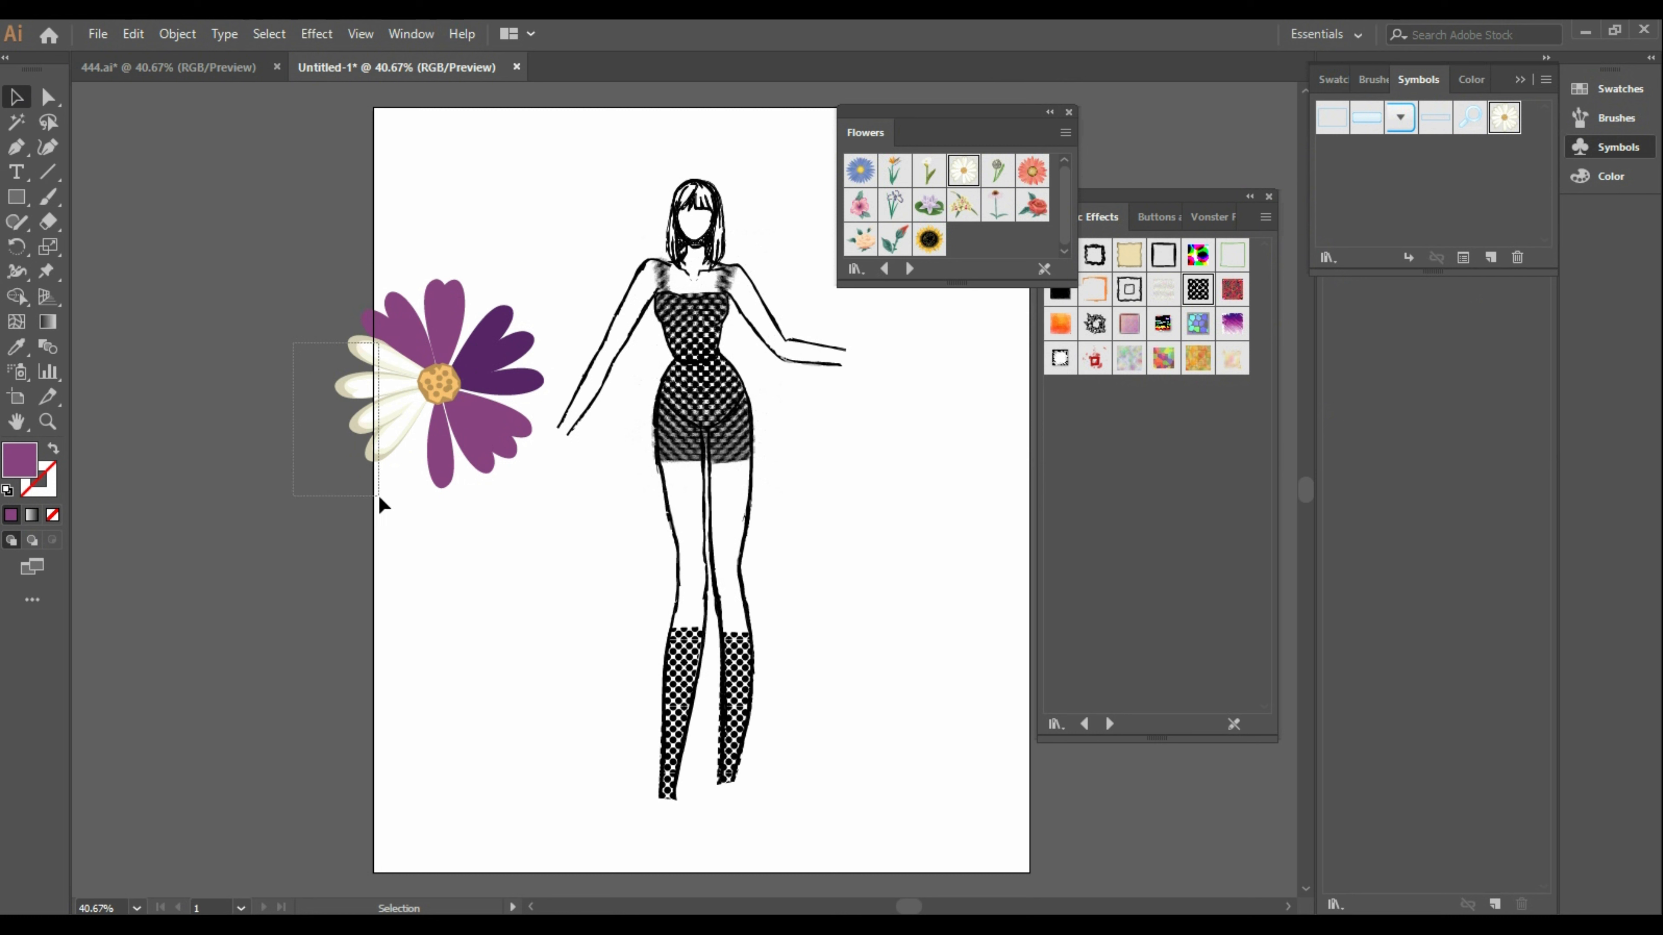
pyautogui.moveTo(377, 495); pyautogui.dragTo(339, 455)
pyautogui.click(16, 347)
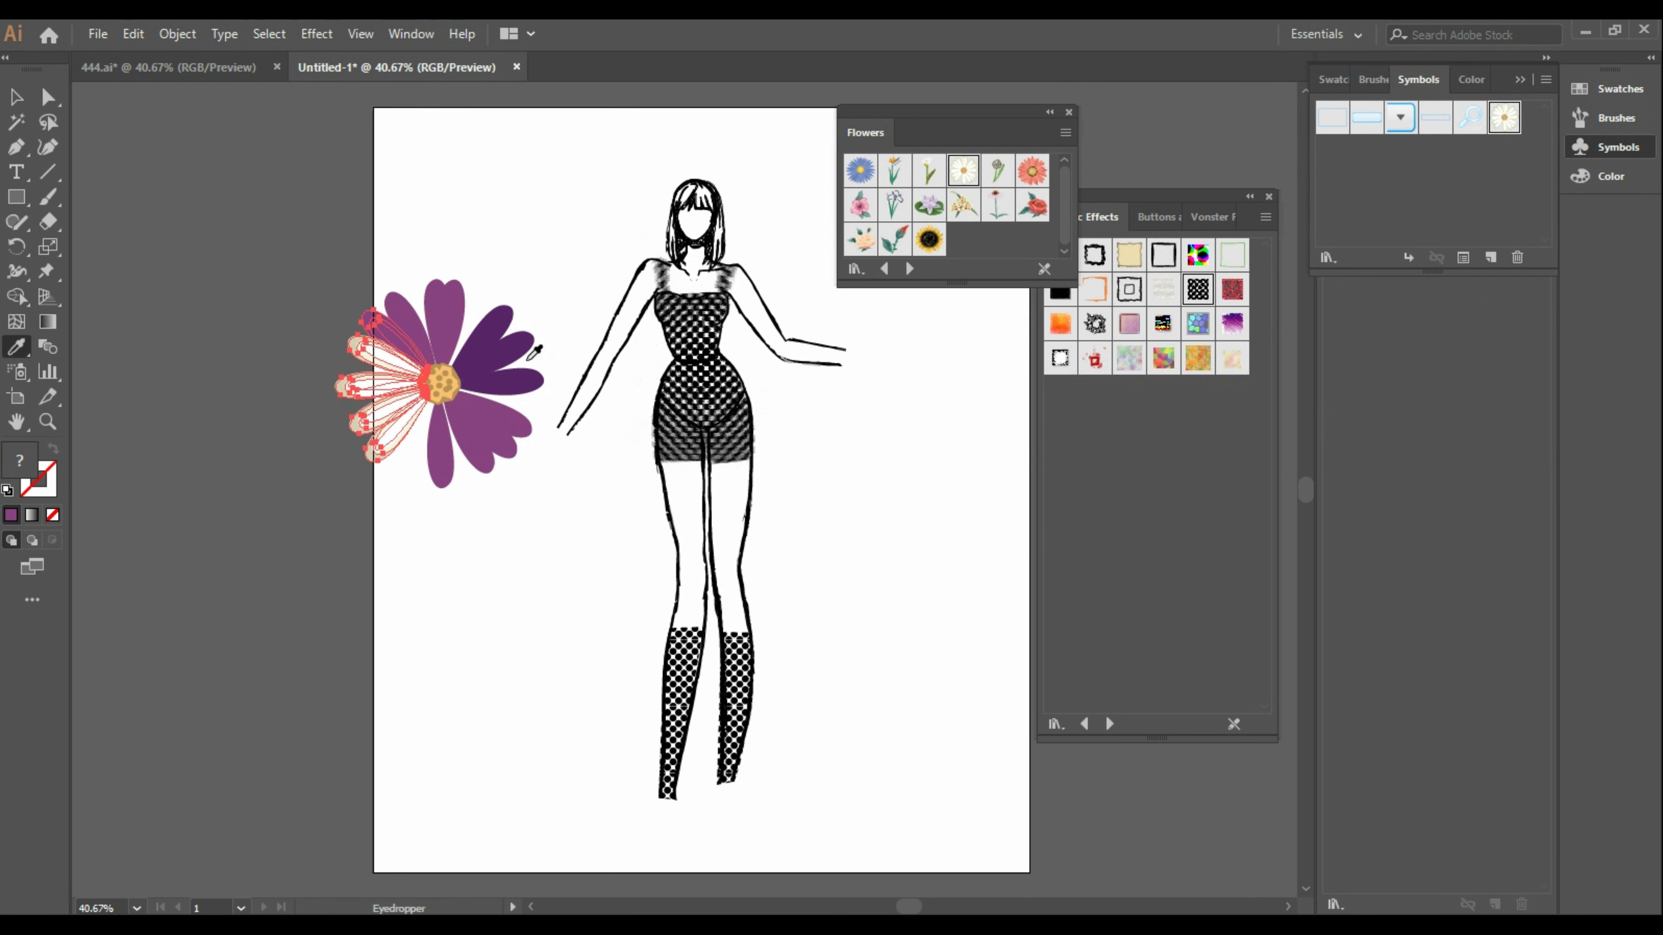
pyautogui.click(491, 352)
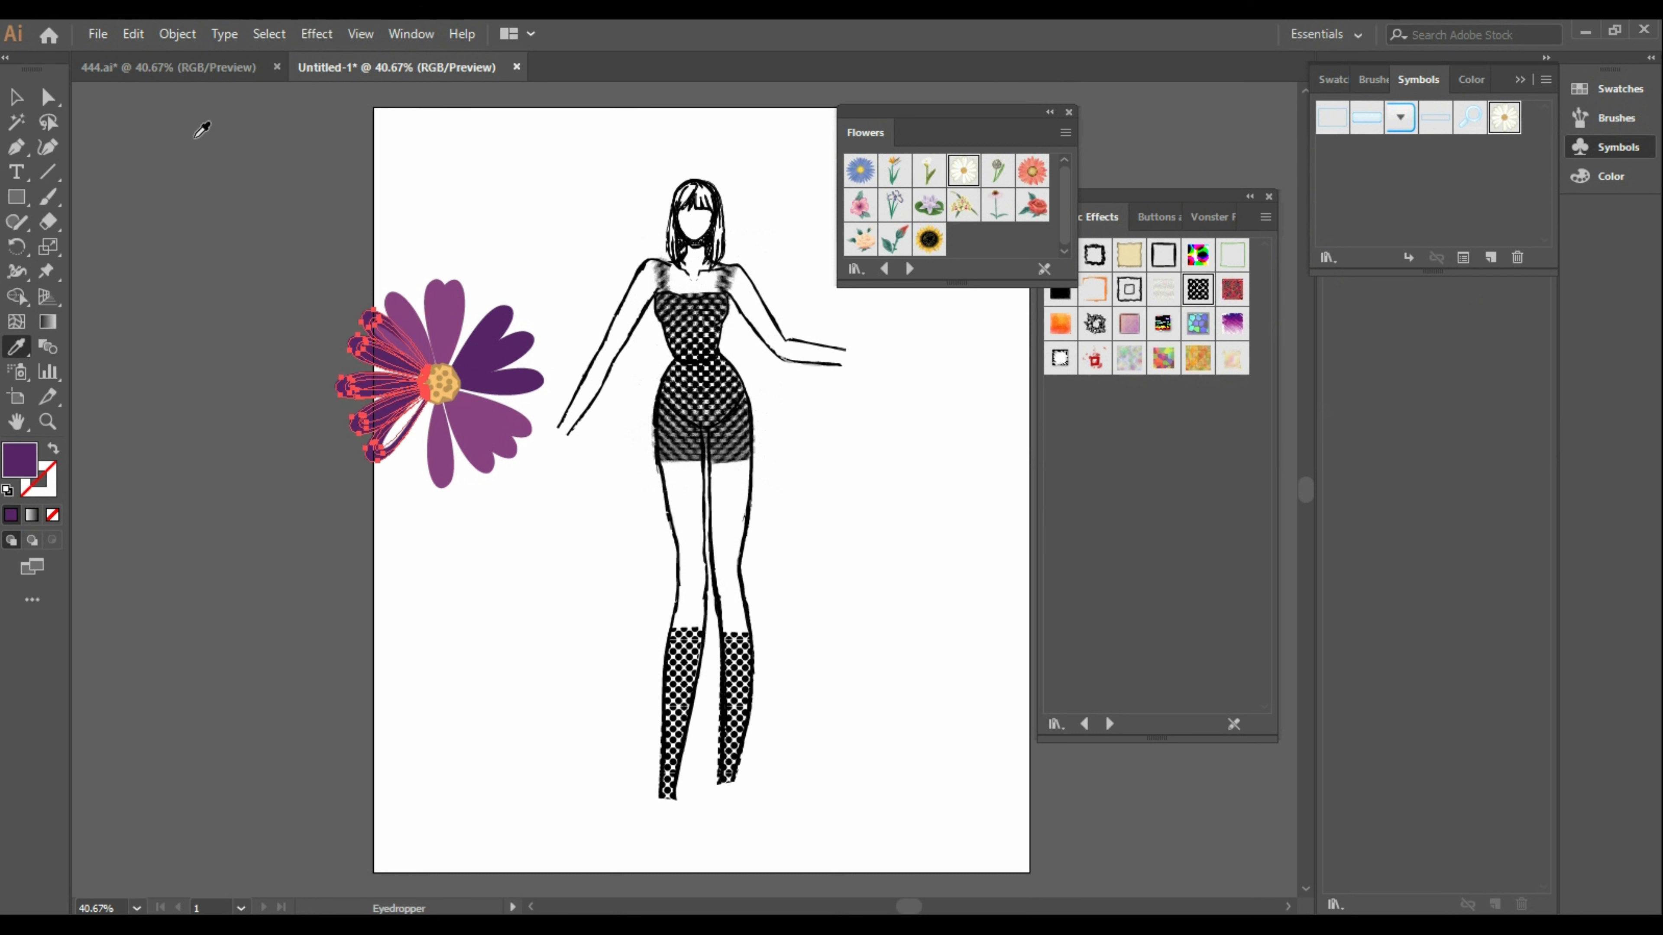
pyautogui.click(16, 97)
pyautogui.click(374, 593)
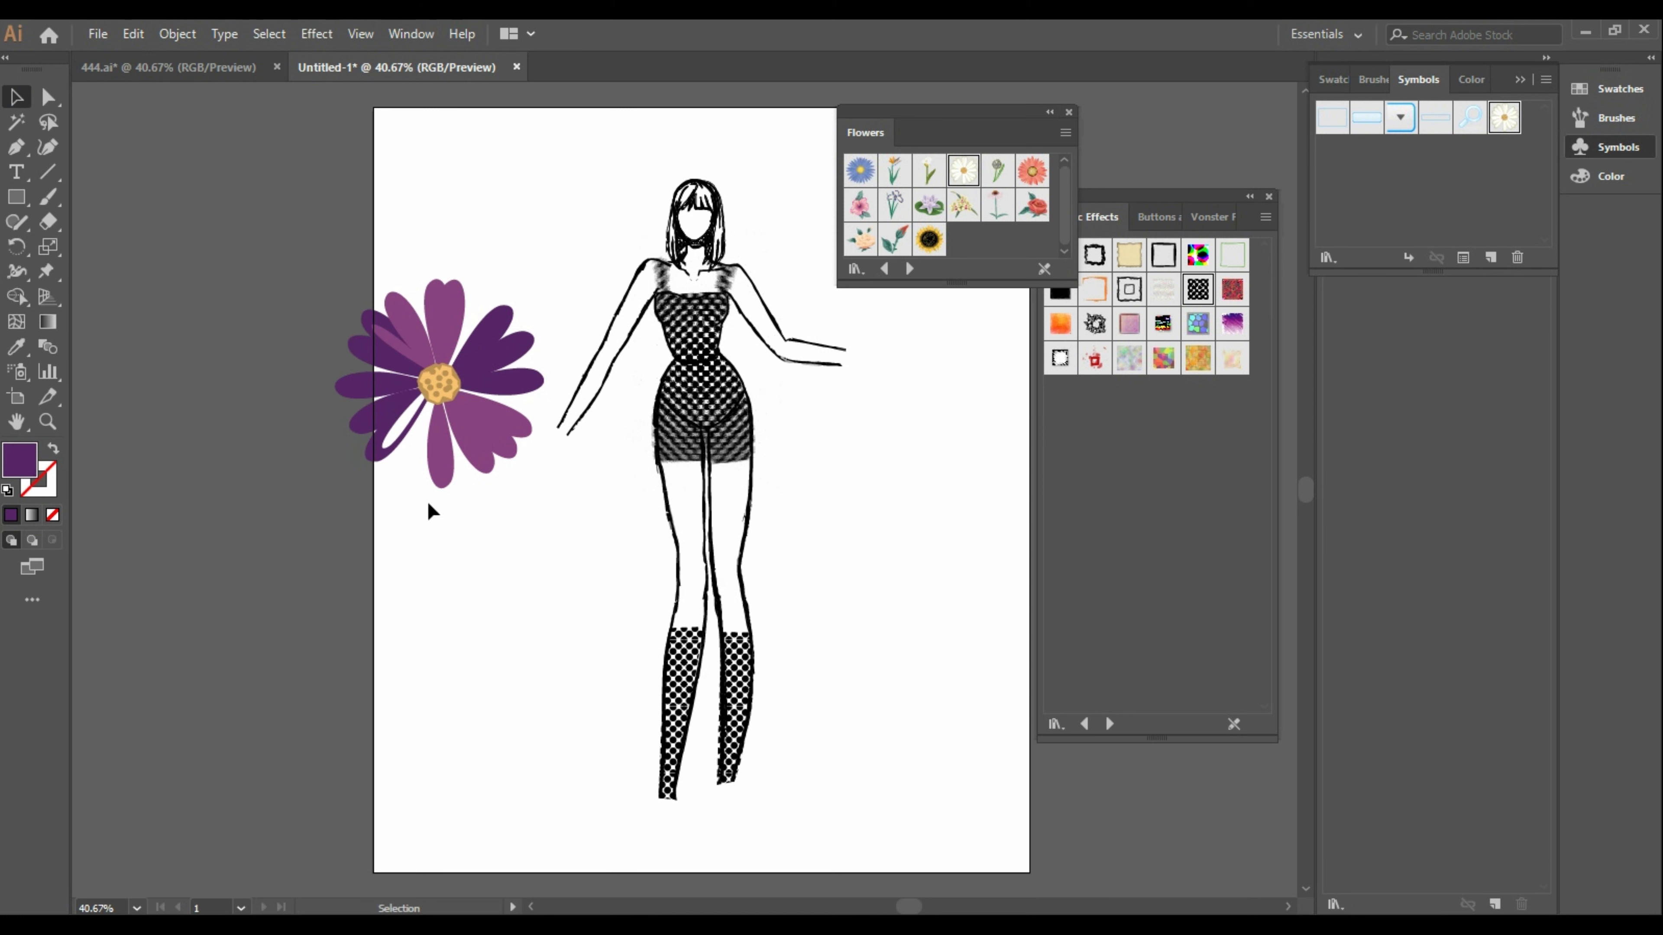
# Recolor the remaining white piece in the lower-left petal with the sampled dark purple
pyautogui.click(400, 427)
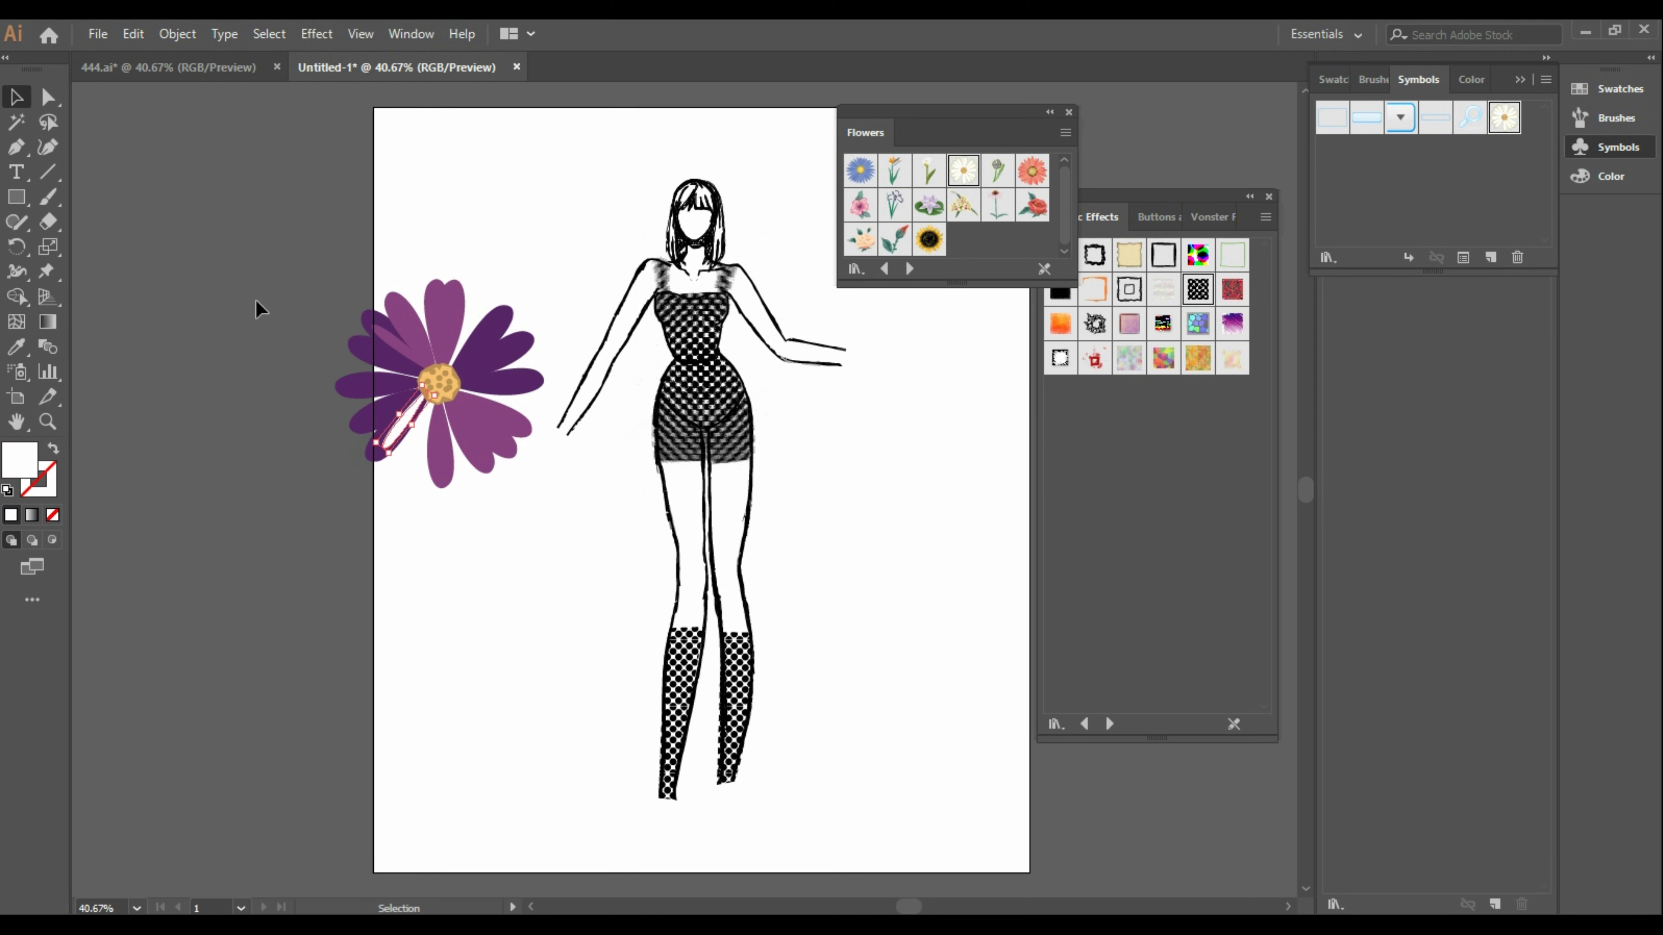
pyautogui.click(17, 346)
pyautogui.click(520, 375)
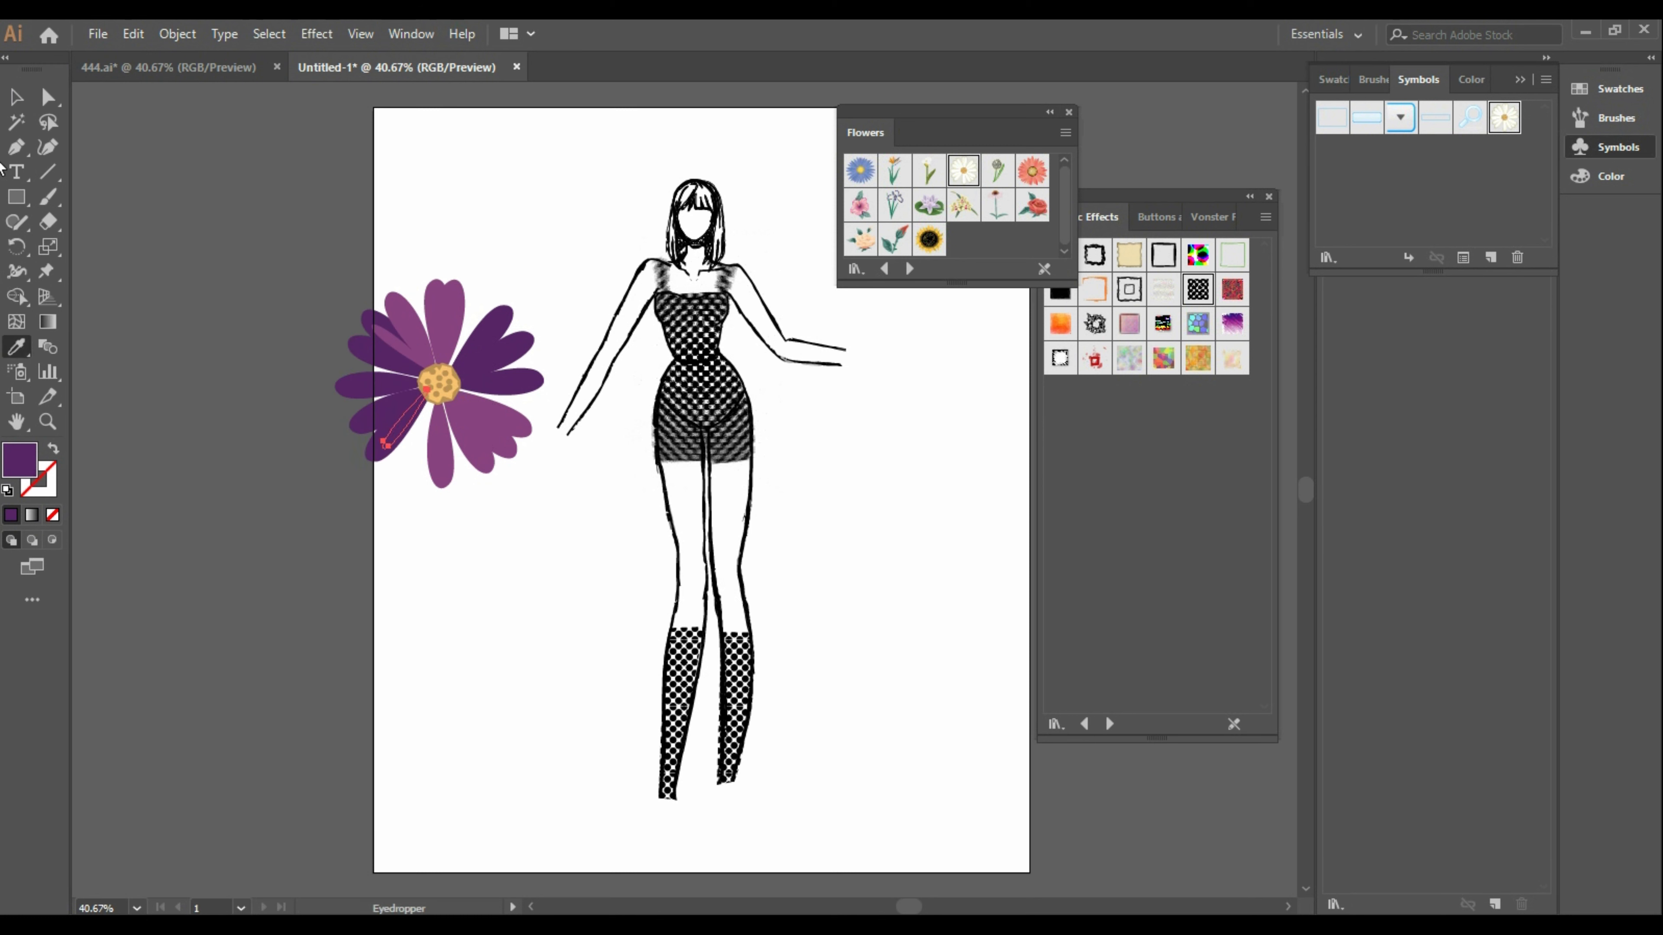
pyautogui.click(17, 97)
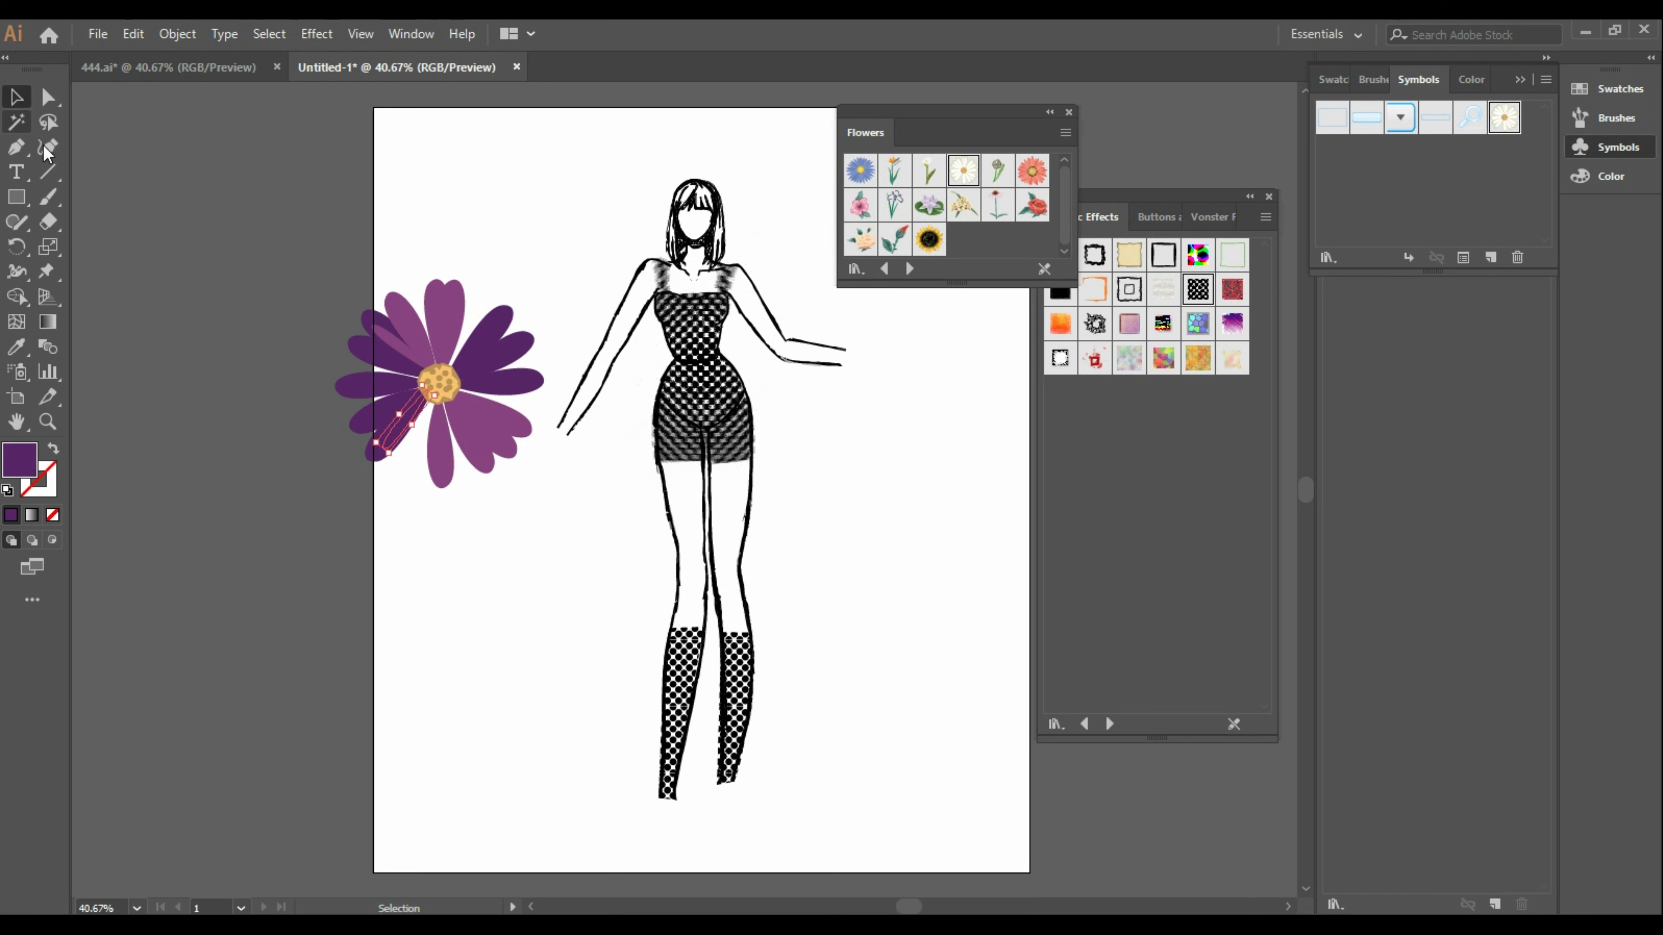
# Select the daisy's left-side petals and give them a white FFFFFF stroke
pyautogui.click(448, 386)
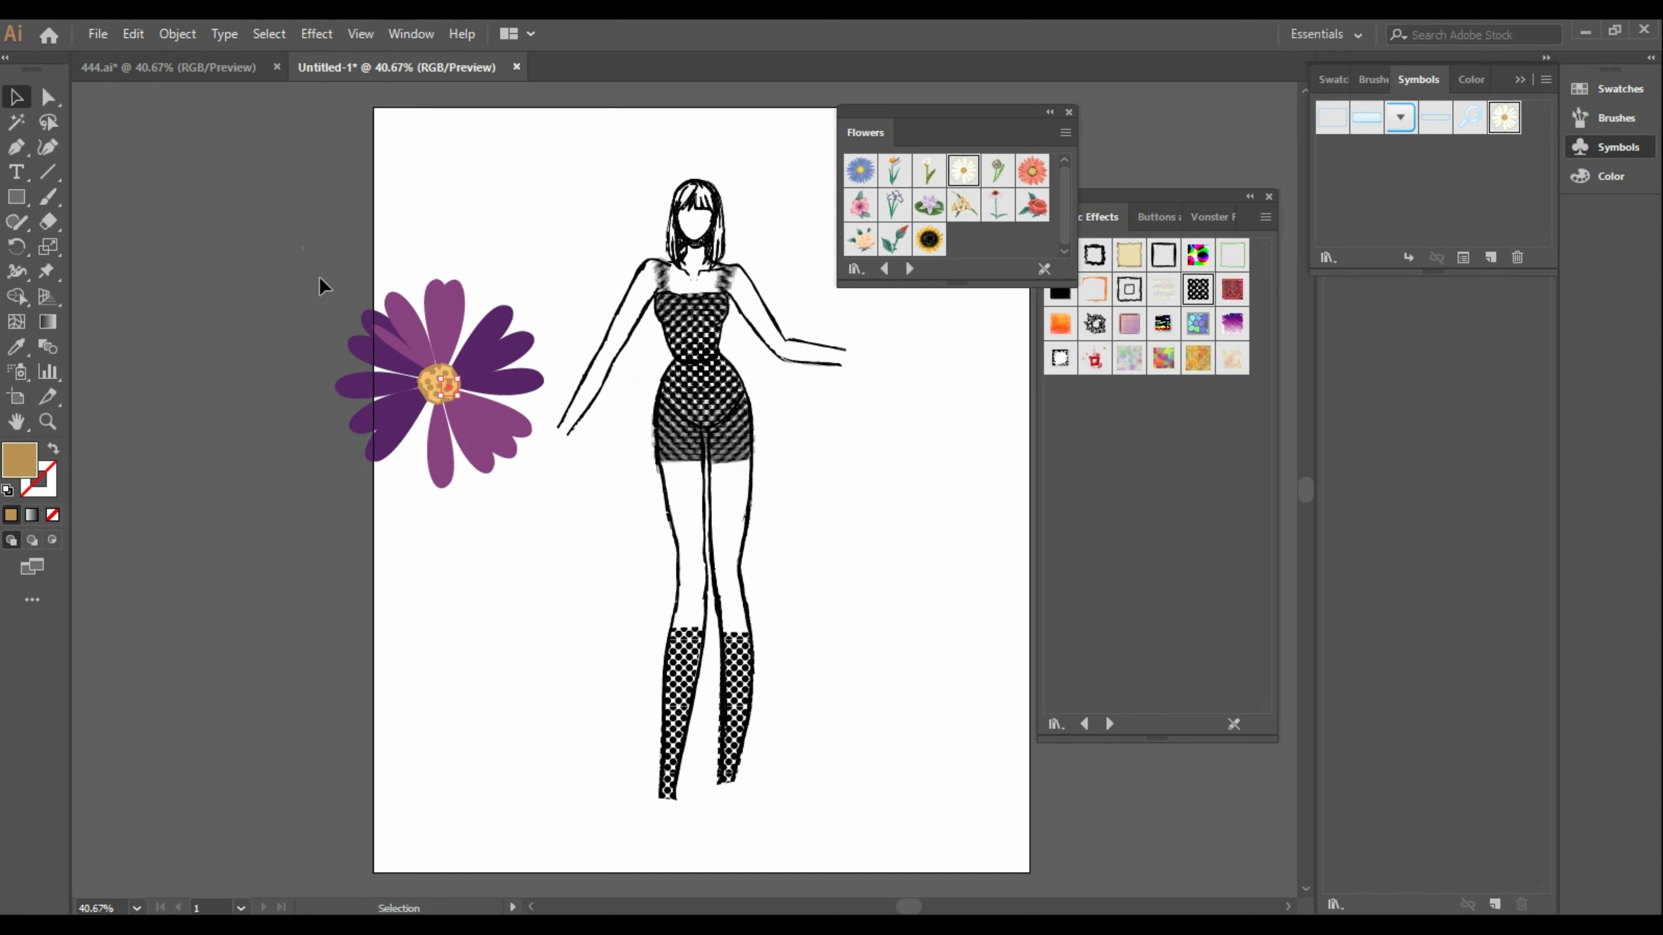
pyautogui.moveTo(318, 278); pyautogui.dragTo(410, 455)
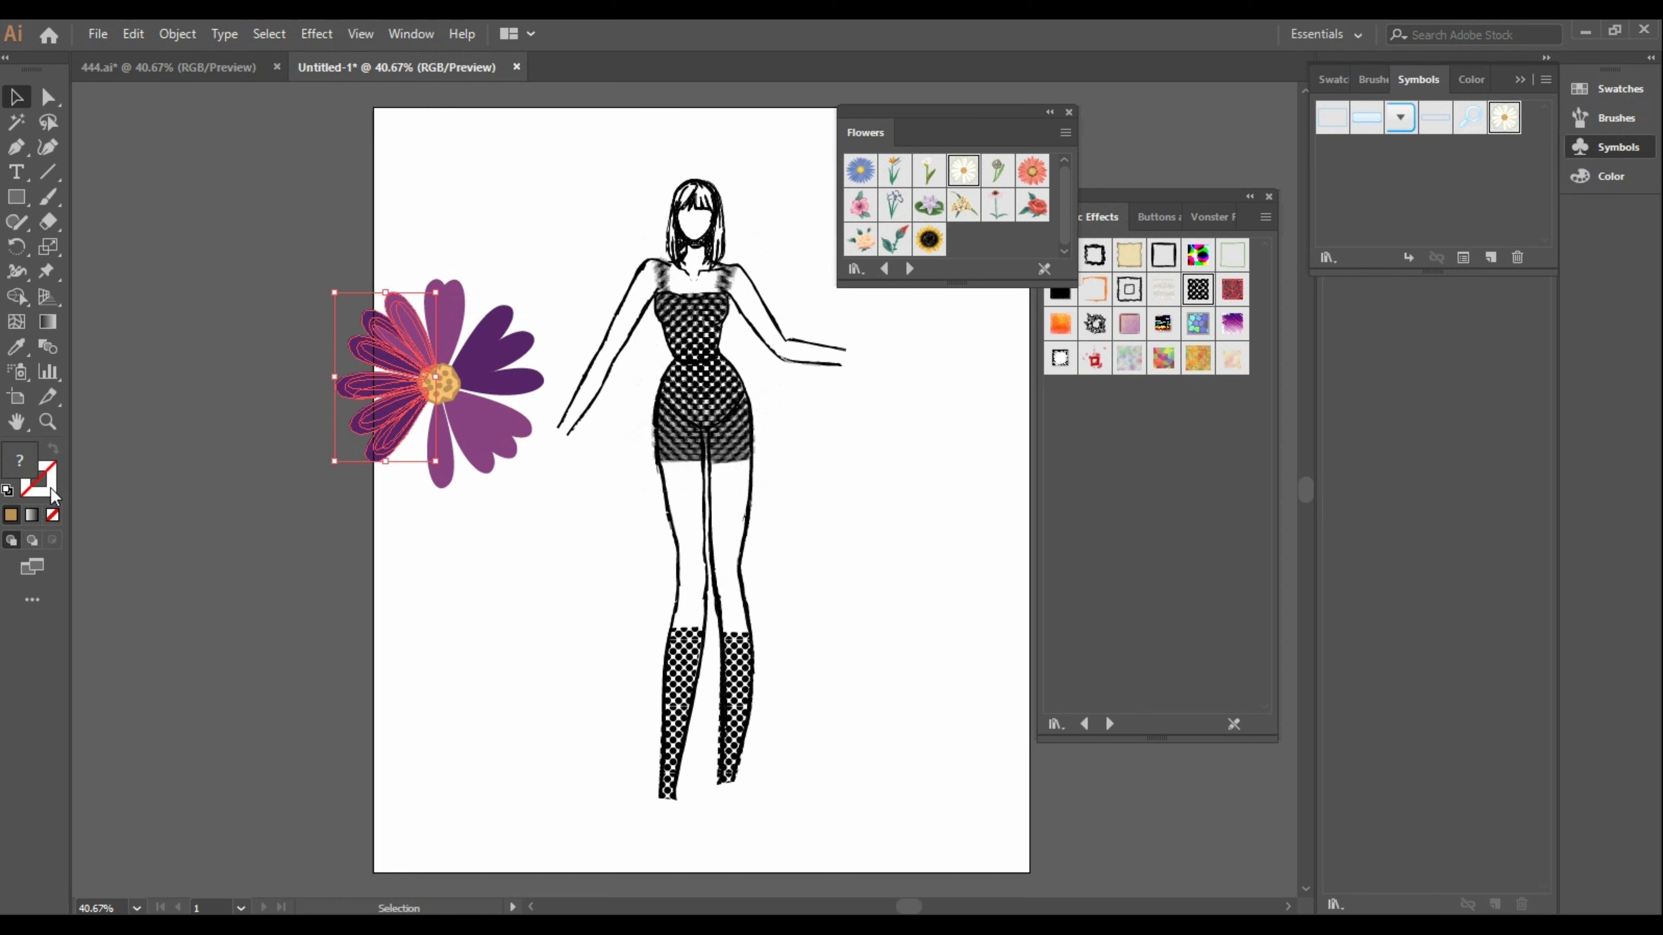
pyautogui.doubleClick(52, 492)
pyautogui.click(997, 423)
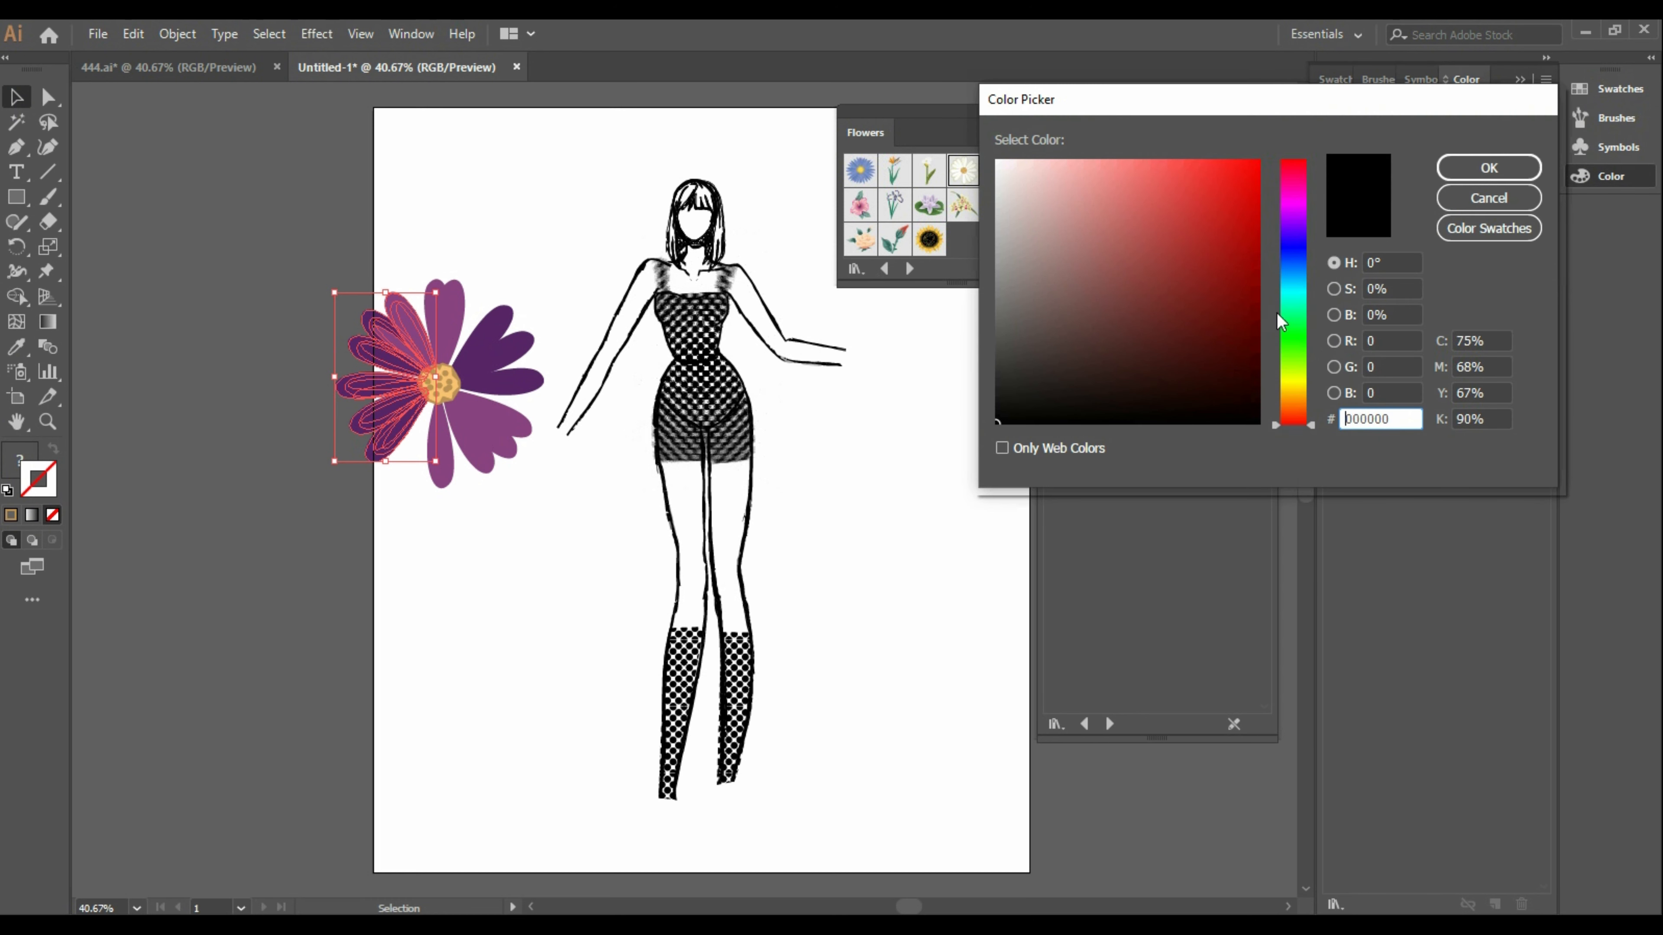
pyautogui.click(1447, 171)
pyautogui.click(590, 599)
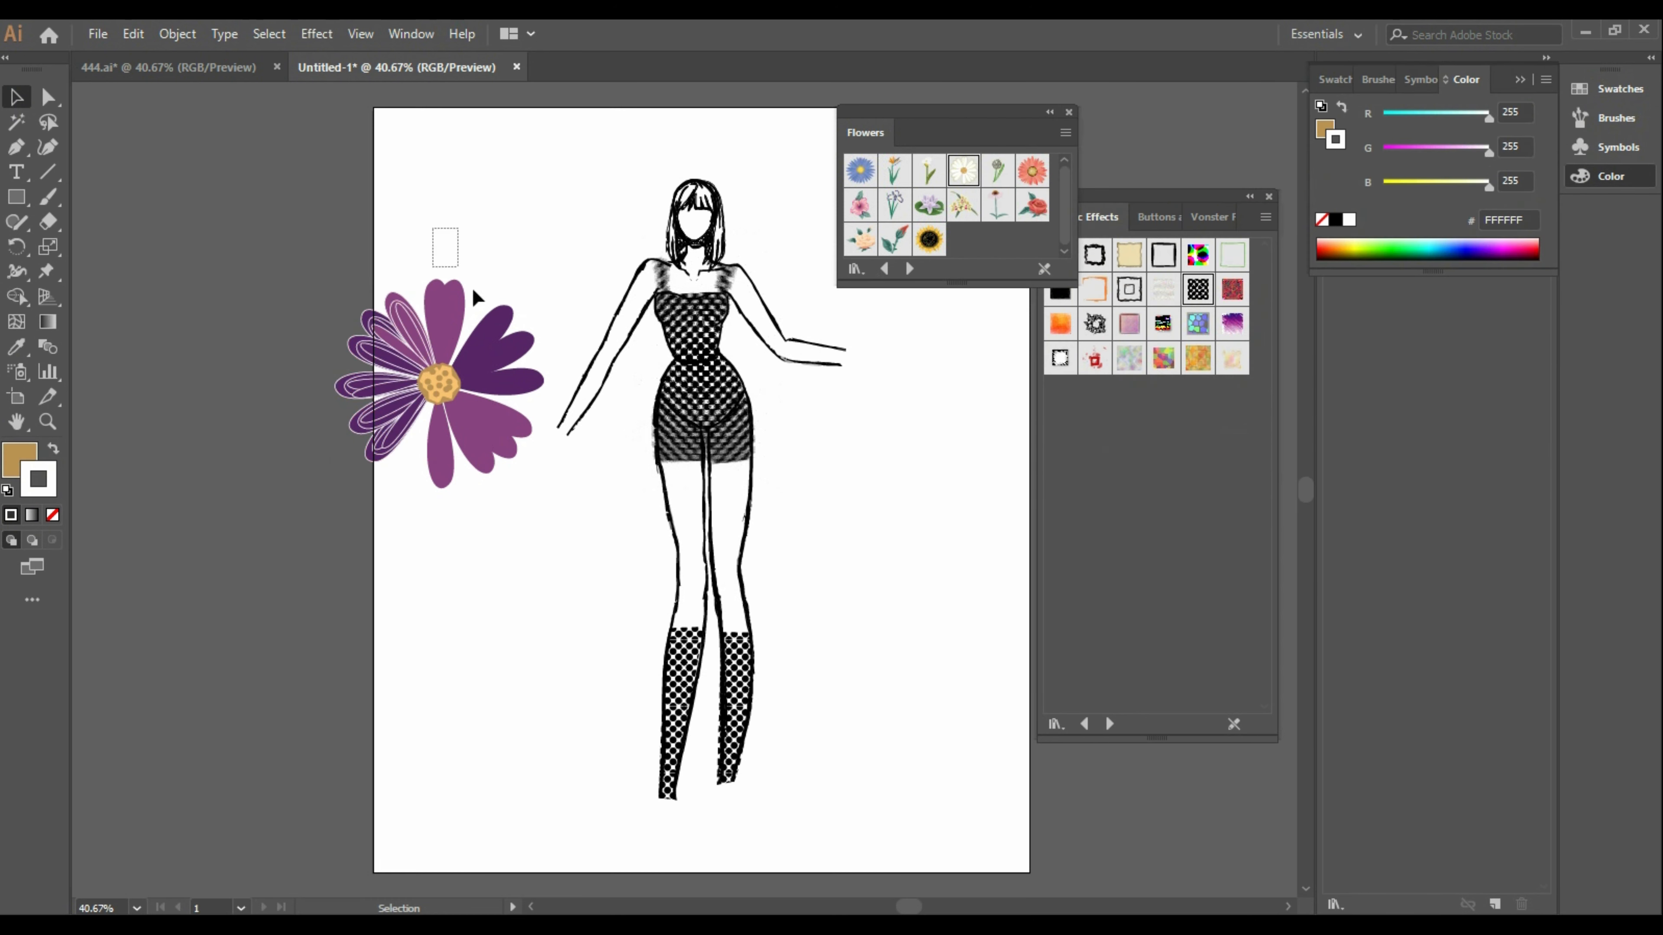
# Apply the same white stroke to the daisy's upper, right and lower petals
pyautogui.moveTo(473, 290); pyautogui.dragTo(532, 370)
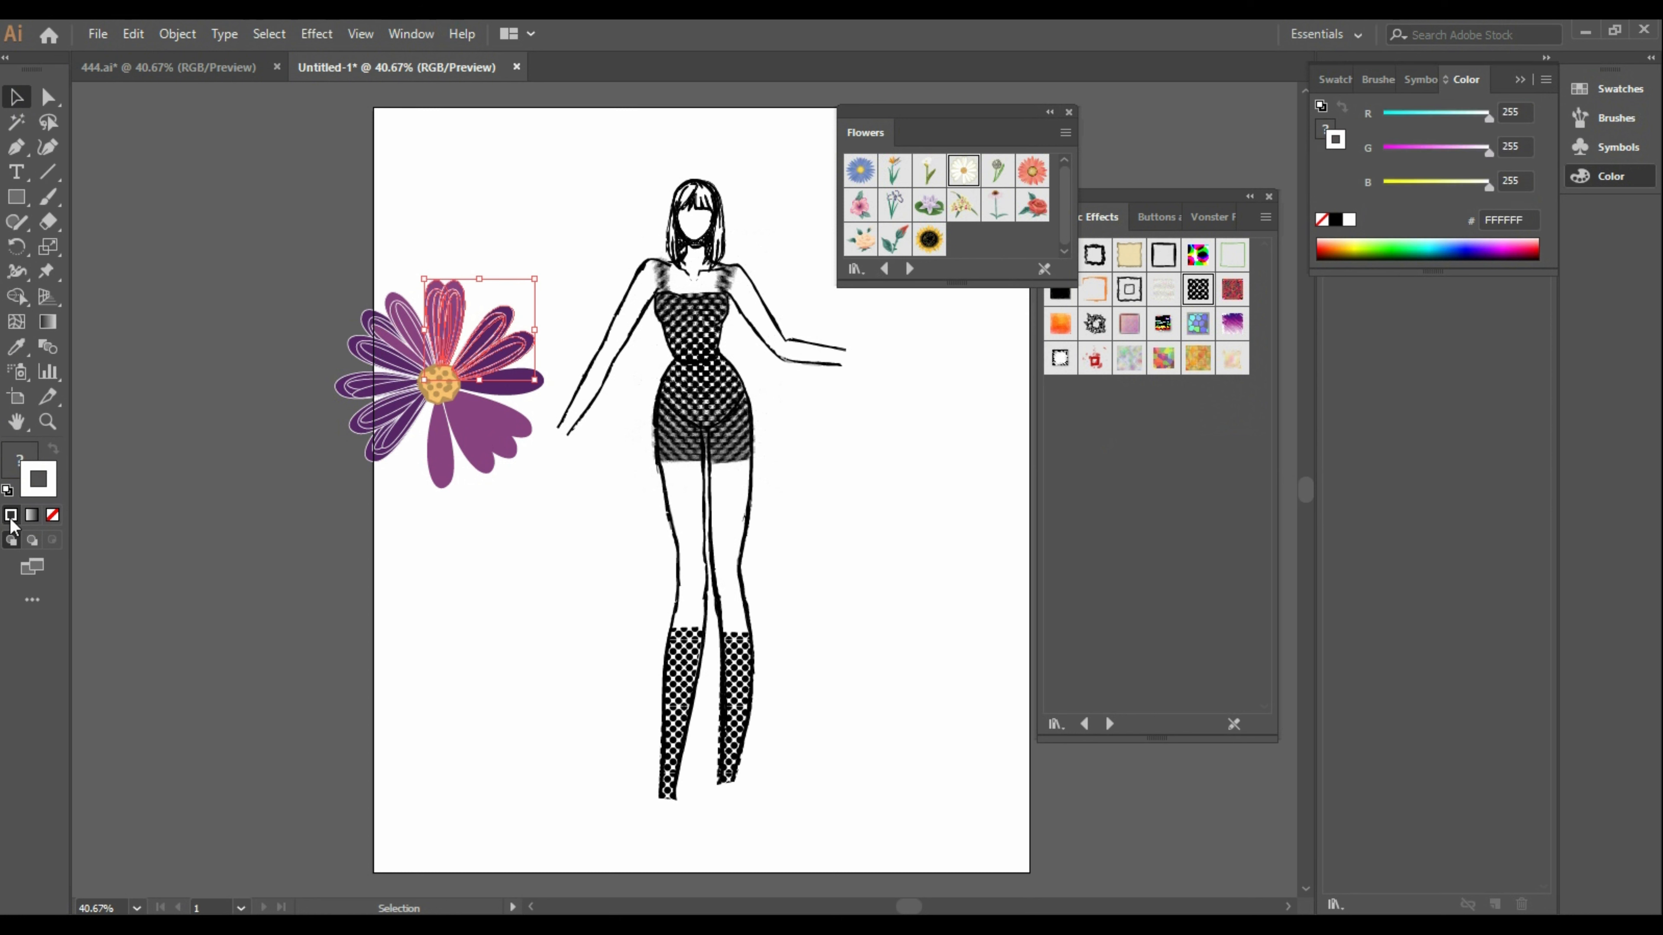
pyautogui.click(535, 576)
pyautogui.moveTo(537, 553); pyautogui.dragTo(486, 380)
pyautogui.click(10, 516)
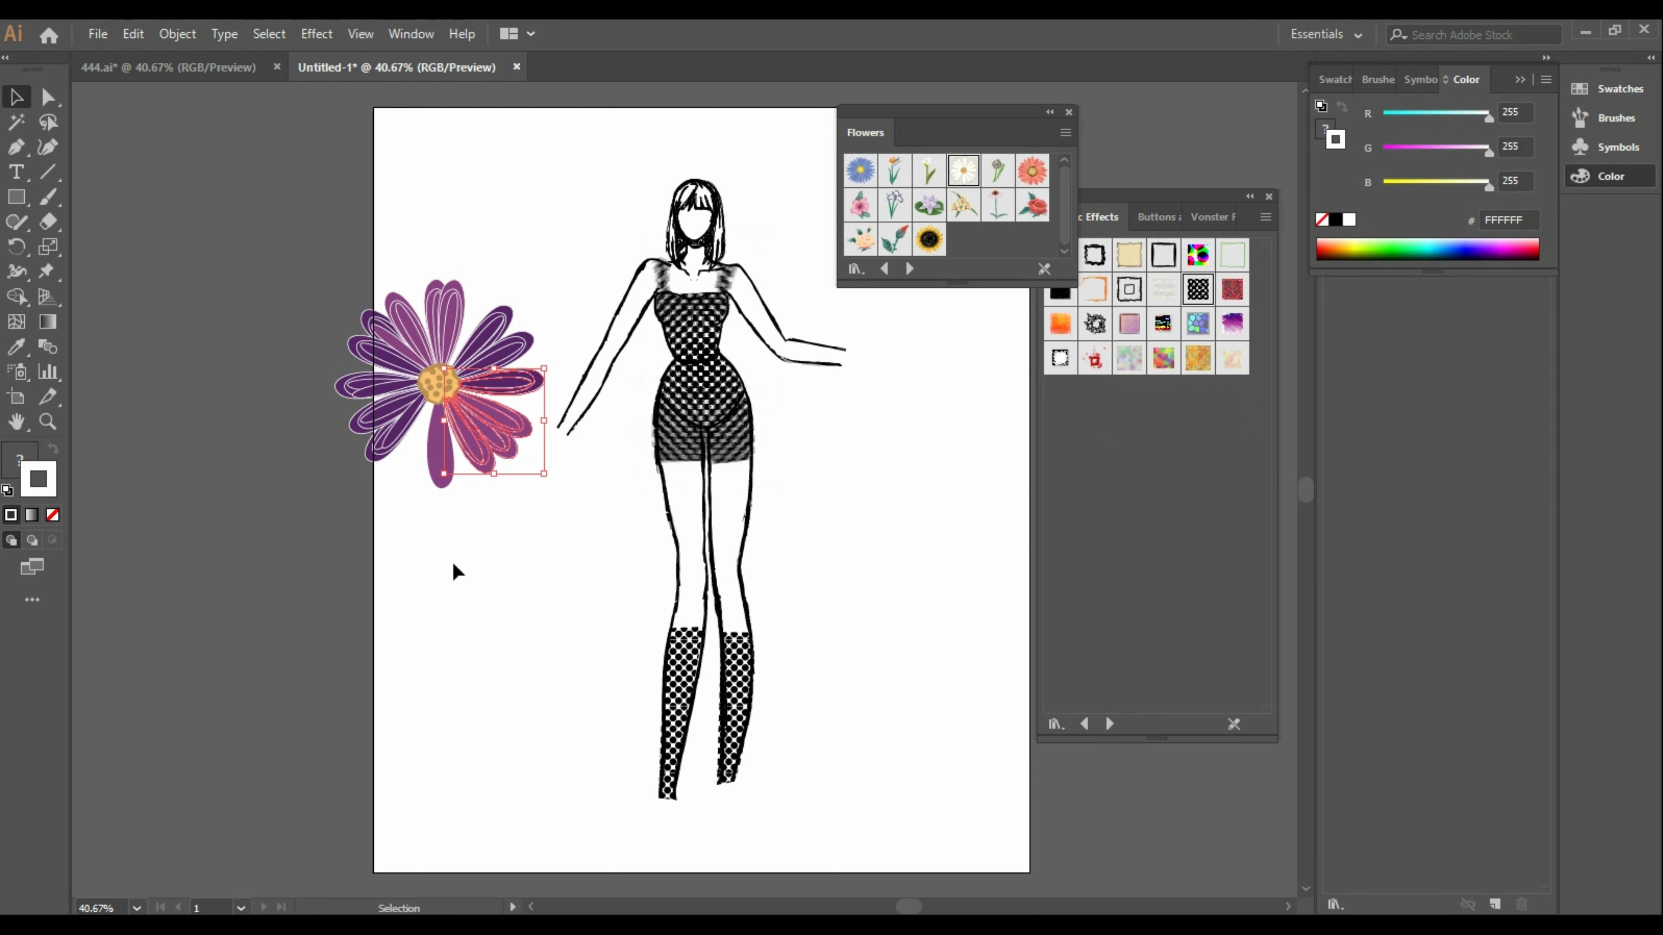
pyautogui.moveTo(418, 467); pyautogui.dragTo(389, 486)
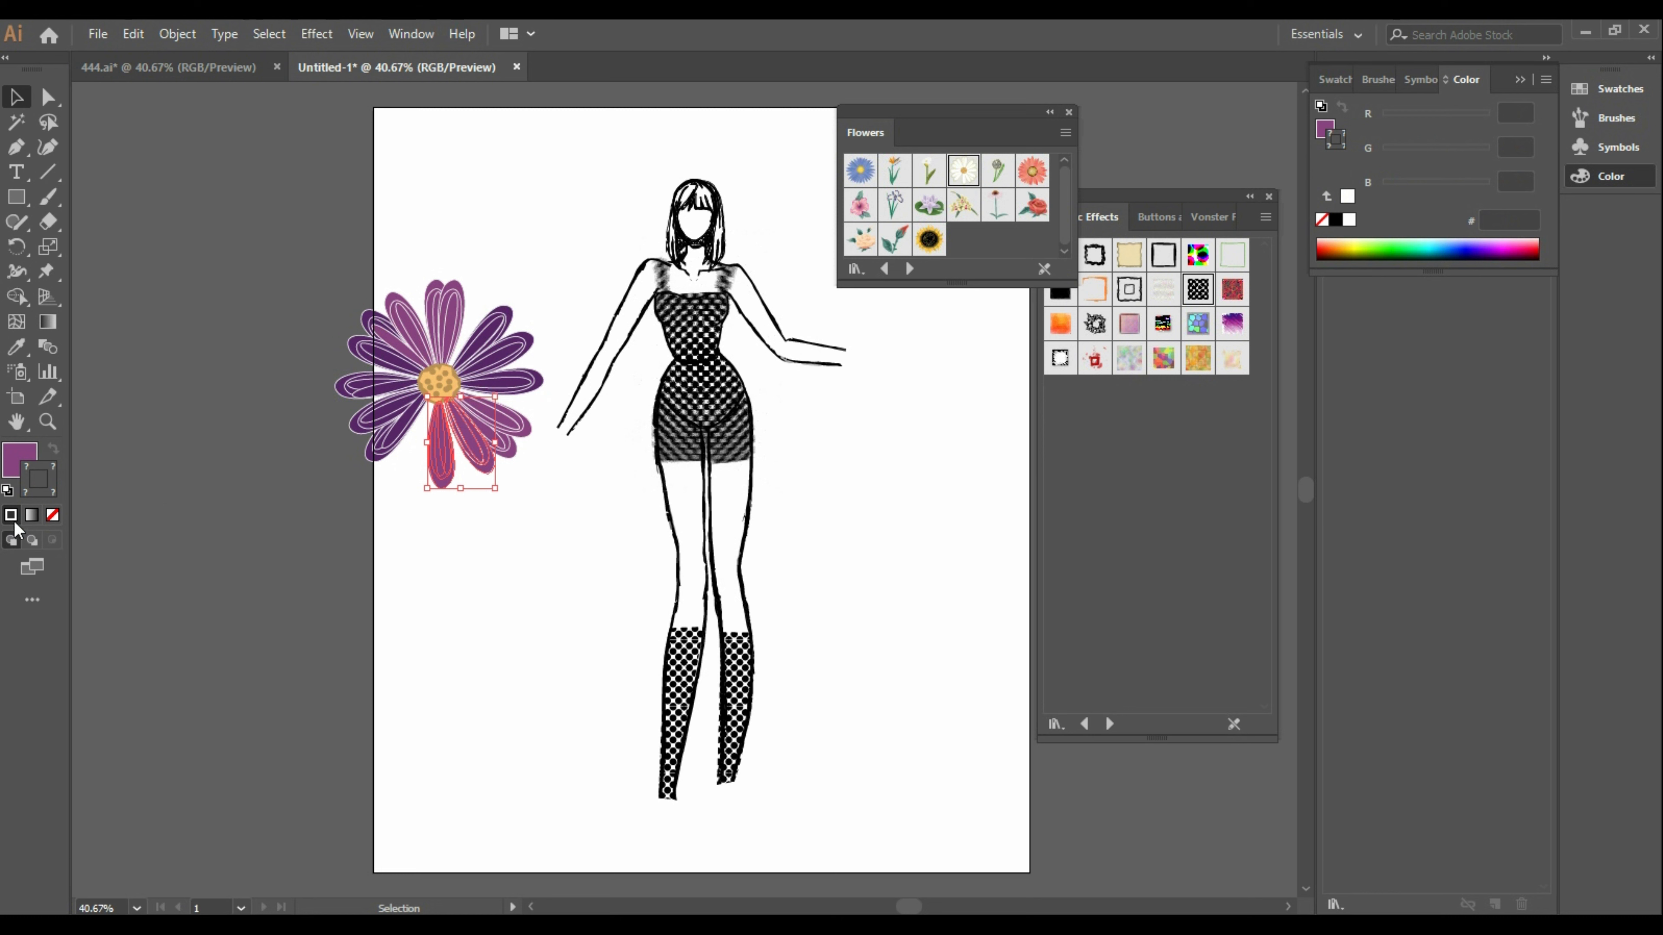
pyautogui.moveTo(503, 575); pyautogui.dragTo(414, 454)
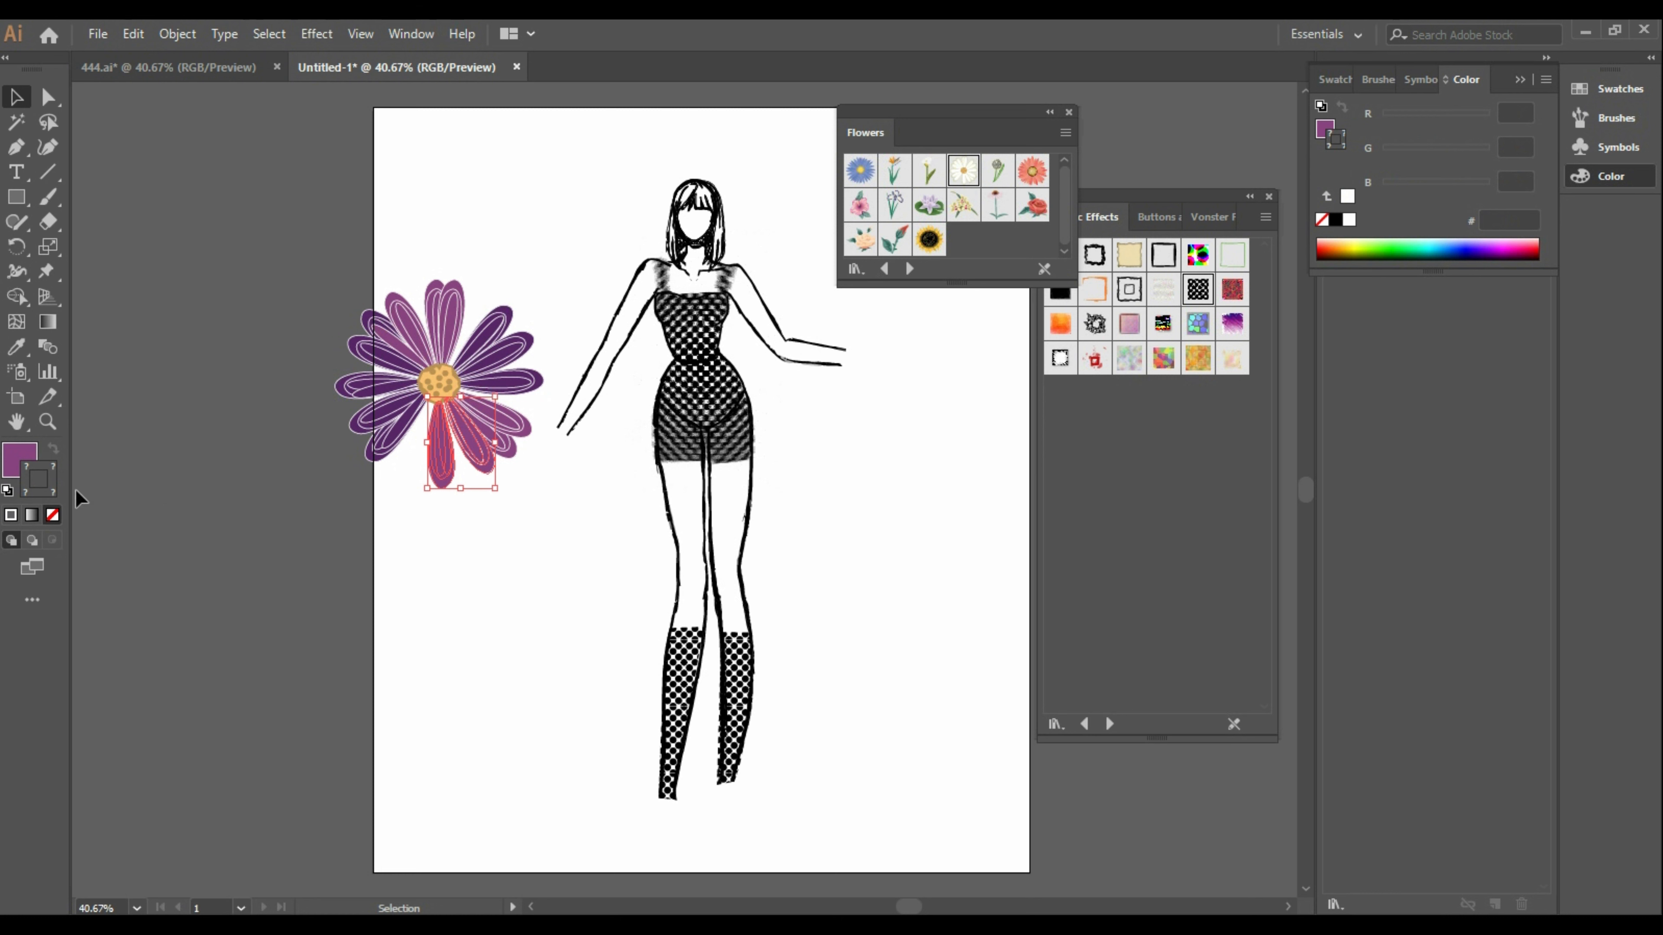
pyautogui.click(11, 515)
pyautogui.click(522, 554)
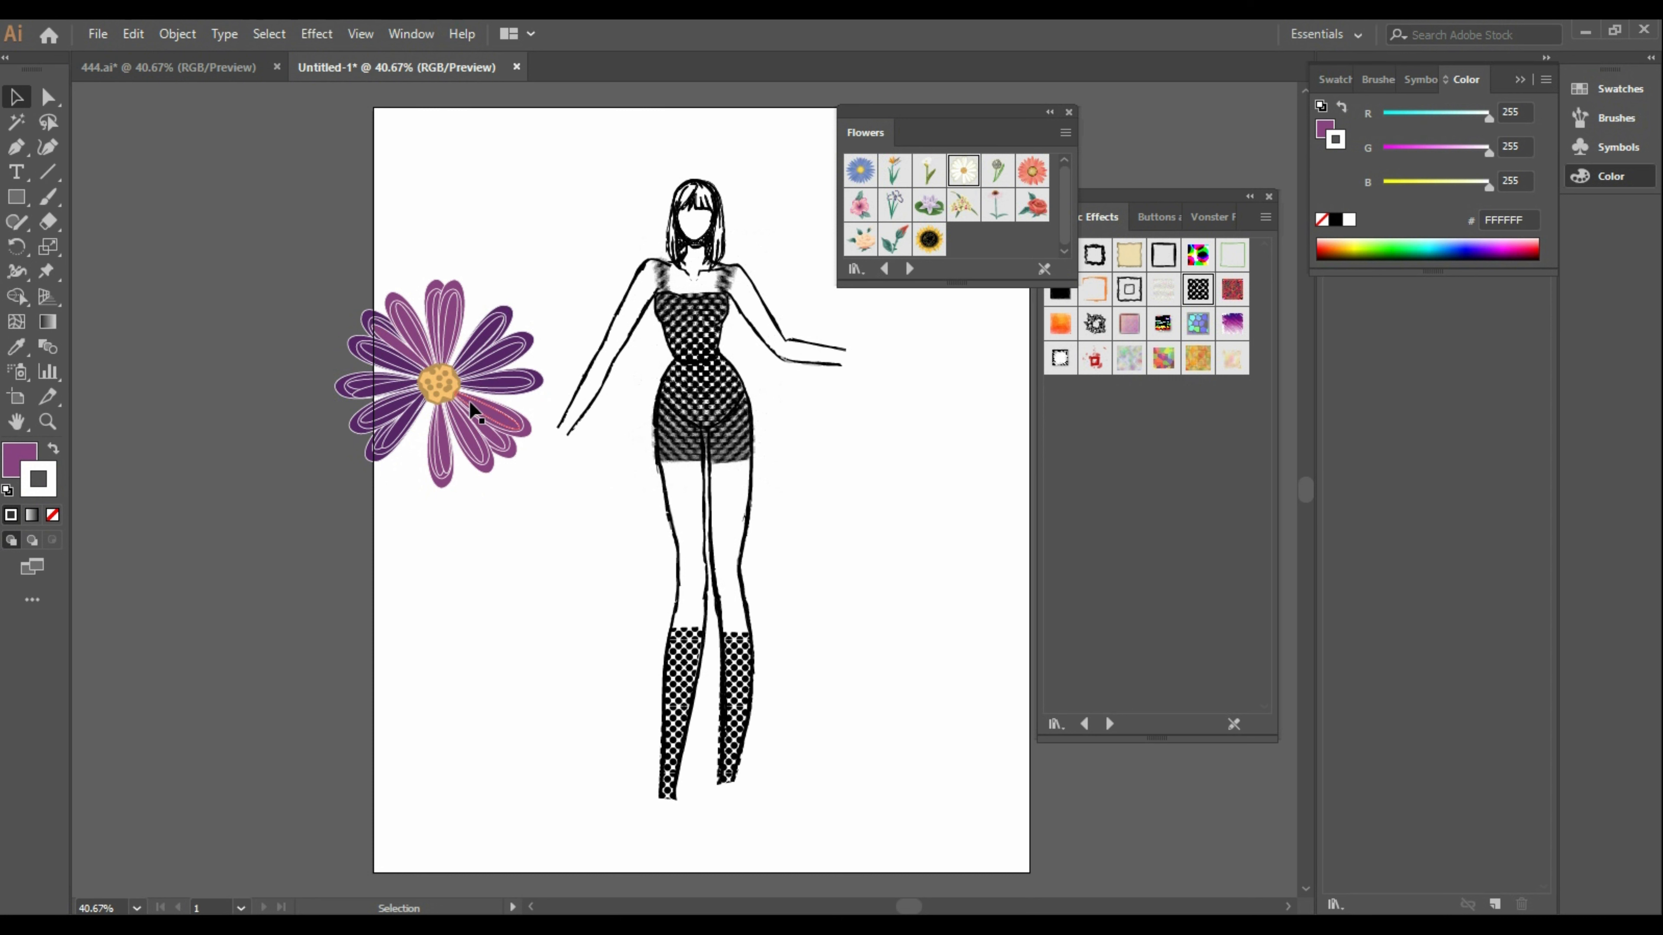
# Give the daisy's round center a white fill and a brown BA9153 stroke by swapping its fill and stroke
pyautogui.click(439, 384)
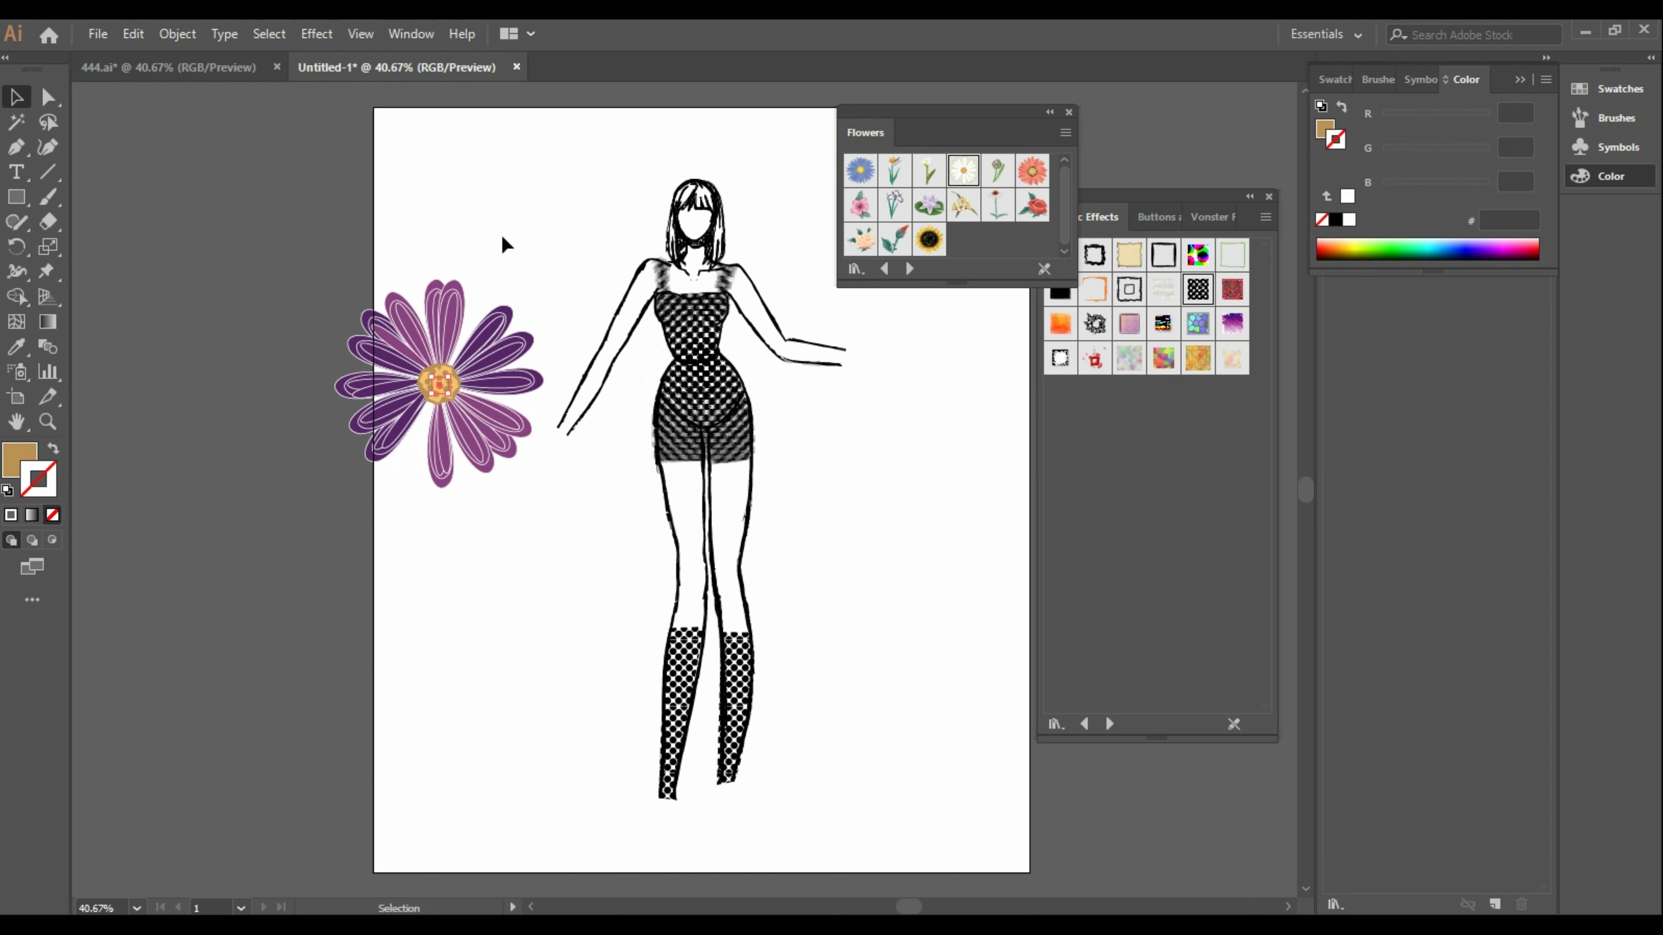
pyautogui.click(457, 382)
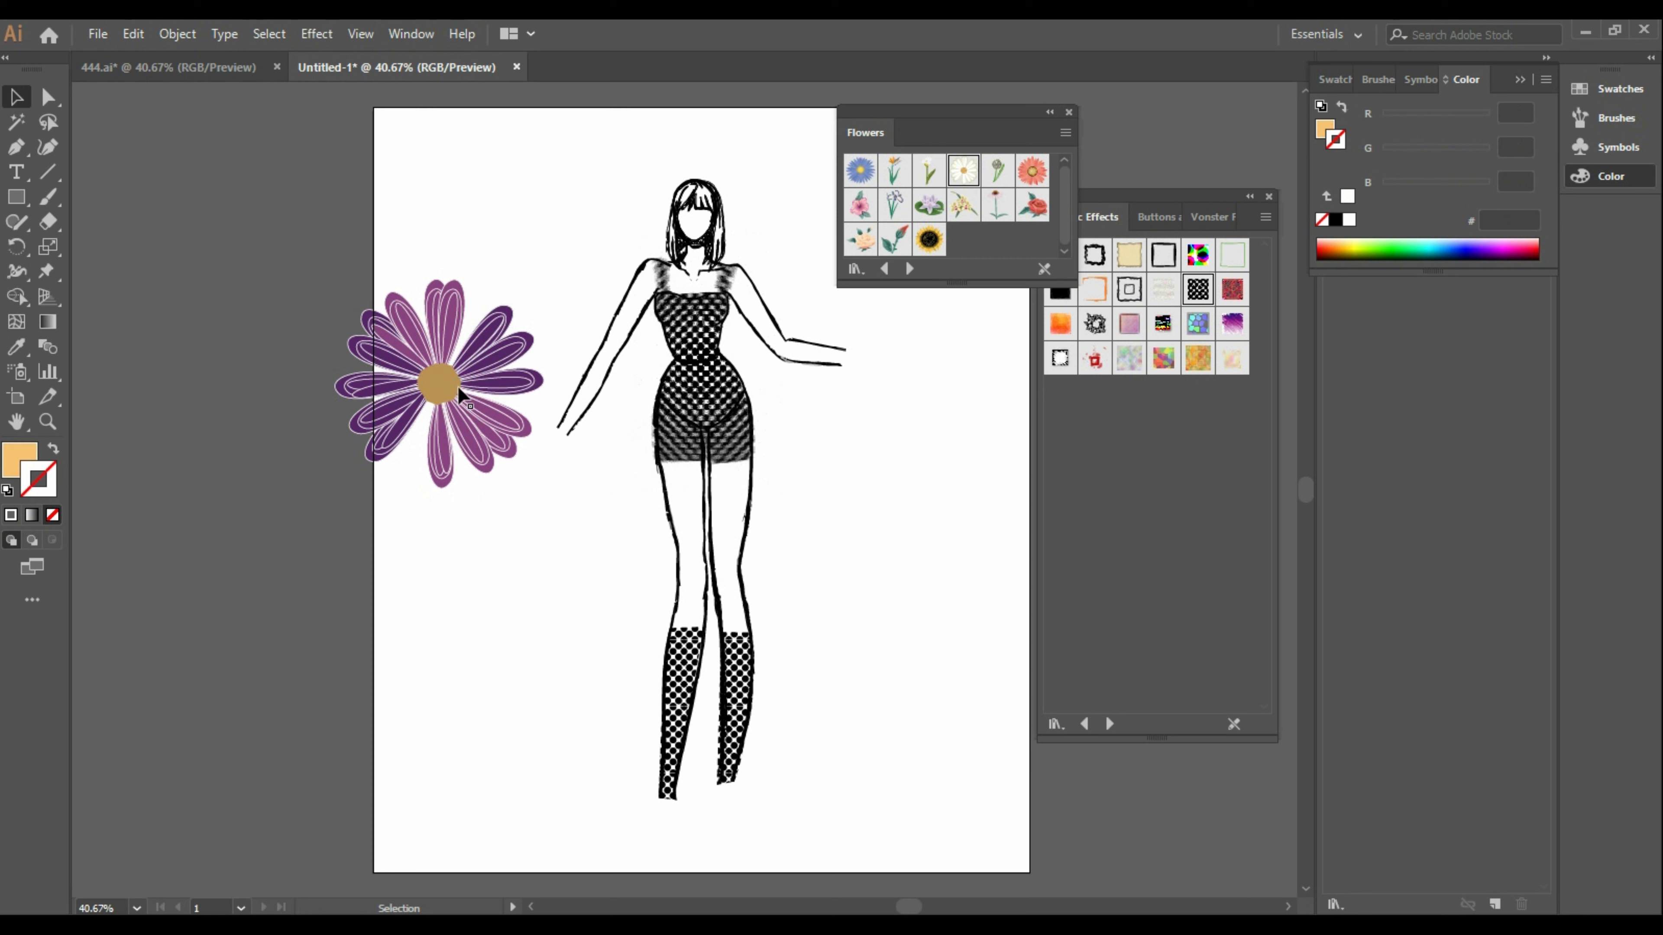
pyautogui.click(443, 384)
pyautogui.click(11, 515)
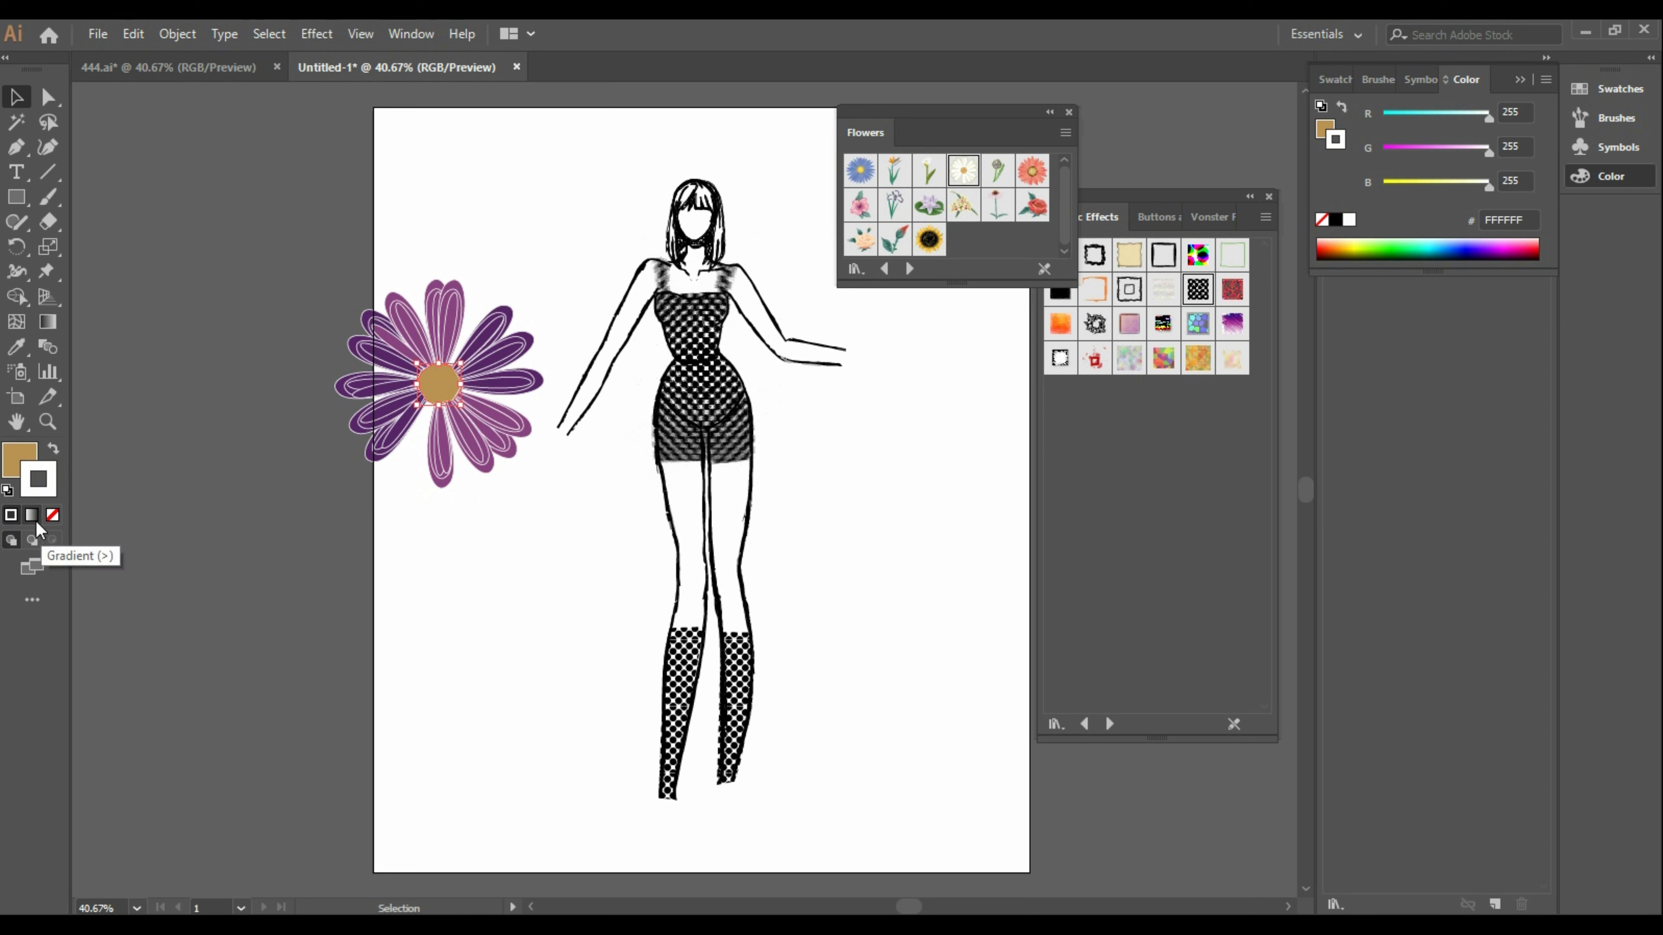
pyautogui.click(52, 452)
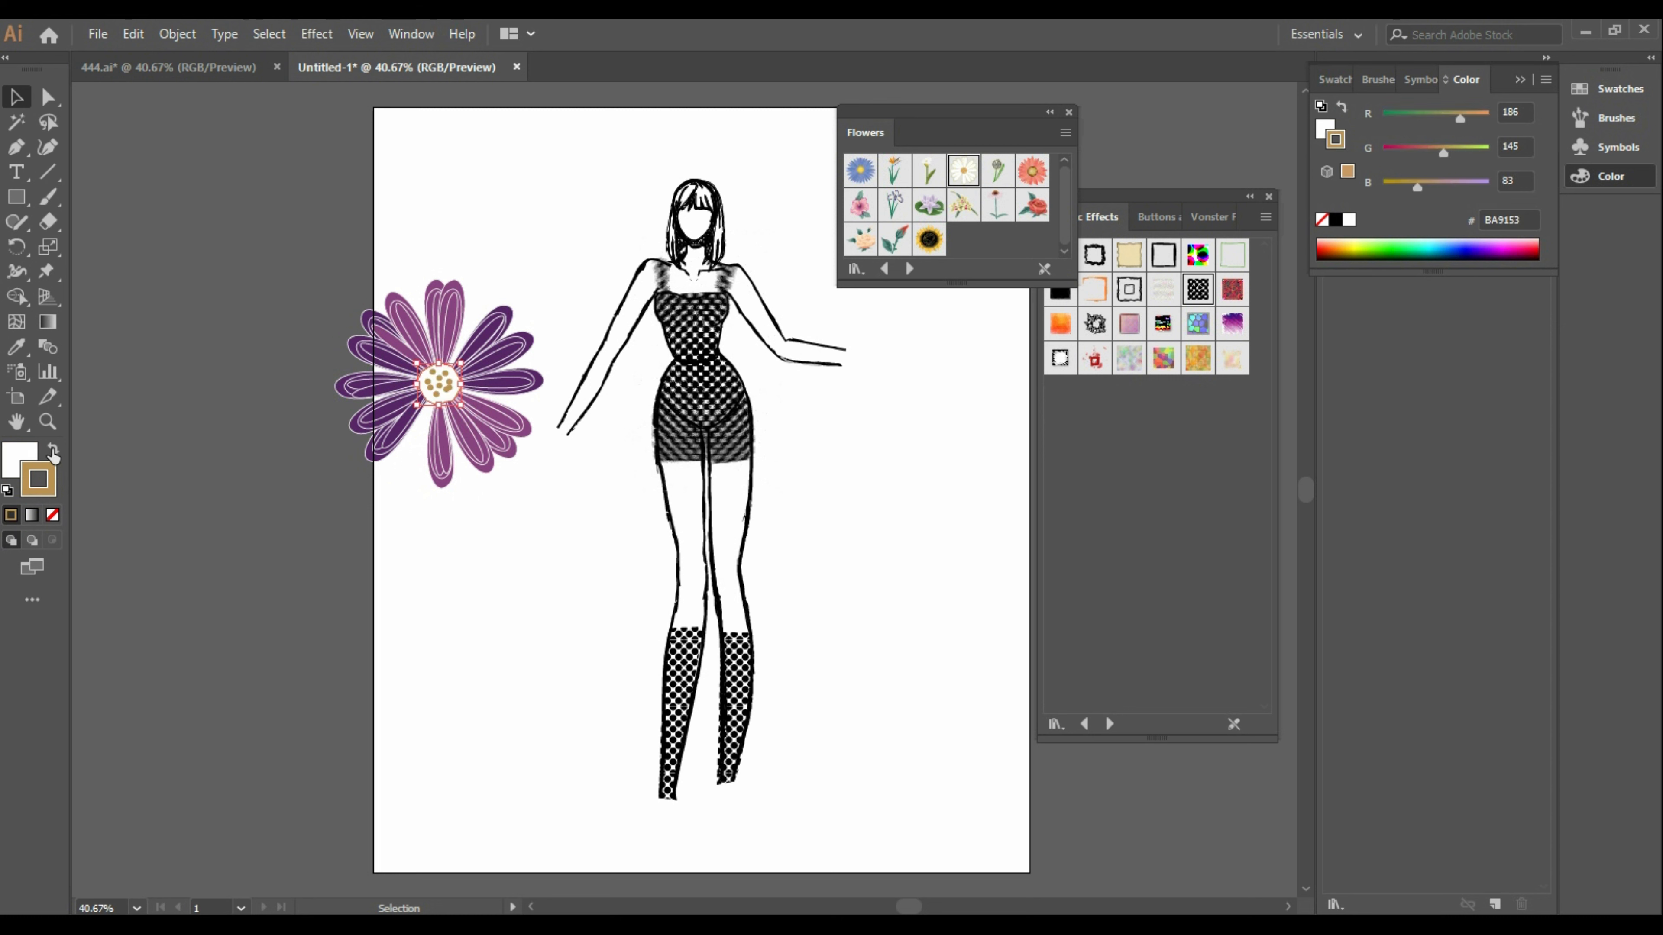
pyautogui.click(476, 475)
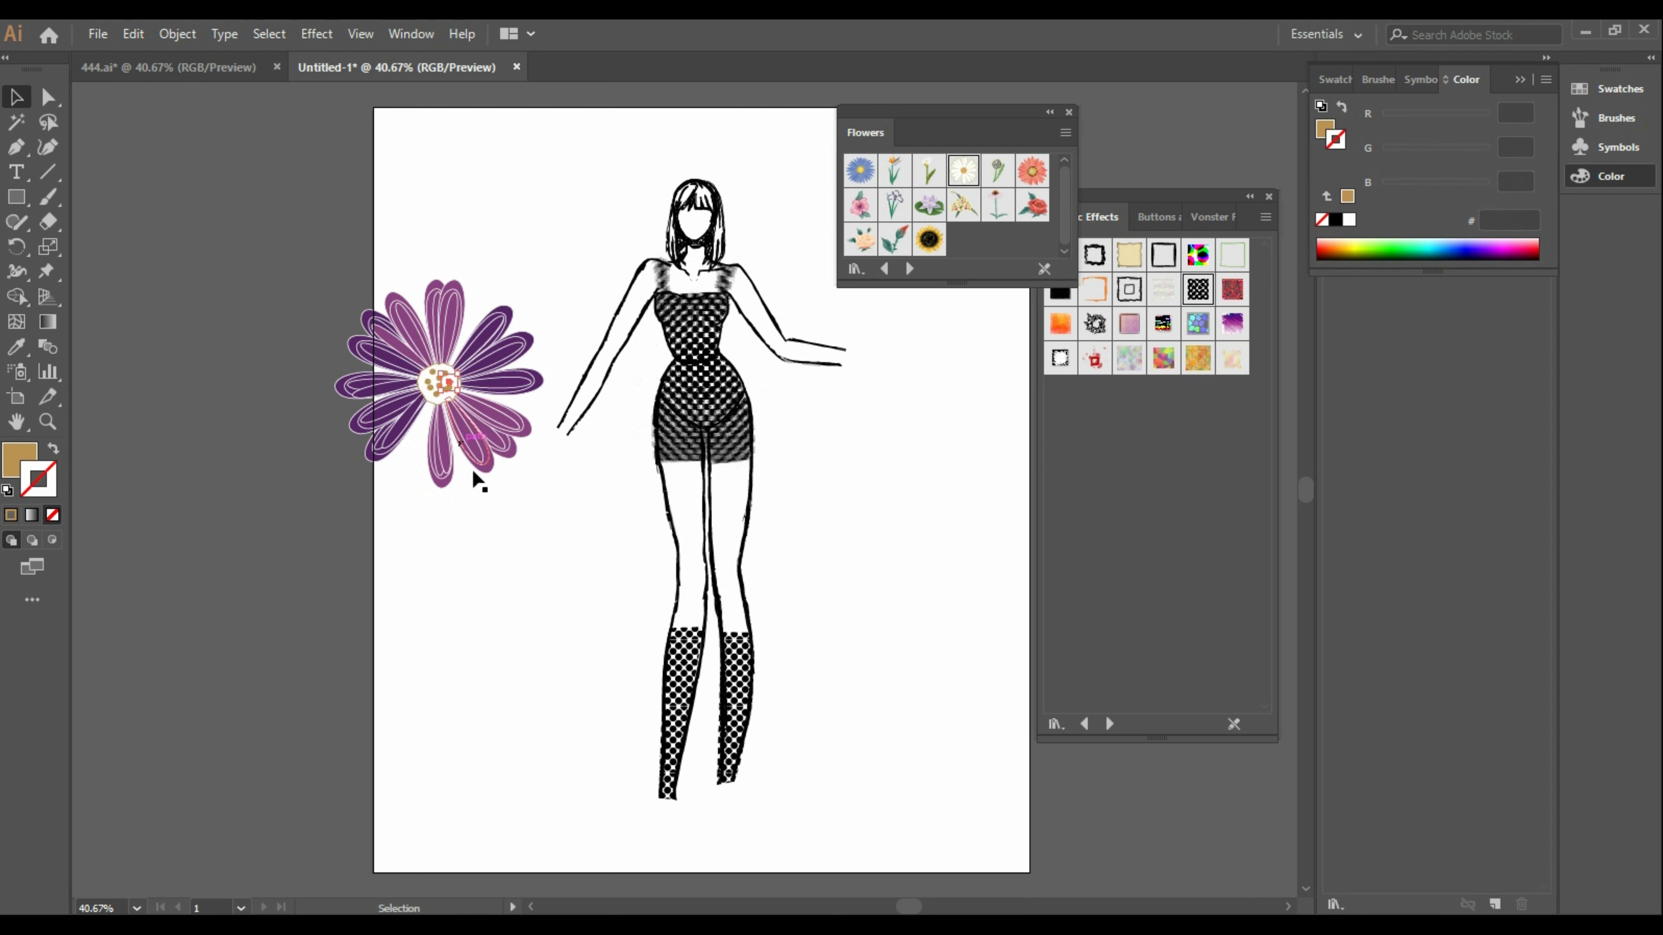
# Select the whole recolored daisy and scale it down to about the width of the figure's head
pyautogui.moveTo(319, 223); pyautogui.dragTo(392, 344)
pyautogui.click(474, 428)
pyautogui.click(346, 289)
pyautogui.rightClick(398, 331)
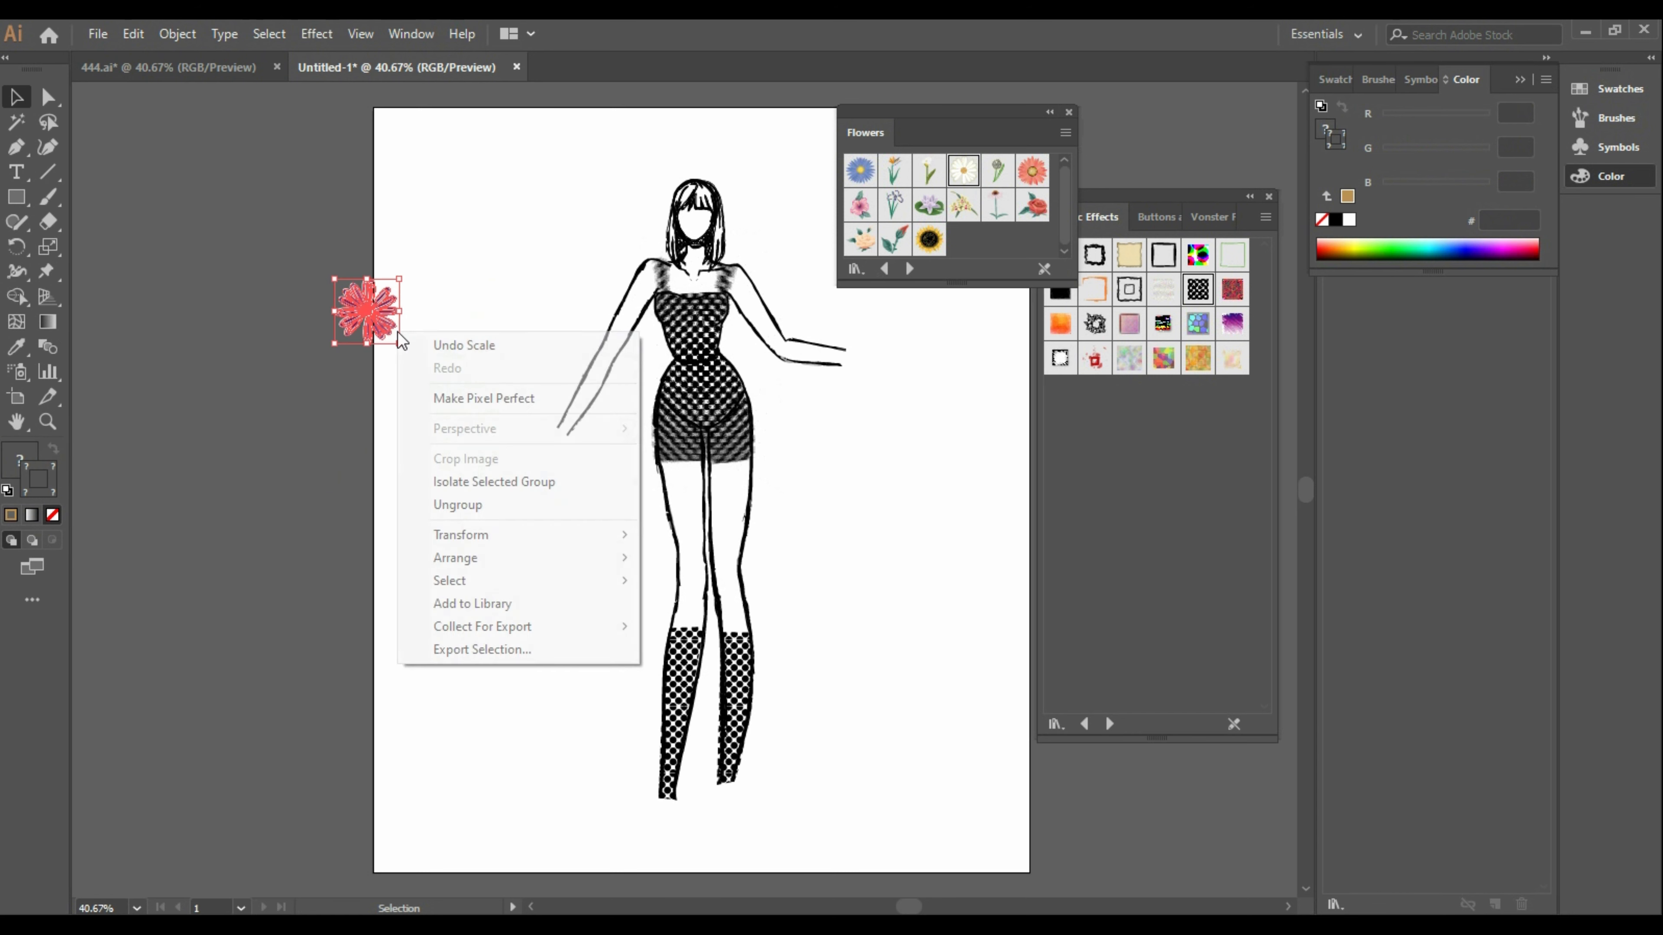
pyautogui.click(457, 263)
pyautogui.moveTo(318, 252); pyautogui.dragTo(440, 408)
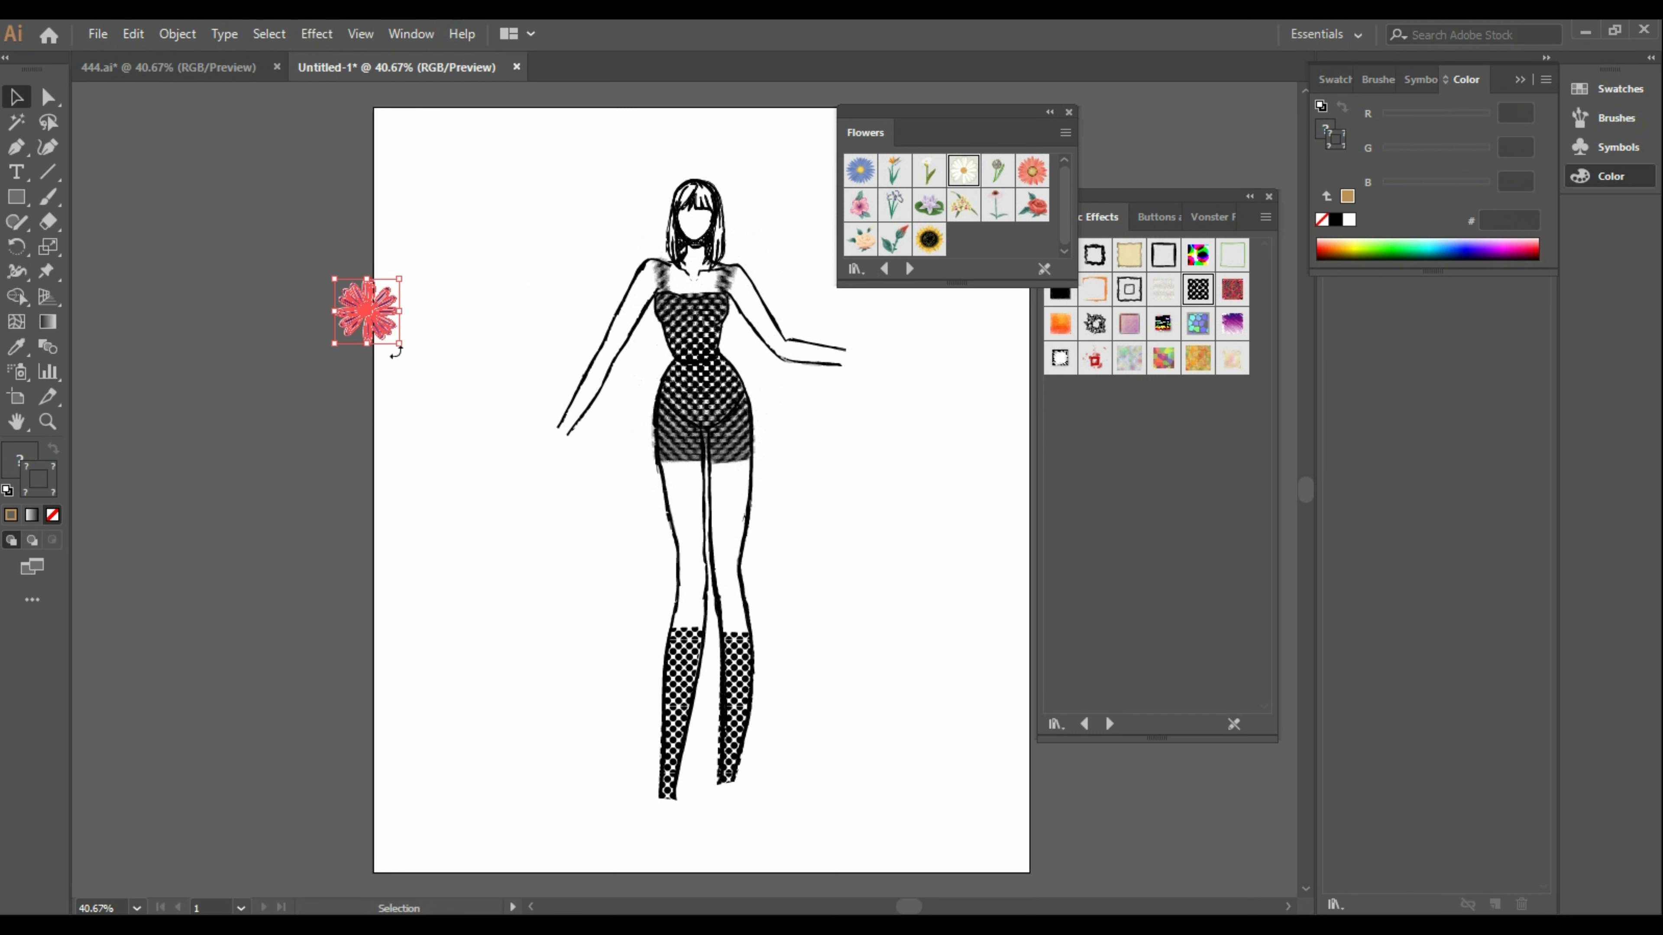
pyautogui.moveTo(399, 342); pyautogui.dragTo(385, 330)
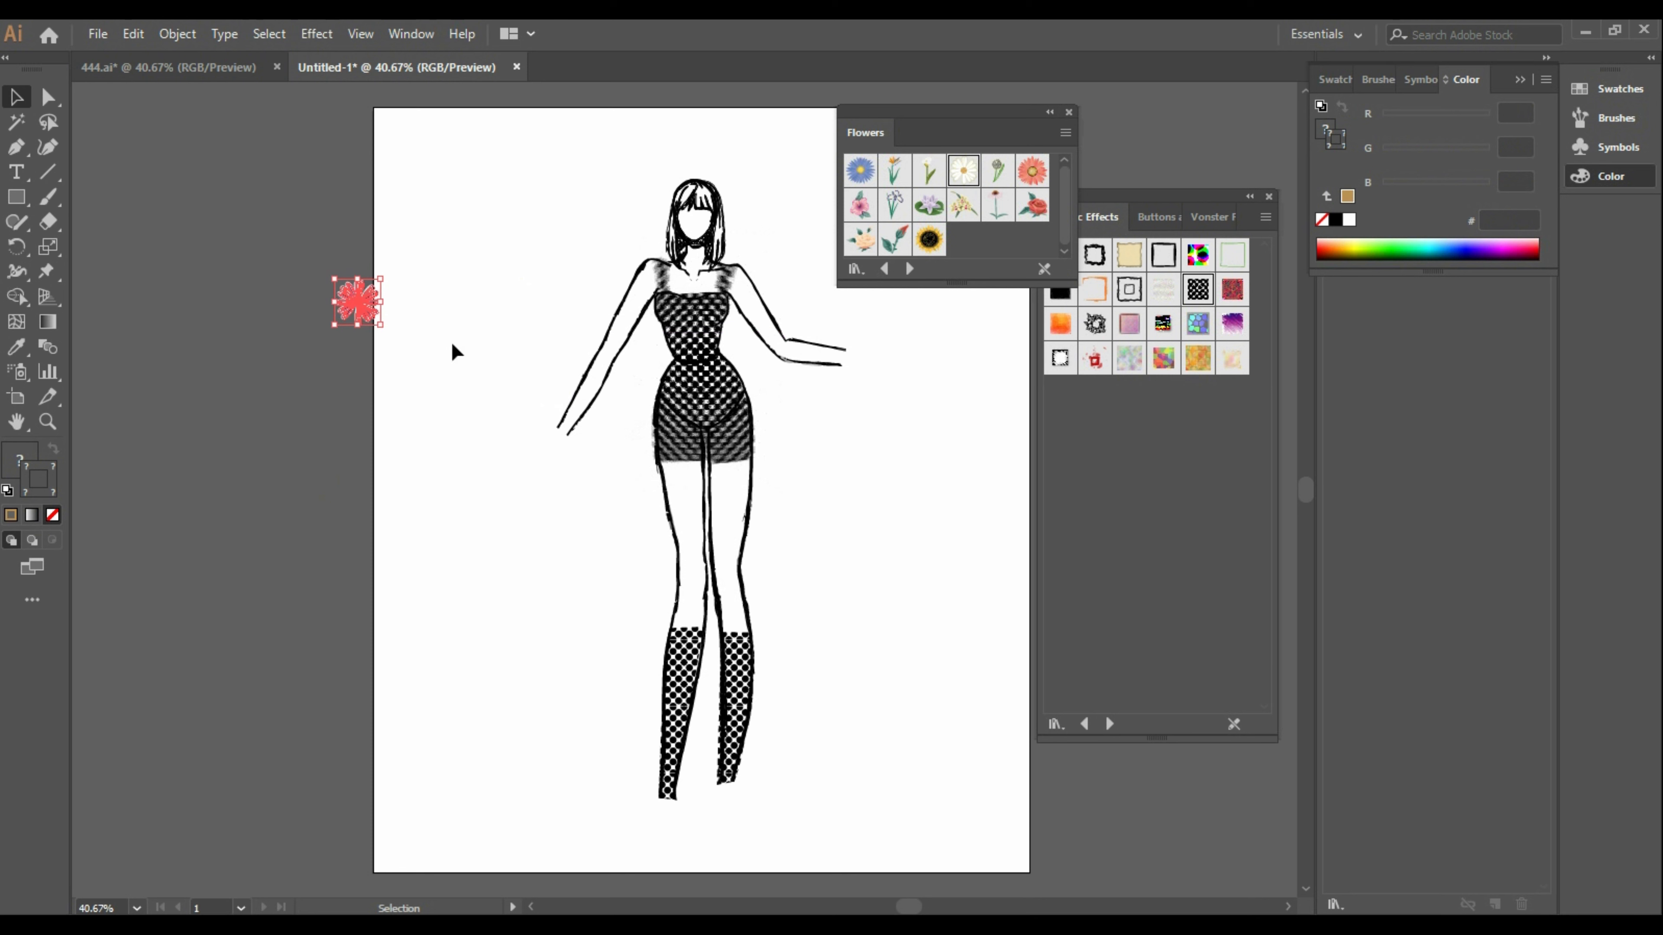
pyautogui.click(354, 354)
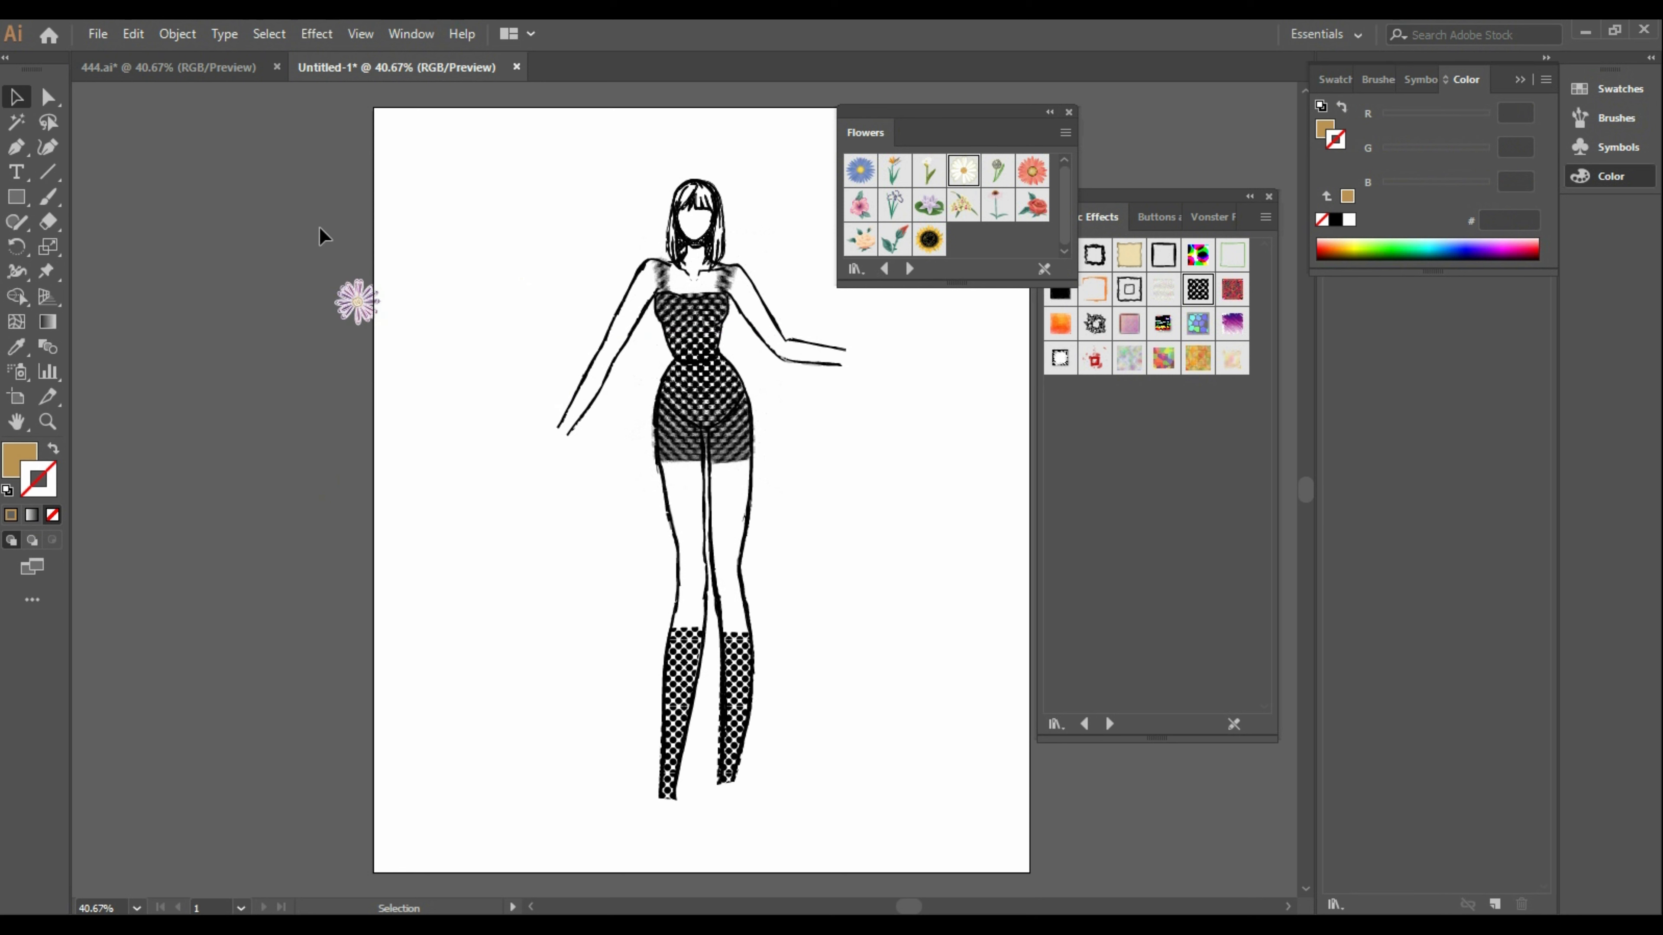
# Place the small daisy on the figure's hair and close the Flowers and Artistic Effects libraries
pyautogui.moveTo(318, 226)
pyautogui.mouseDown()
pyautogui.moveTo(393, 326)
pyautogui.moveTo(720, 190)
pyautogui.moveTo(805, 175)
pyautogui.mouseUp()
pyautogui.click(934, 465)
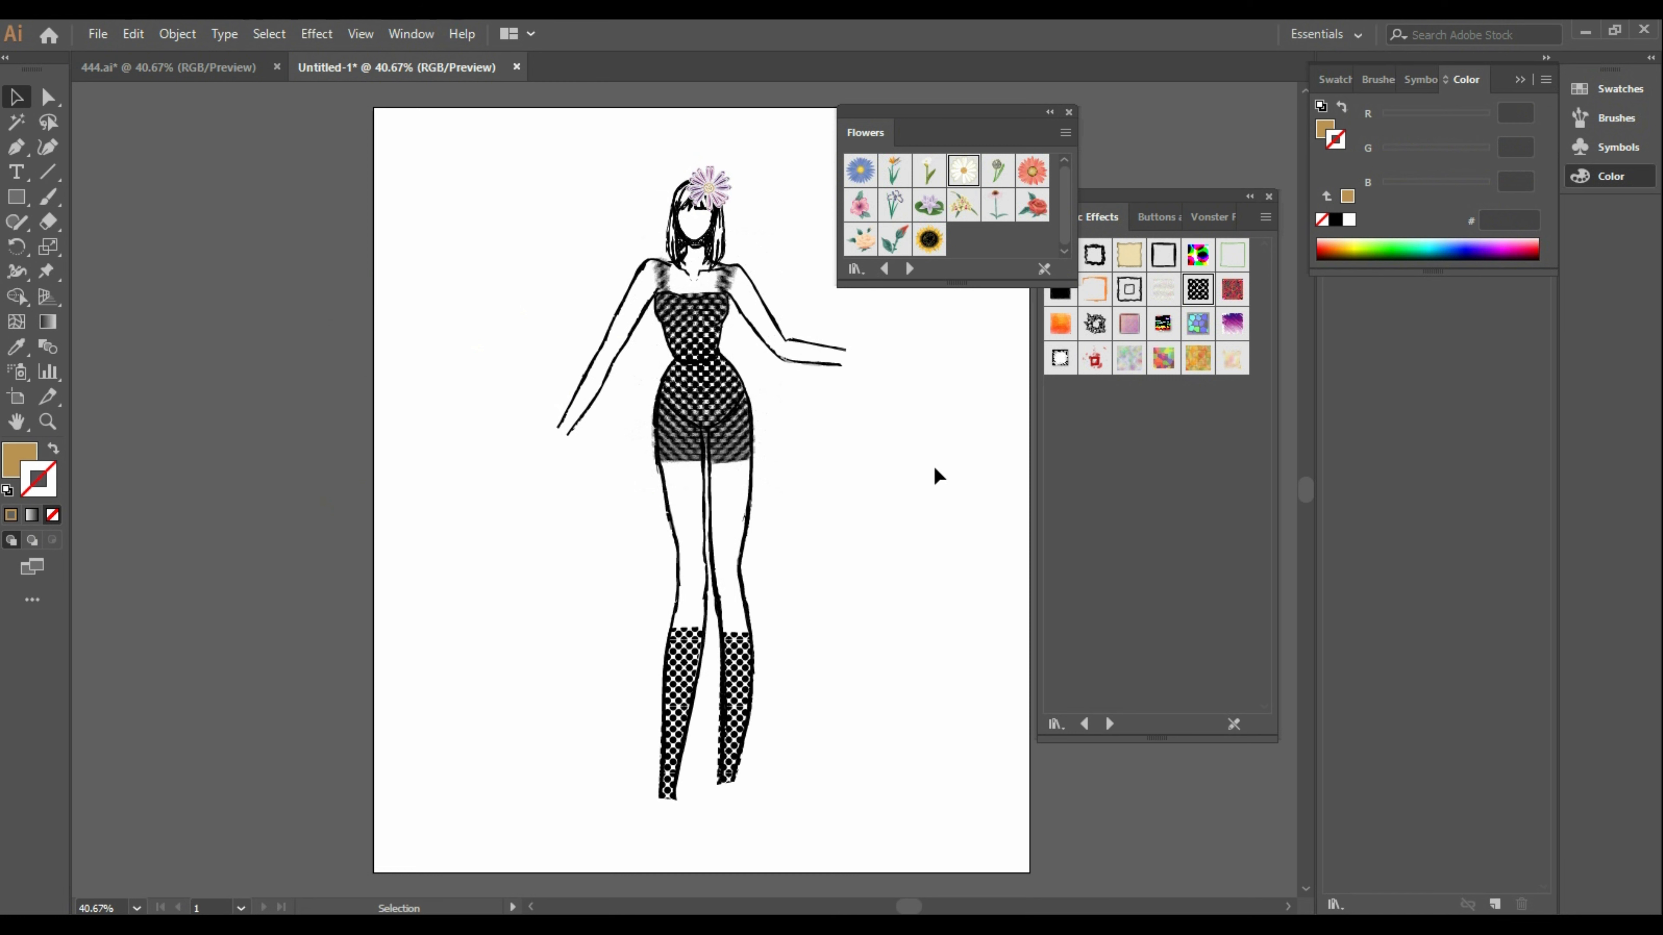
pyautogui.click(1069, 113)
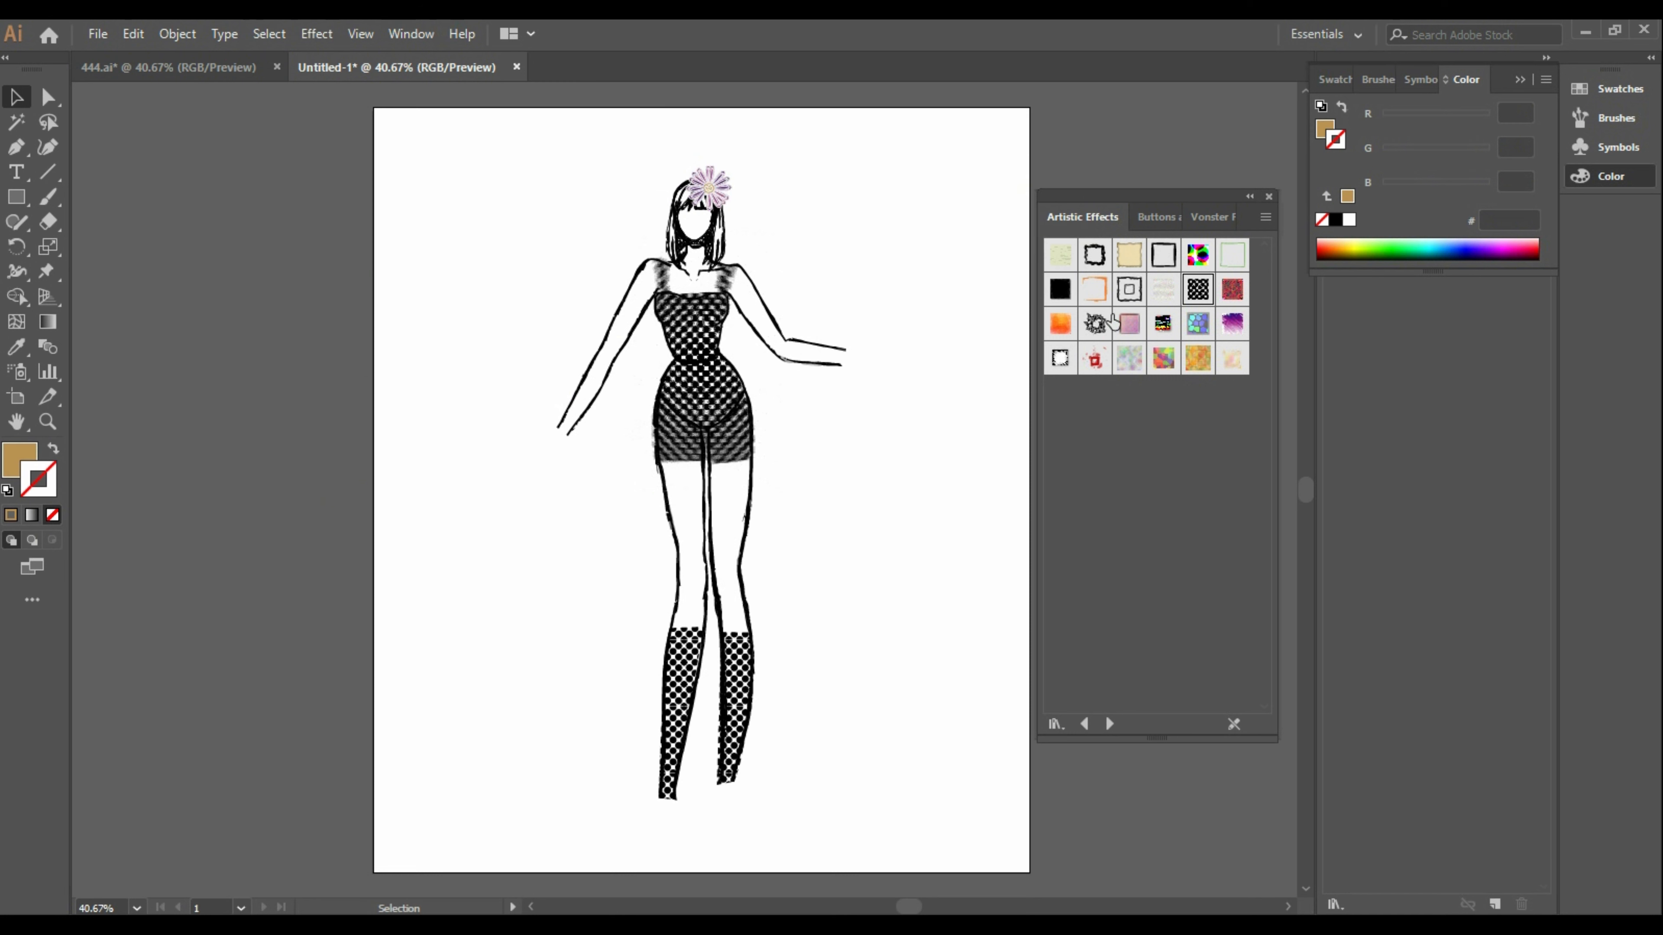
pyautogui.click(1268, 195)
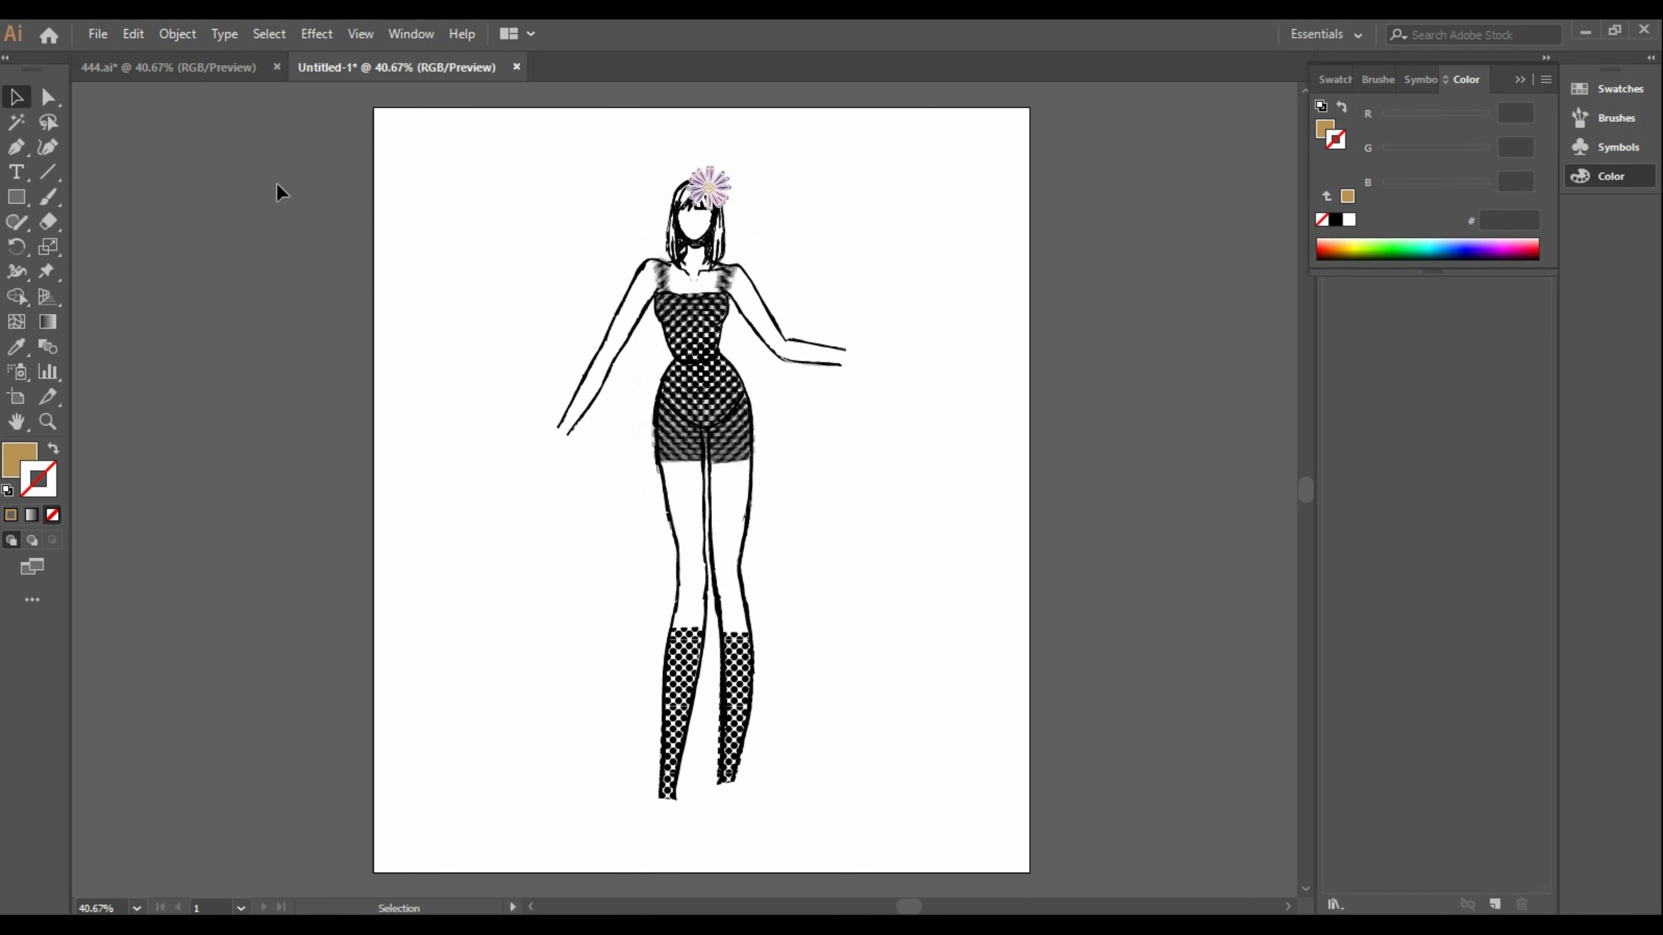
# Draw a brown rectangle with no stroke covering the whole artboard
pyautogui.moveTo(457, 130); pyautogui.dragTo(884, 806)
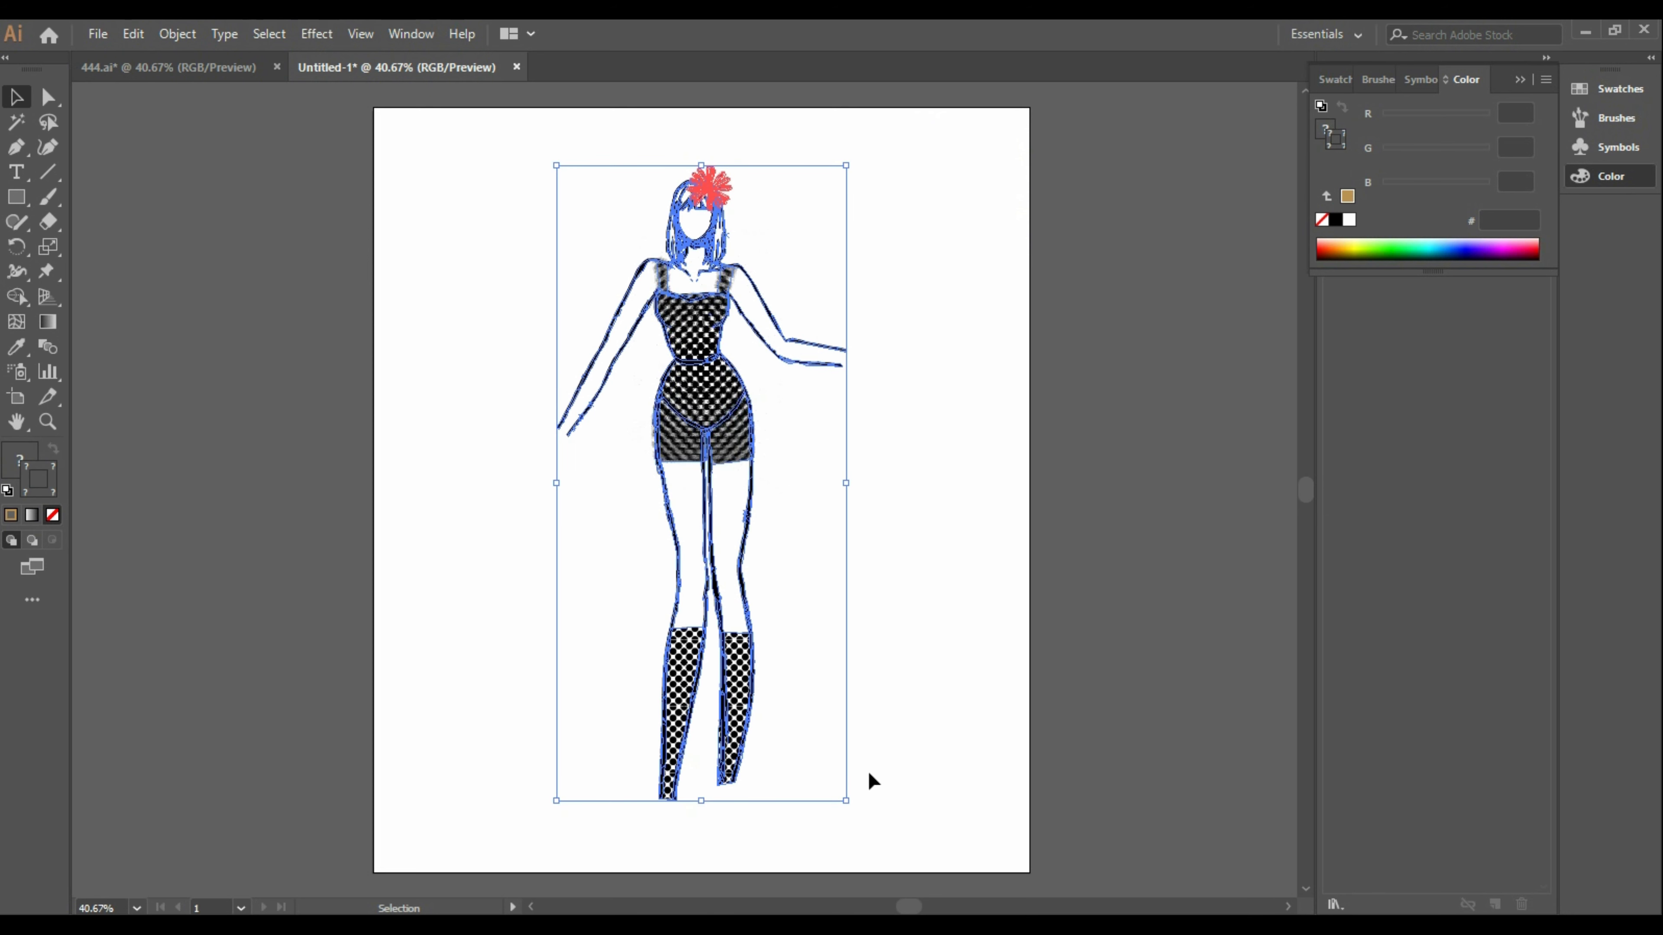
pyautogui.click(926, 661)
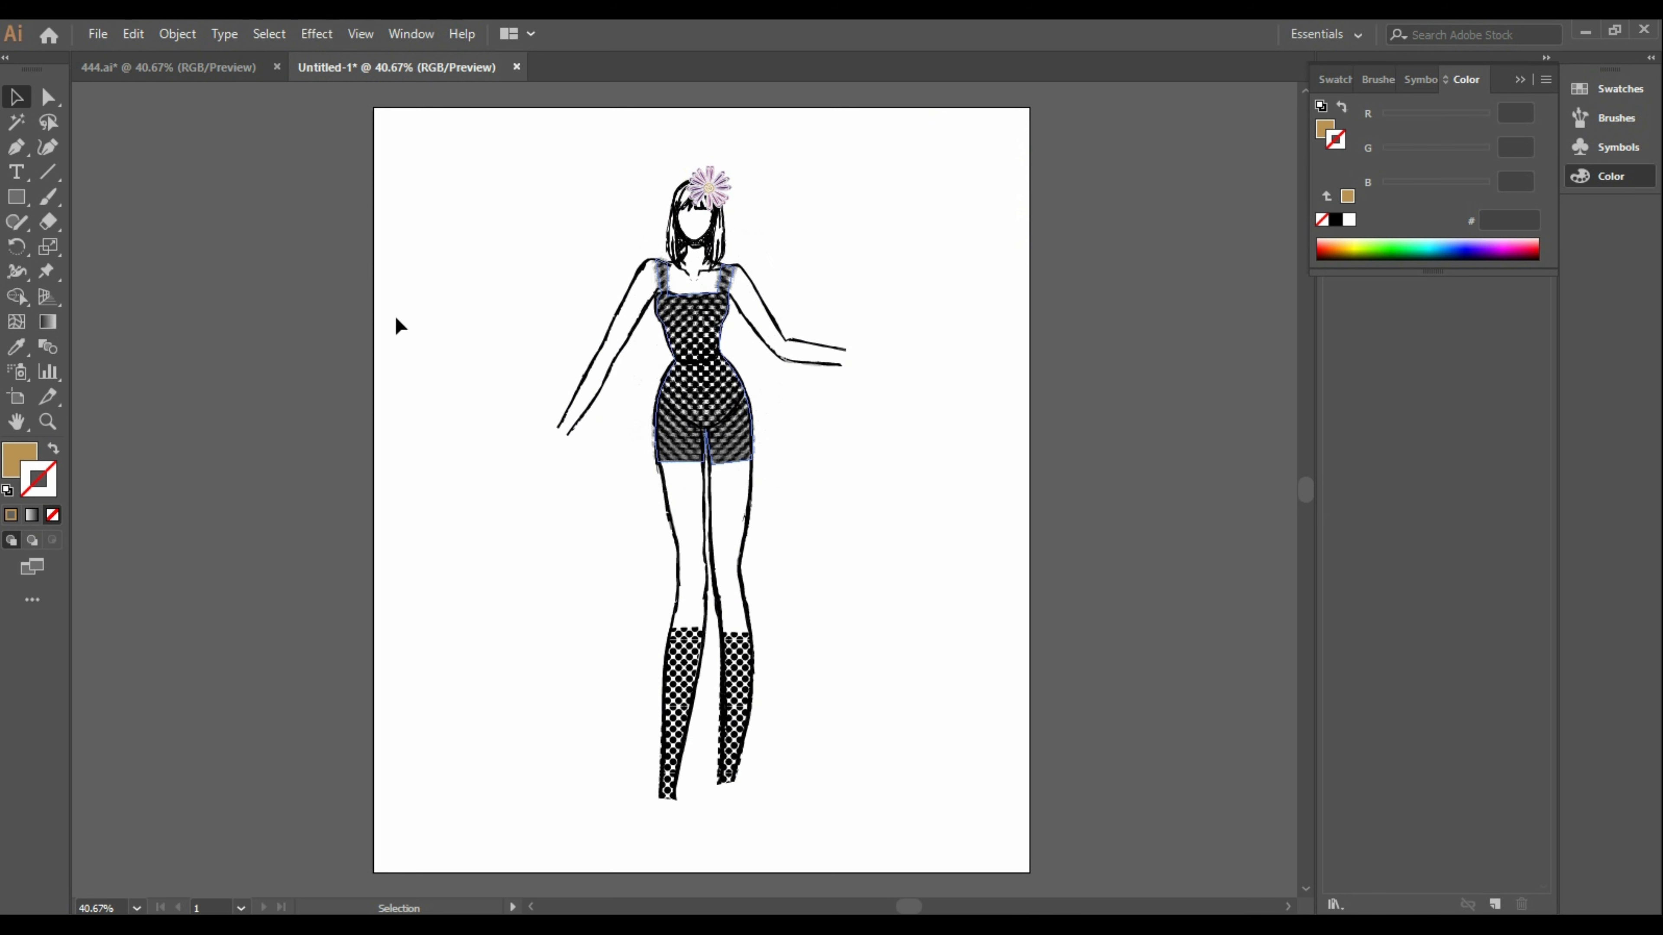
pyautogui.click(25, 198)
pyautogui.moveTo(370, 108); pyautogui.dragTo(1030, 874)
pyautogui.click(18, 101)
# Send the brown rectangle to the back and move it about 283 mm left, clear of the figure
pyautogui.rightClick(584, 281)
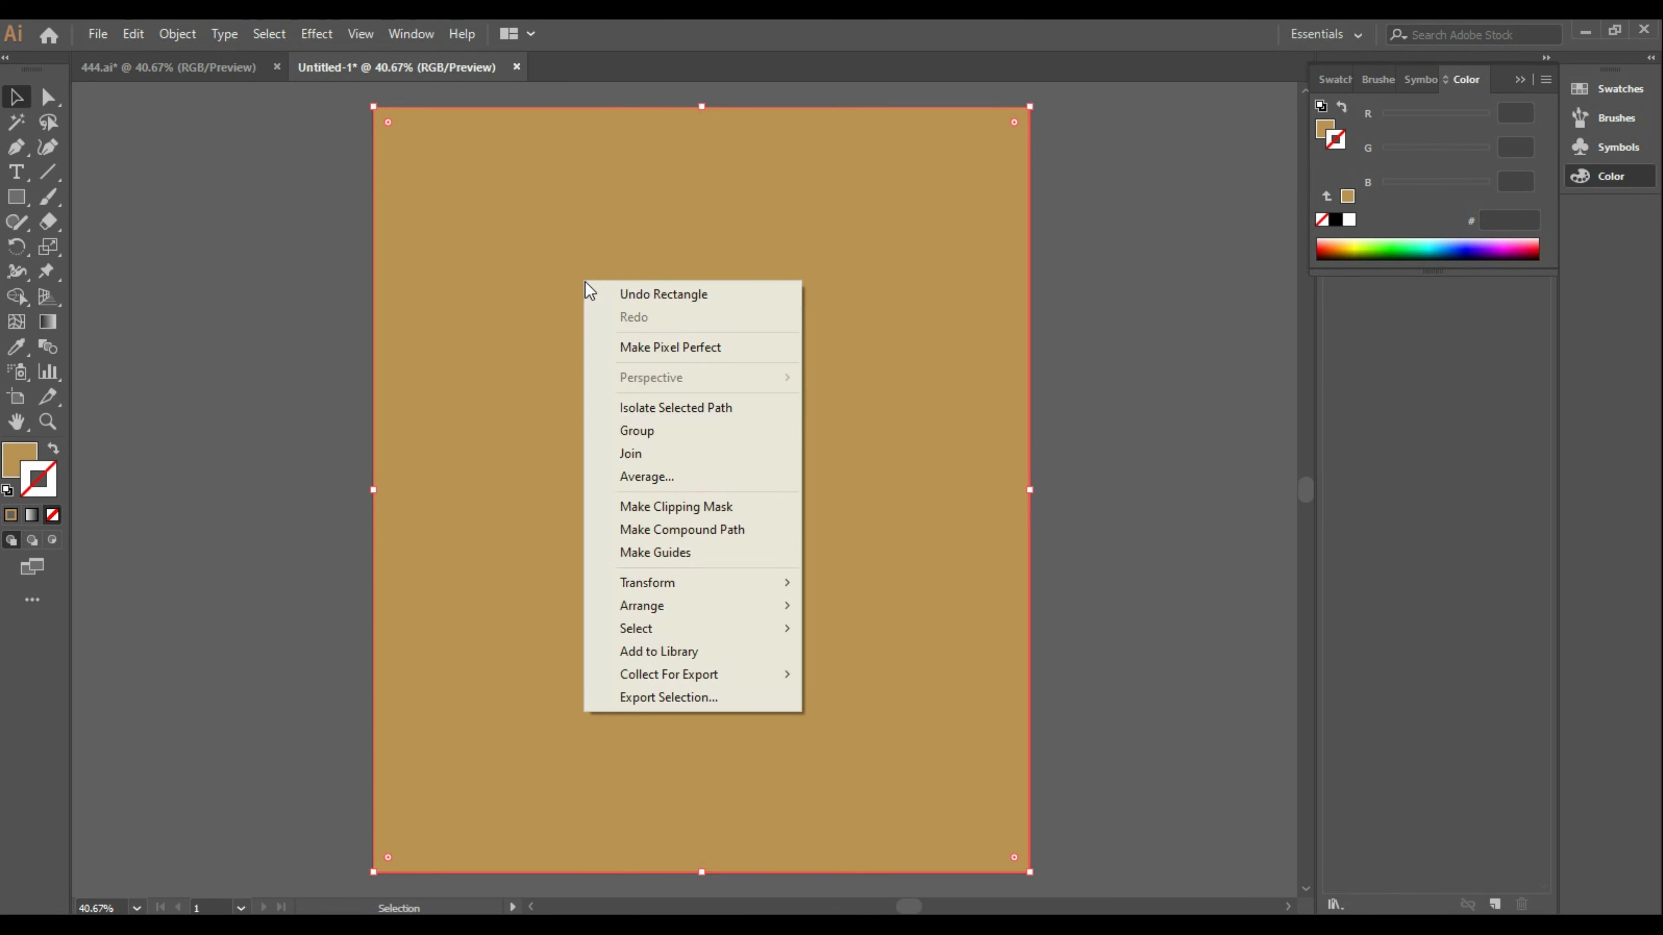
pyautogui.moveTo(738, 605)
pyautogui.click(912, 681)
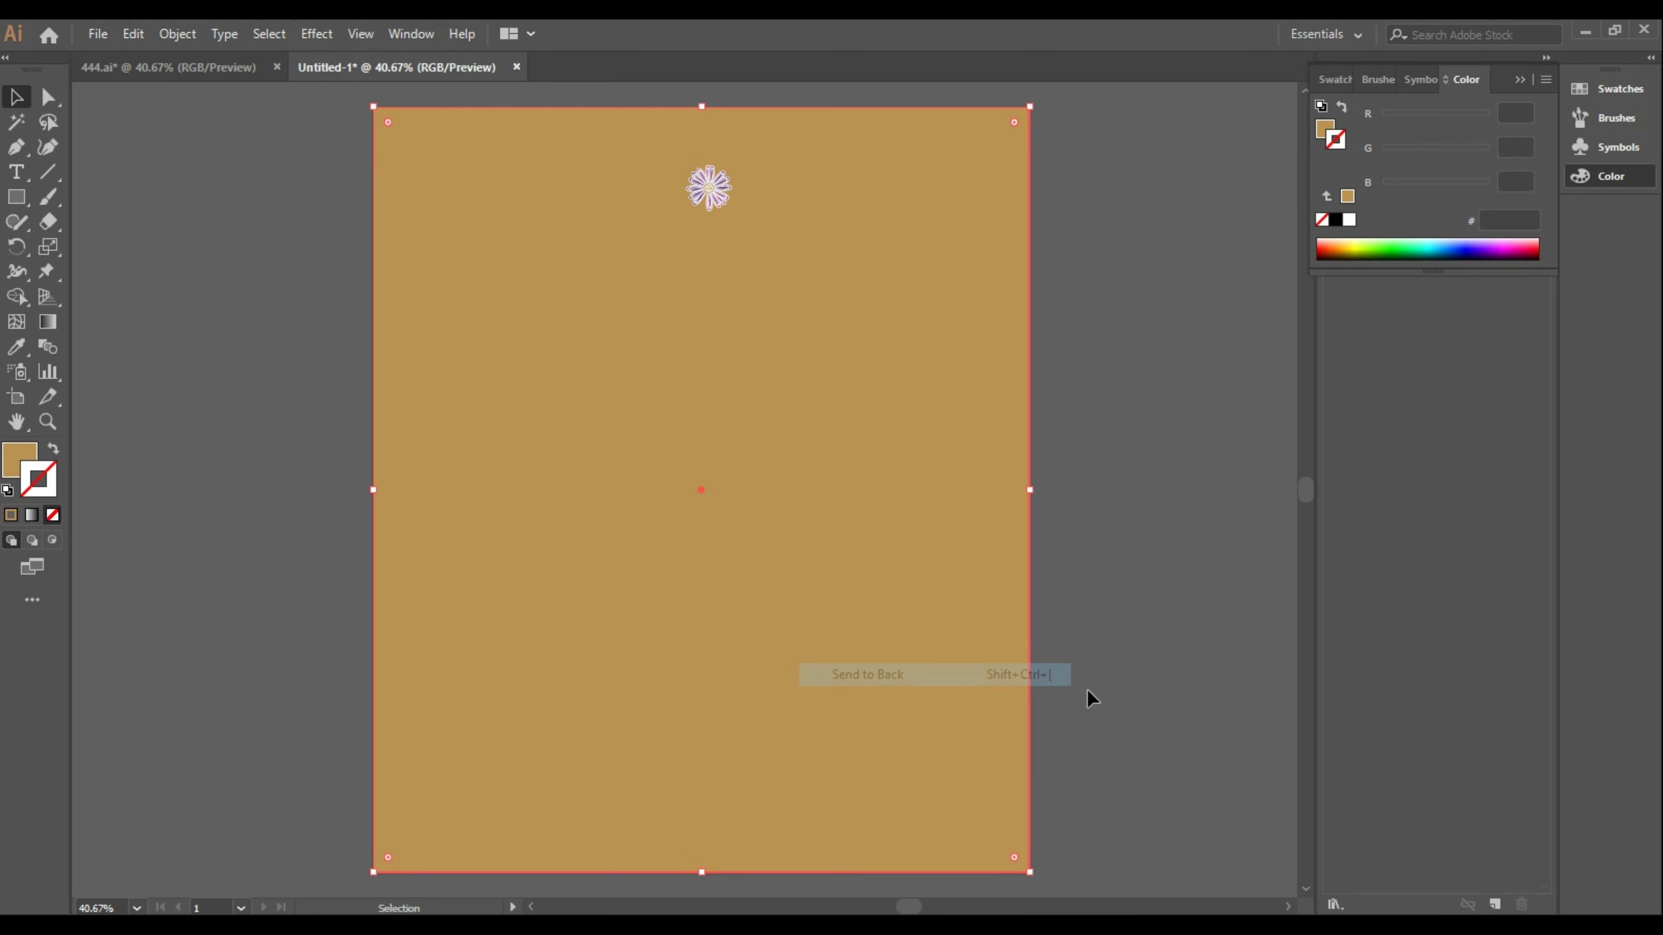
pyautogui.click(1108, 683)
pyautogui.click(921, 634)
pyautogui.moveTo(912, 641); pyautogui.dragTo(294, 572)
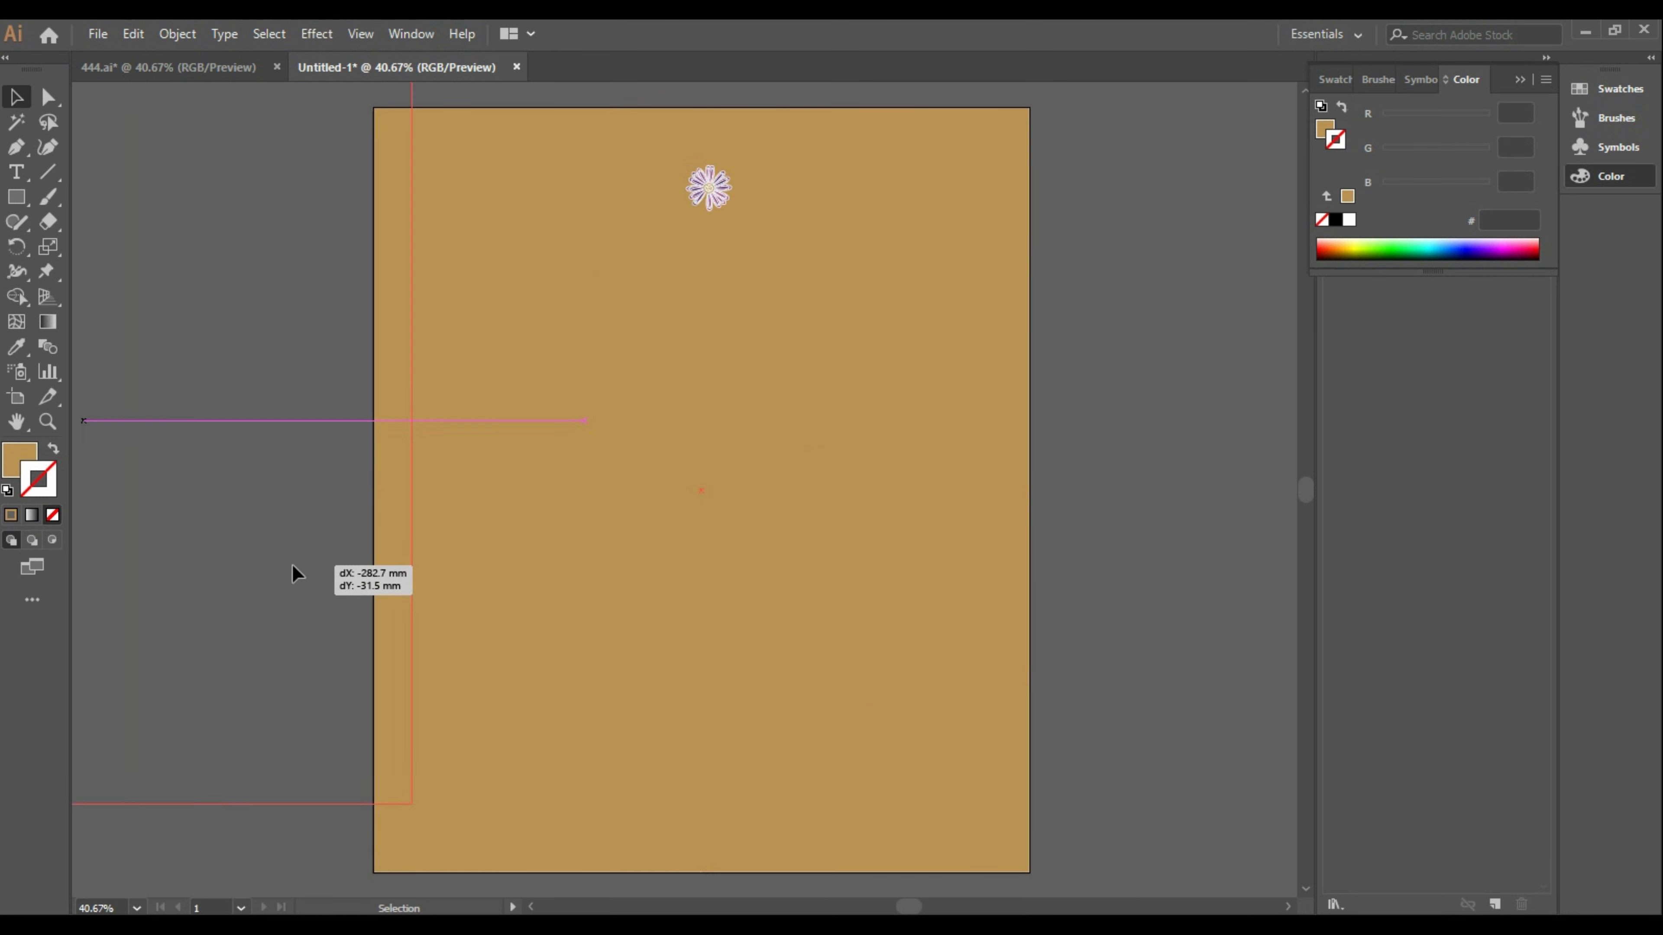
# Group the dotted romper with both dotted boots
pyautogui.click(706, 362)
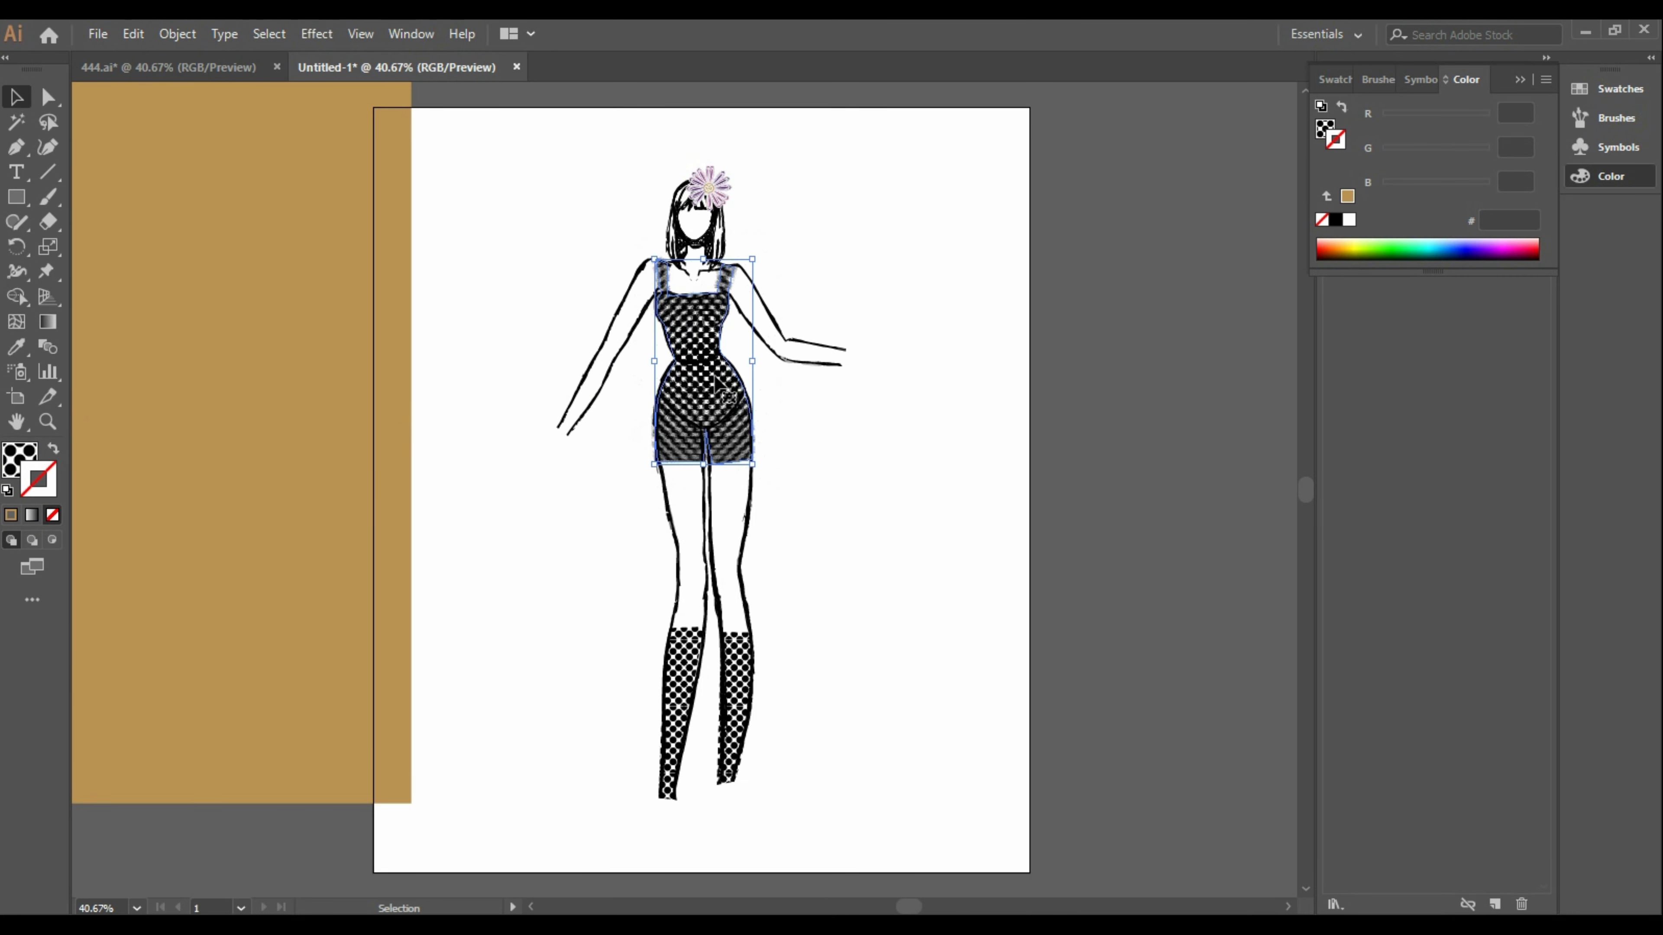
pyautogui.keyDown('shift'); pyautogui.click(727, 666); pyautogui.keyUp('shift')
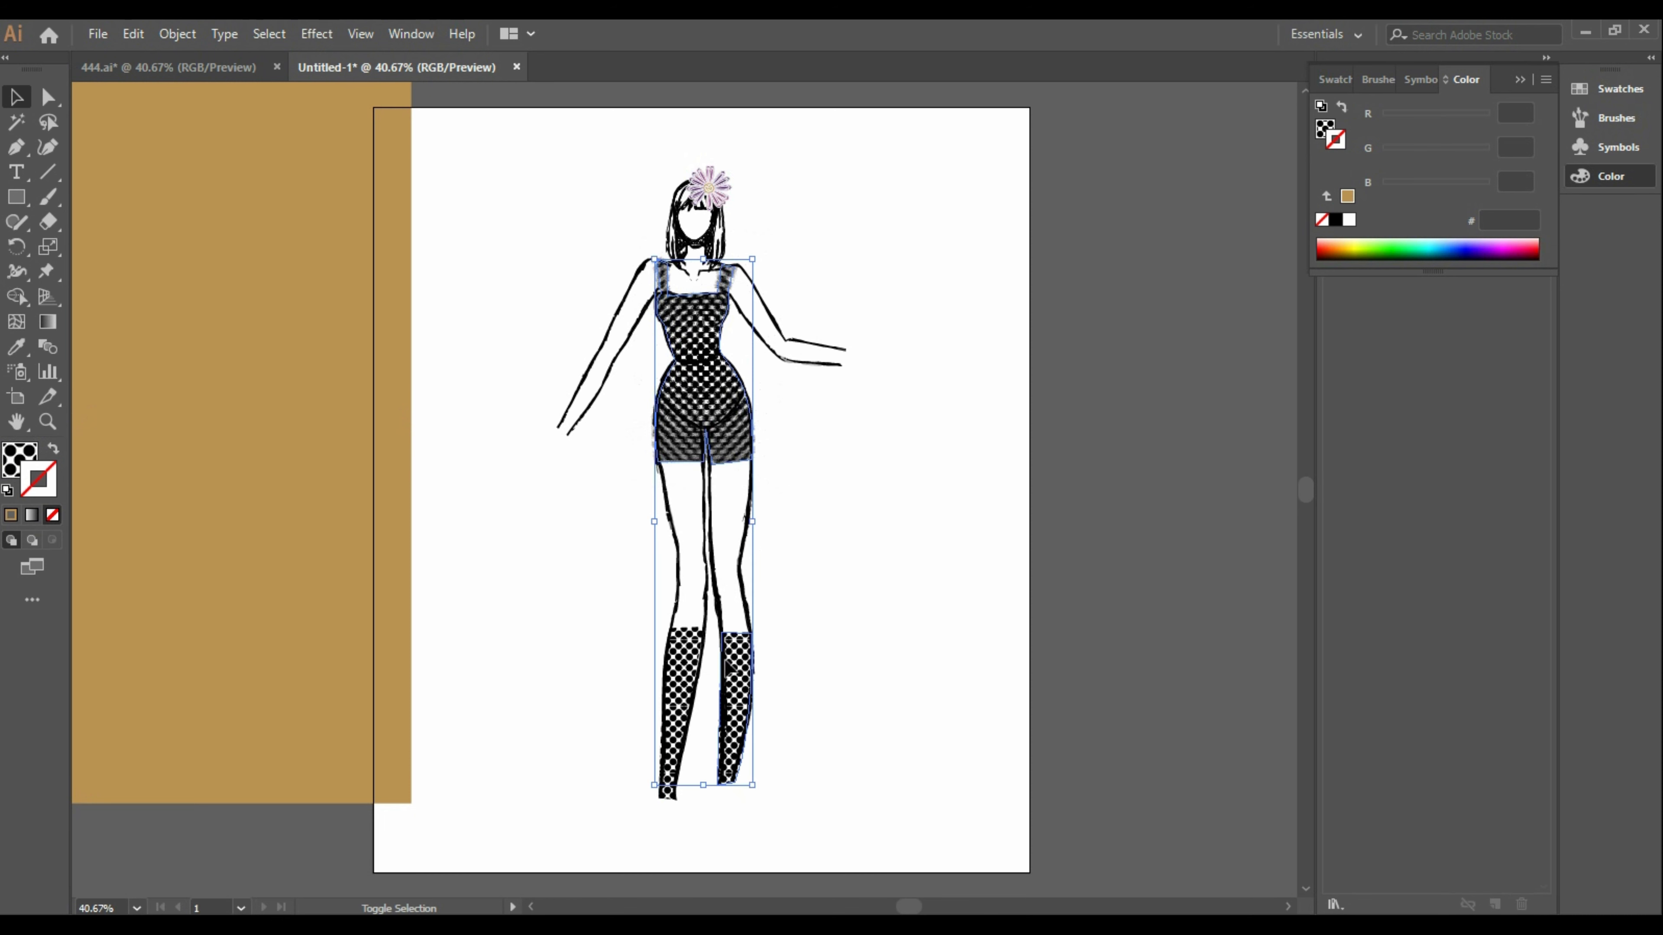
pyautogui.keyDown('shift'); pyautogui.click(682, 667); pyautogui.keyUp('shift')
pyautogui.rightClick(682, 669)
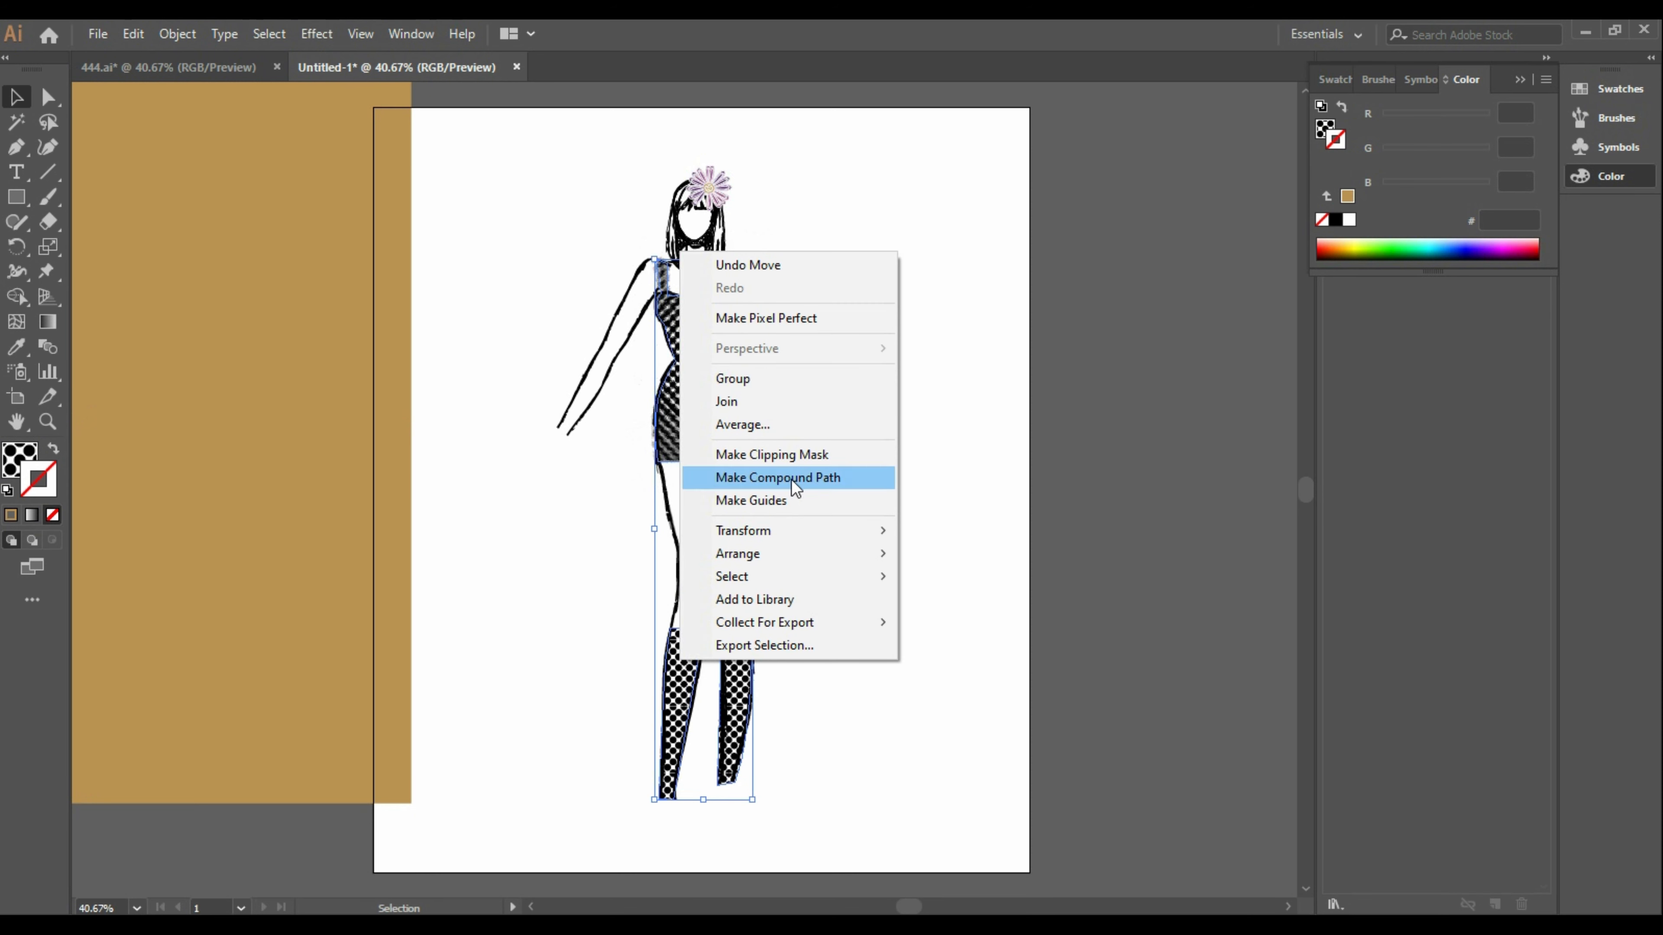
pyautogui.click(797, 380)
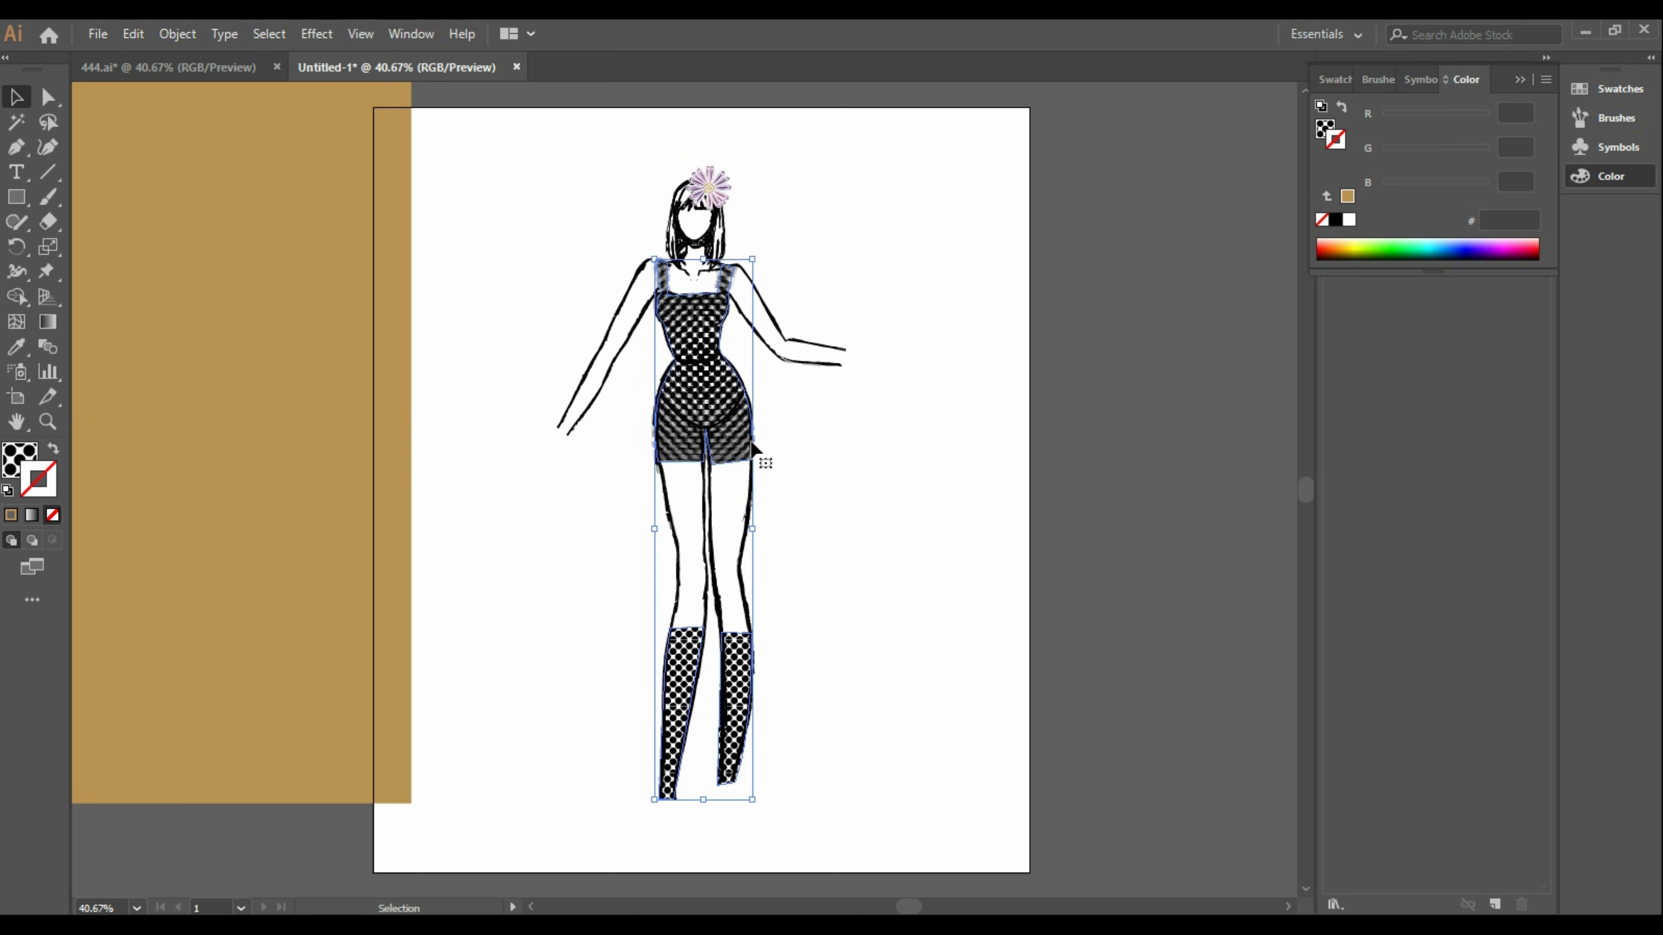
# Group the figure's line drawing with the romper and boots
pyautogui.keyDown('shift'); pyautogui.click(583, 411); pyautogui.keyUp('shift')
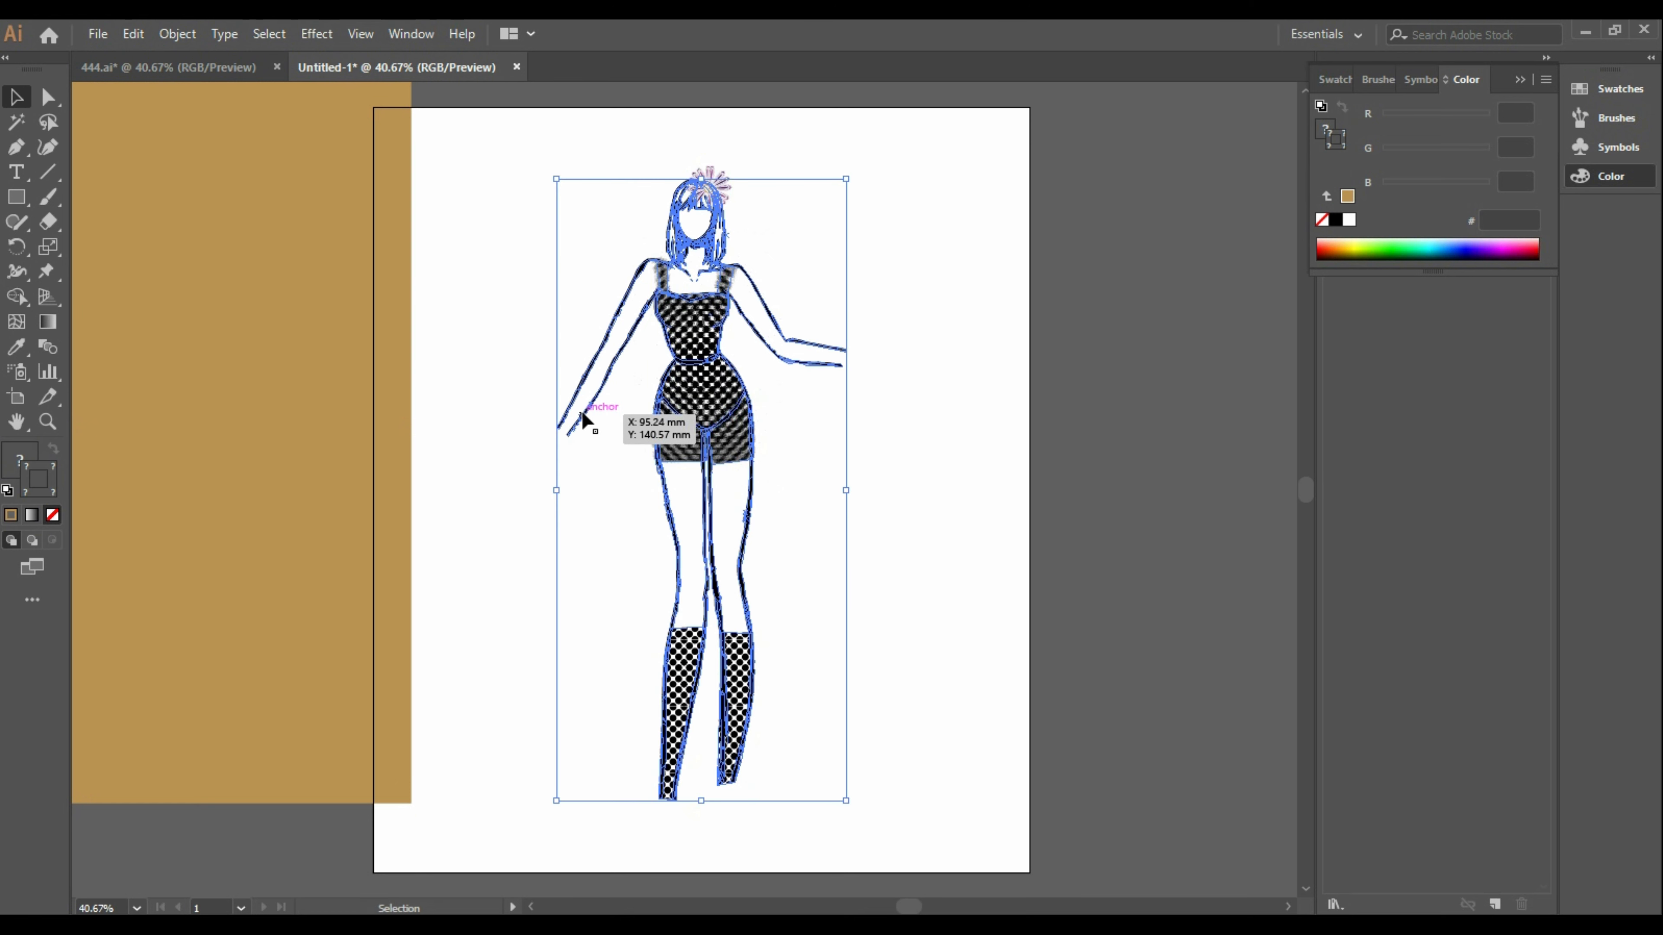
pyautogui.rightClick(582, 411)
pyautogui.click(707, 563)
pyautogui.click(911, 513)
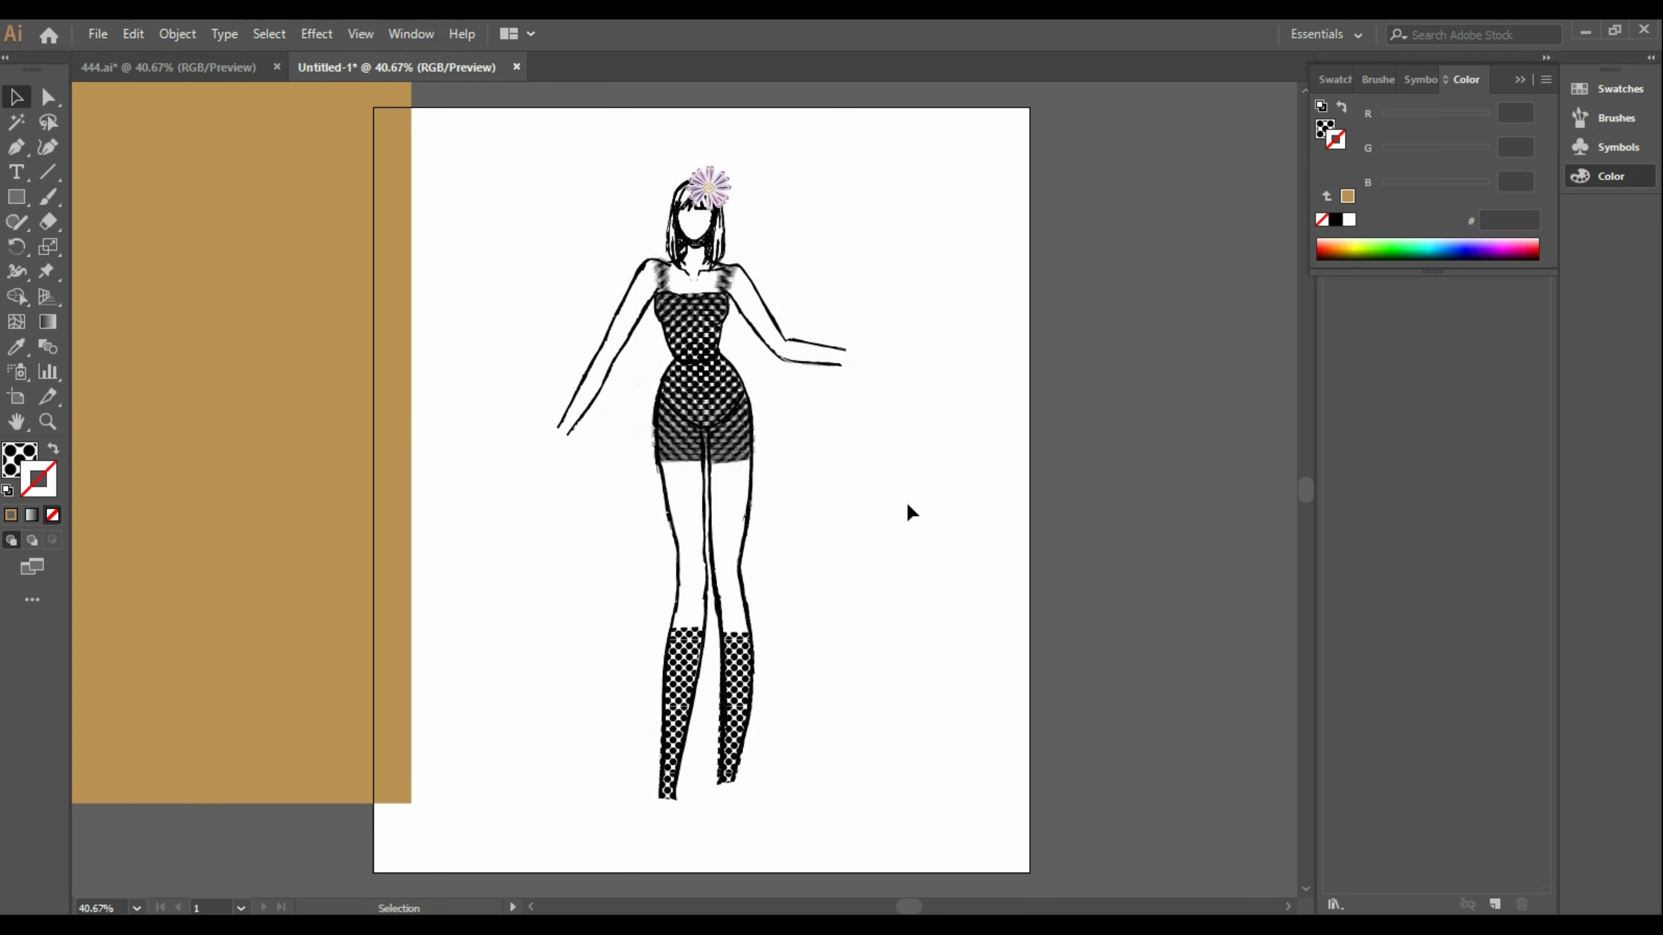
# Try to group the daisy with the dressed figure
pyautogui.click(722, 193)
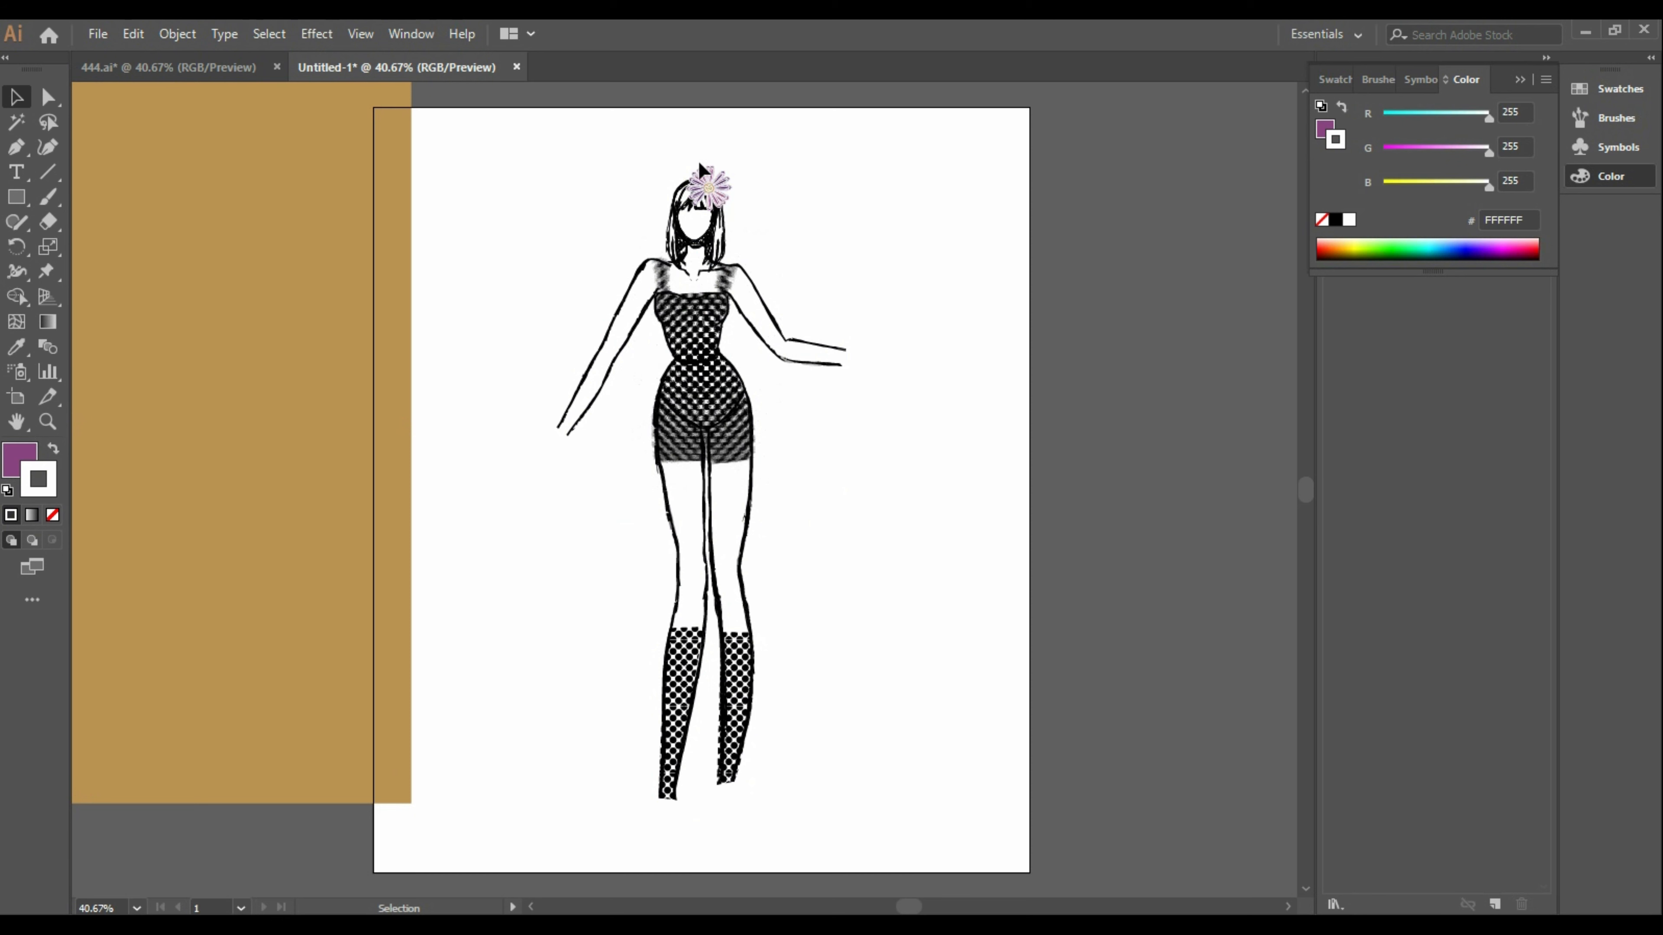
pyautogui.hotkey('ctrl', 'a')
pyautogui.rightClick(721, 210)
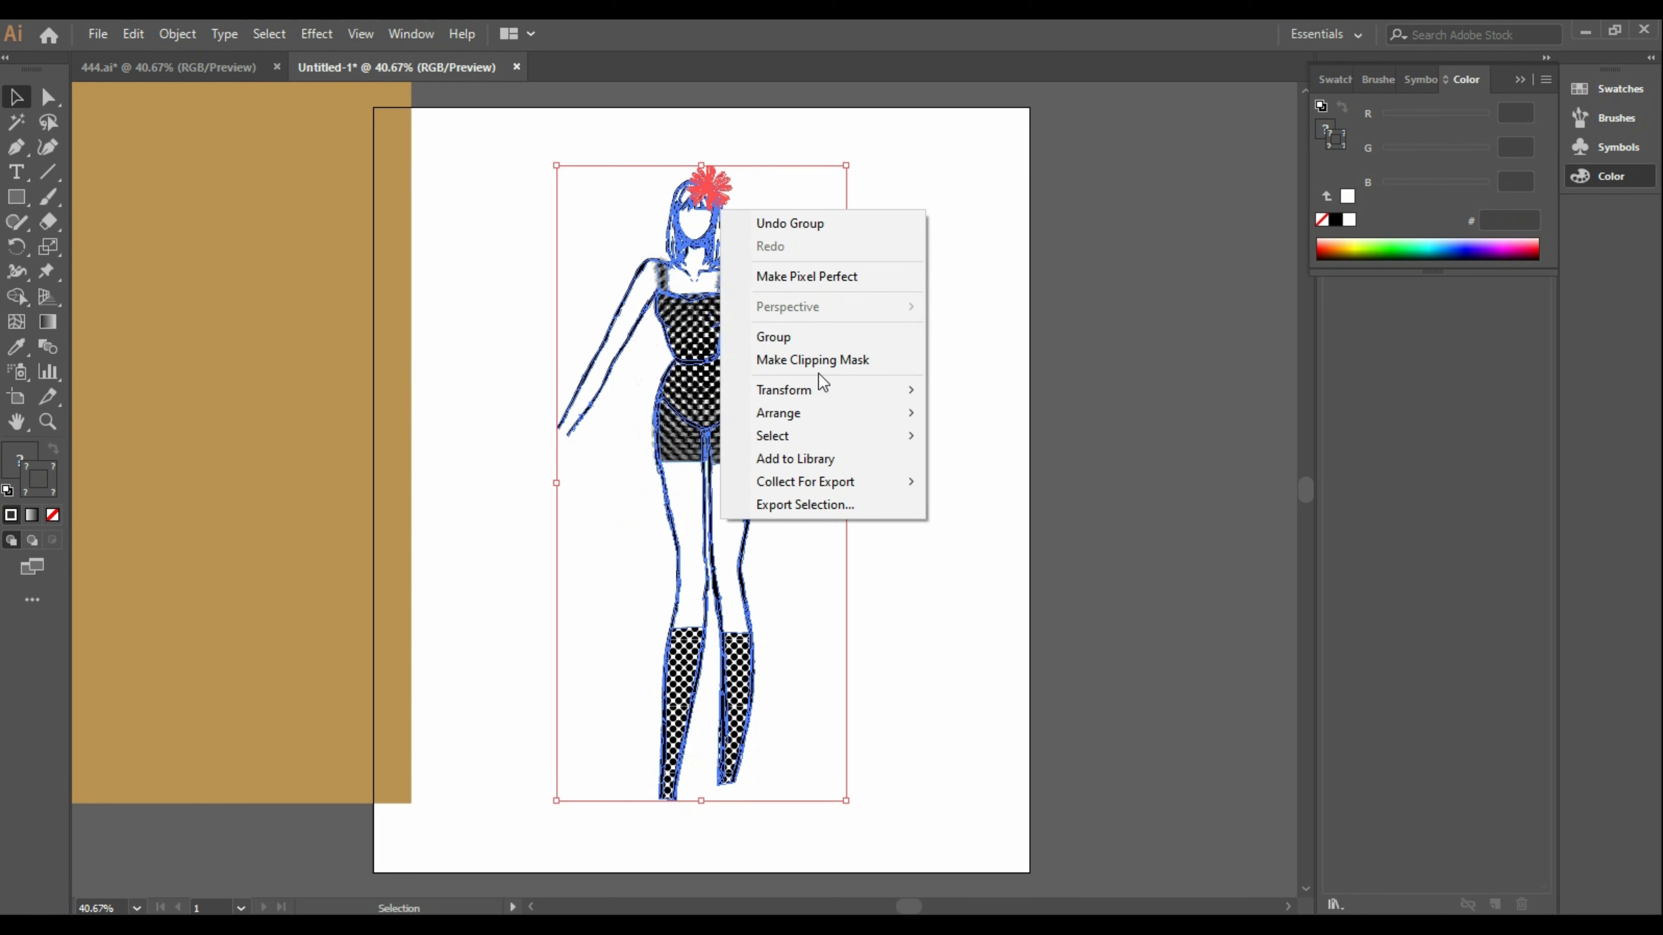
pyautogui.click(823, 337)
pyautogui.click(968, 358)
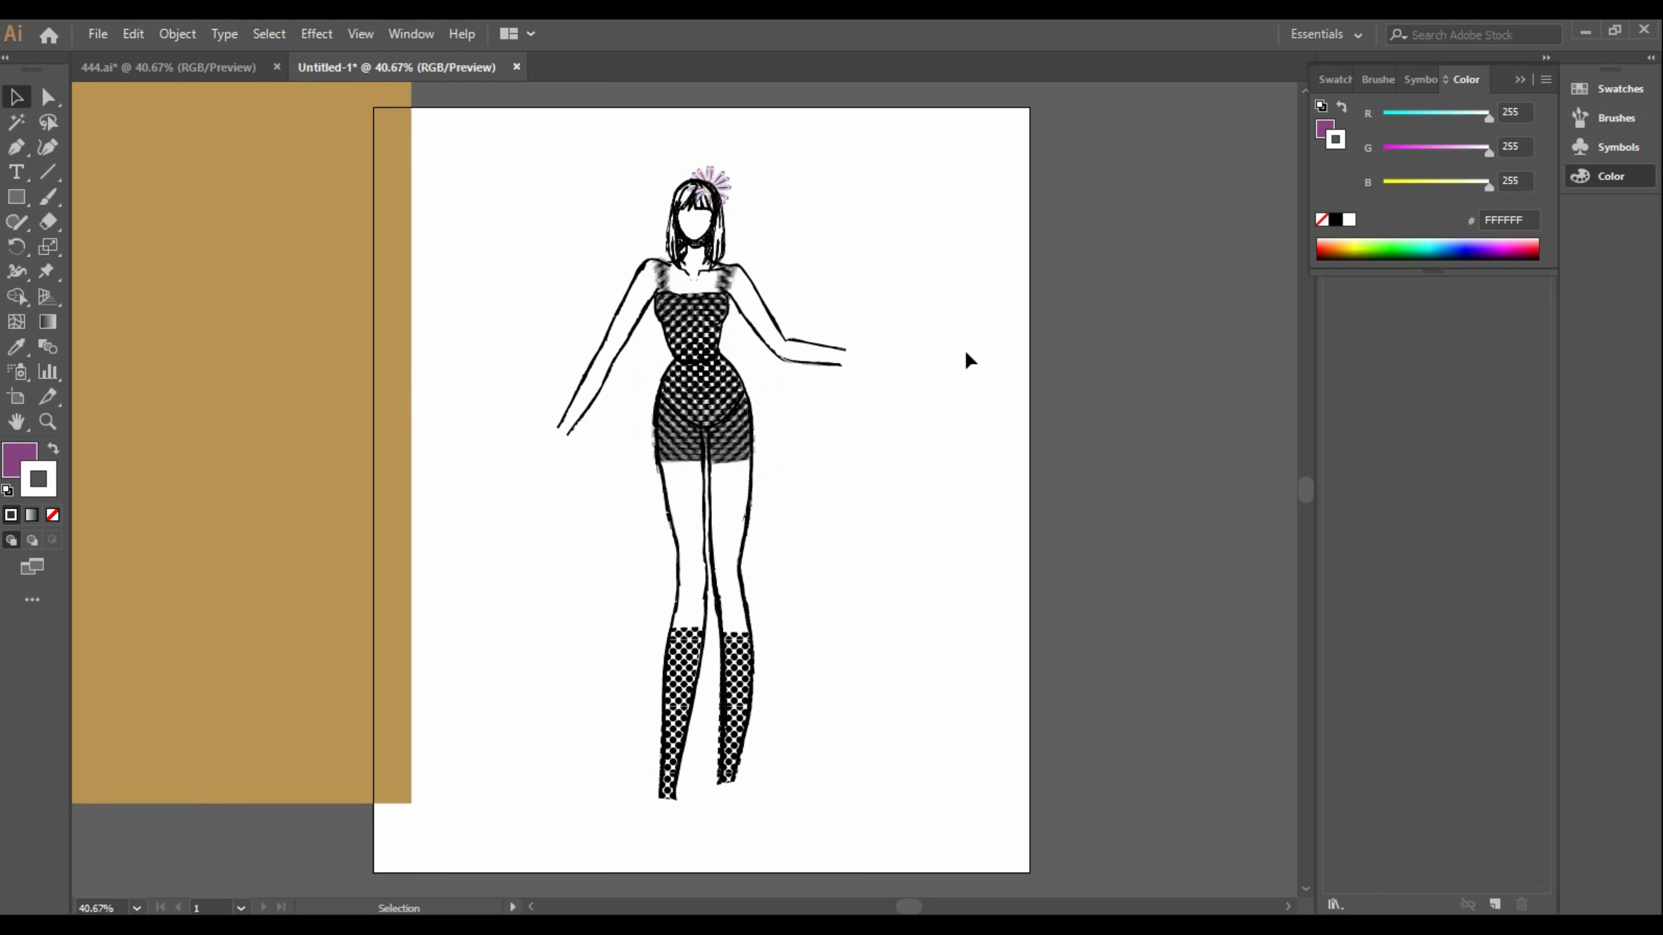
# Ungroup the daisy from the dressed figure
pyautogui.click(723, 175)
pyautogui.rightClick(722, 176)
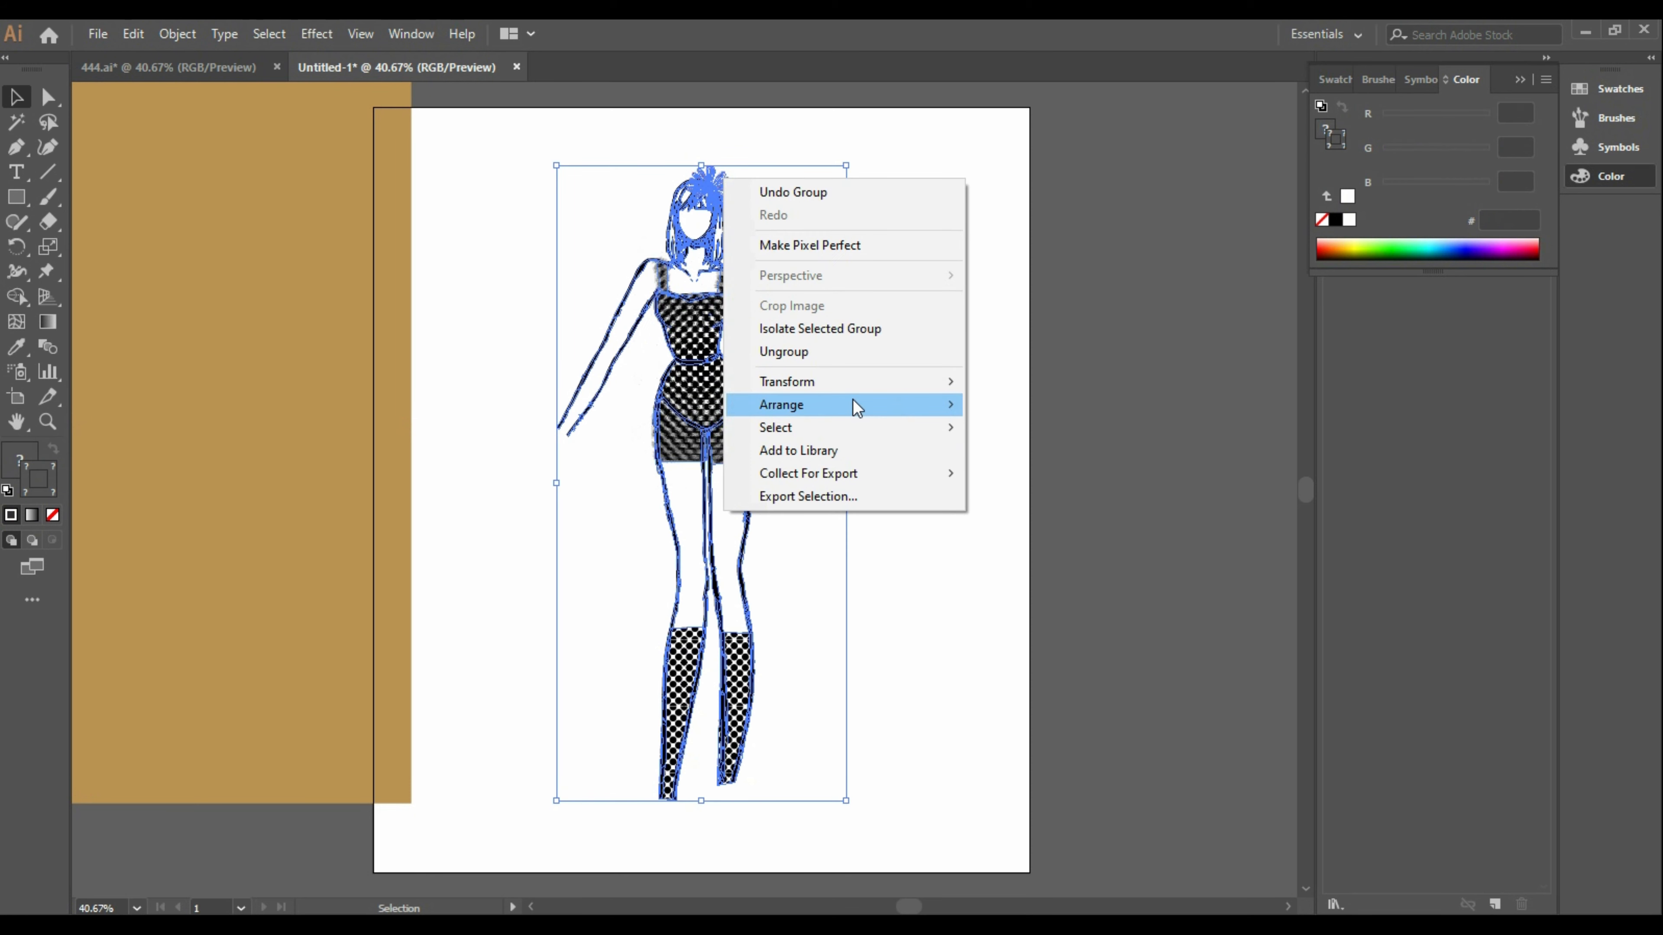
pyautogui.click(830, 355)
pyautogui.click(910, 336)
pyautogui.click(730, 185)
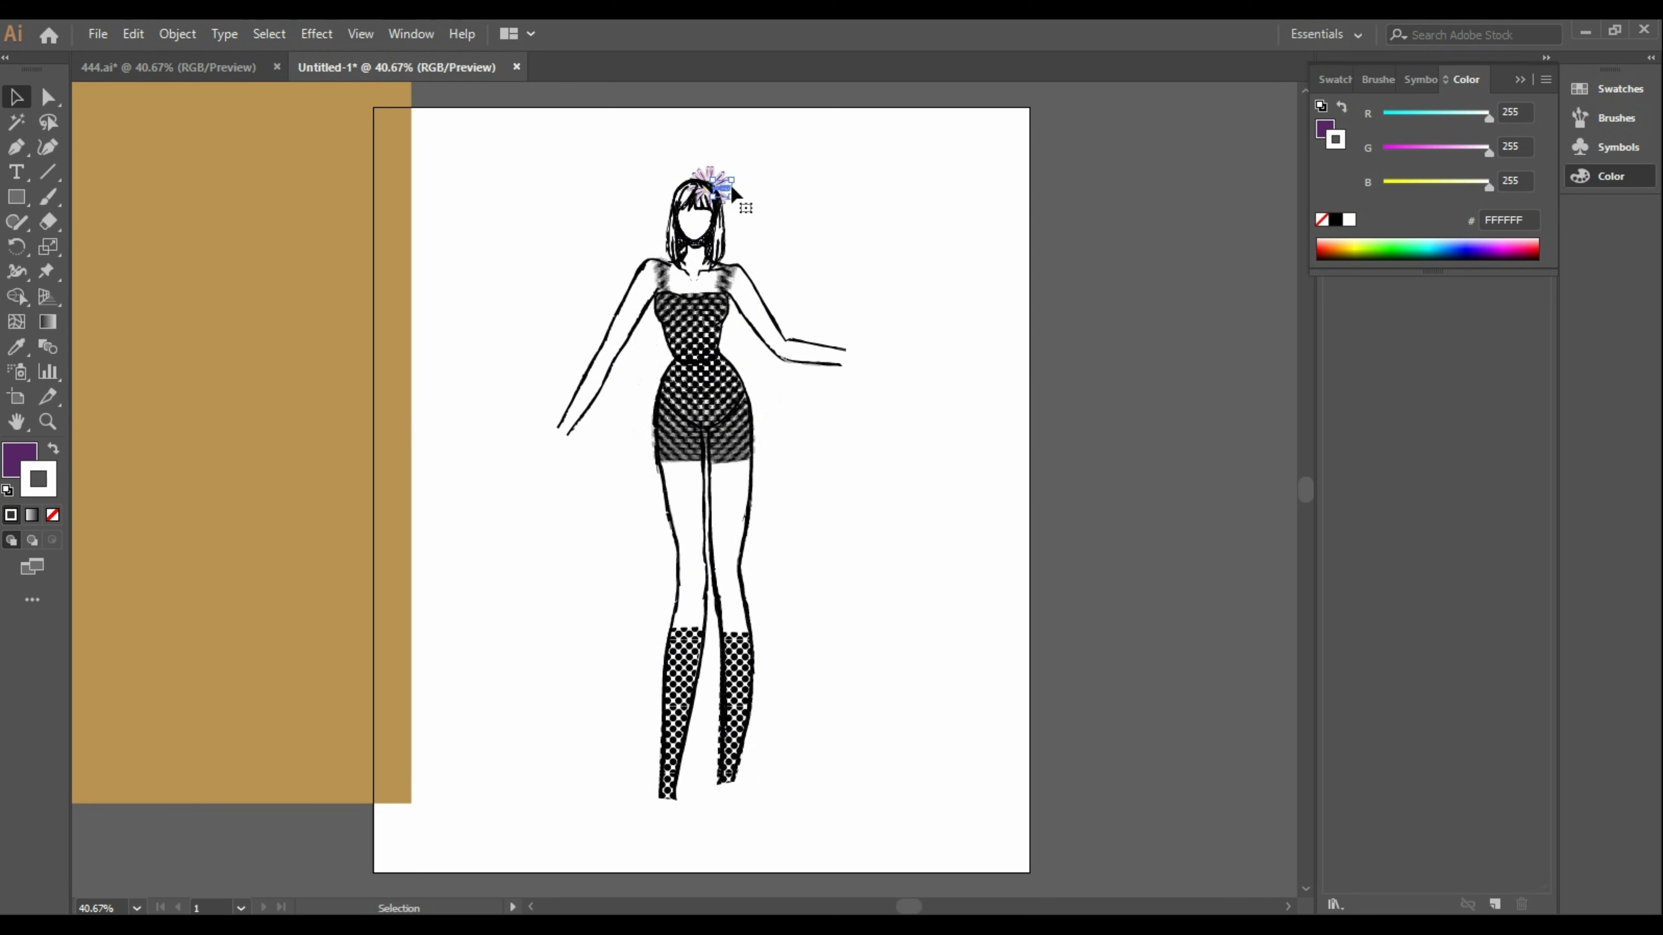
pyautogui.click(771, 243)
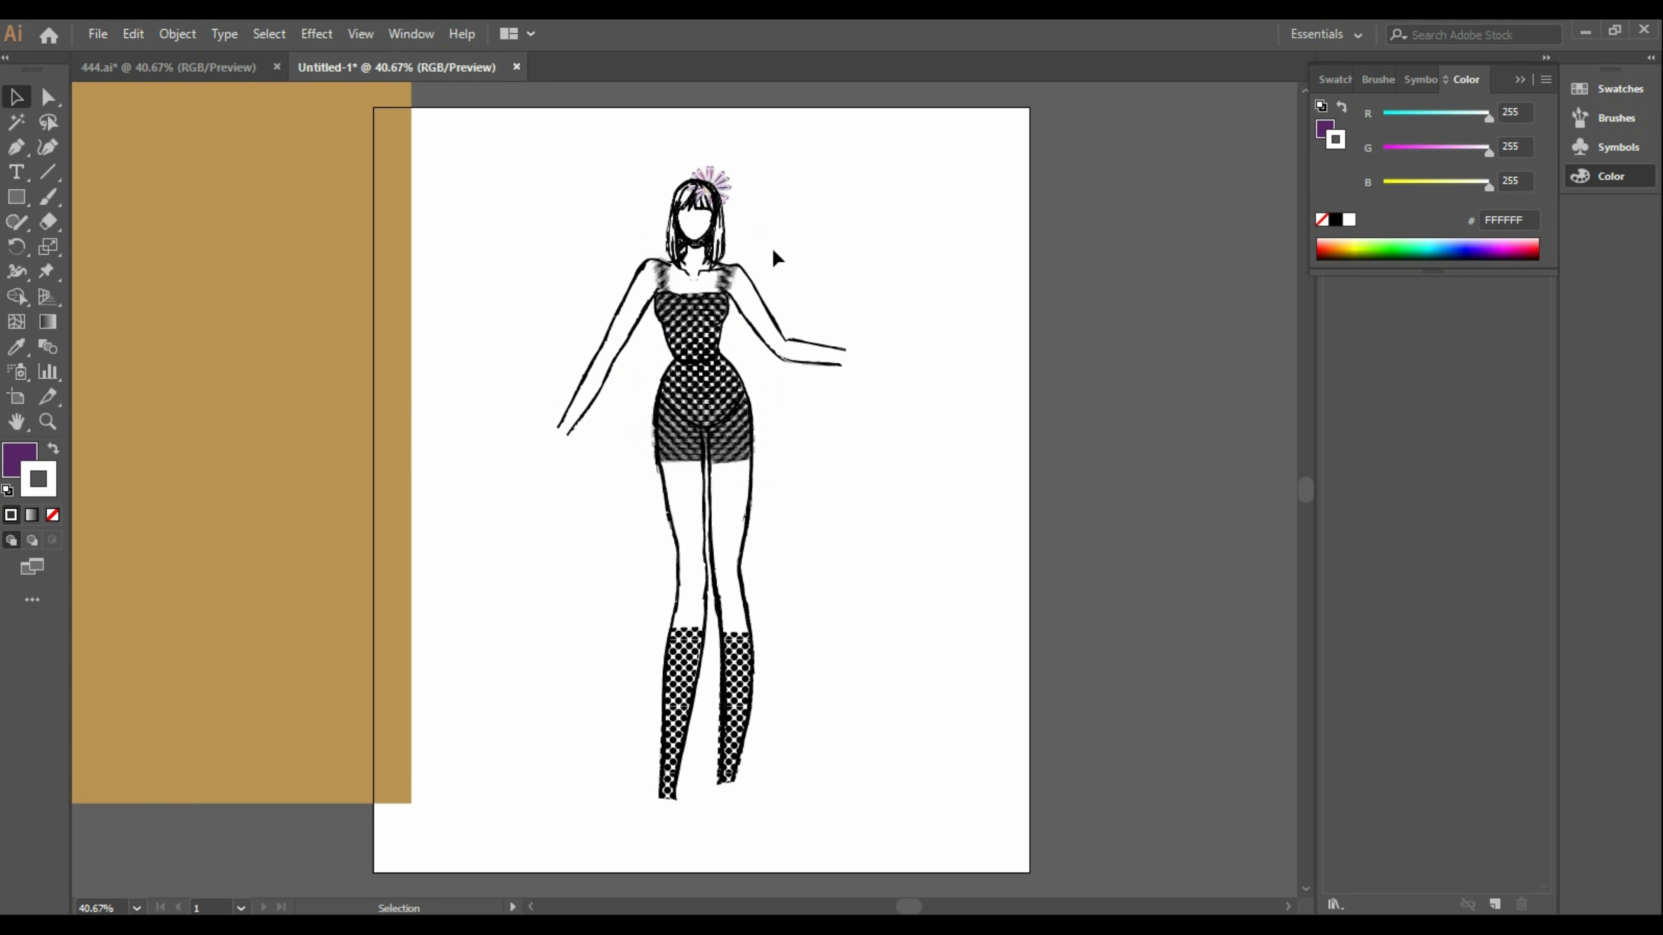
# Send the dressed figure group to the back, behind the daisy
pyautogui.rightClick(729, 283)
pyautogui.moveTo(816, 506)
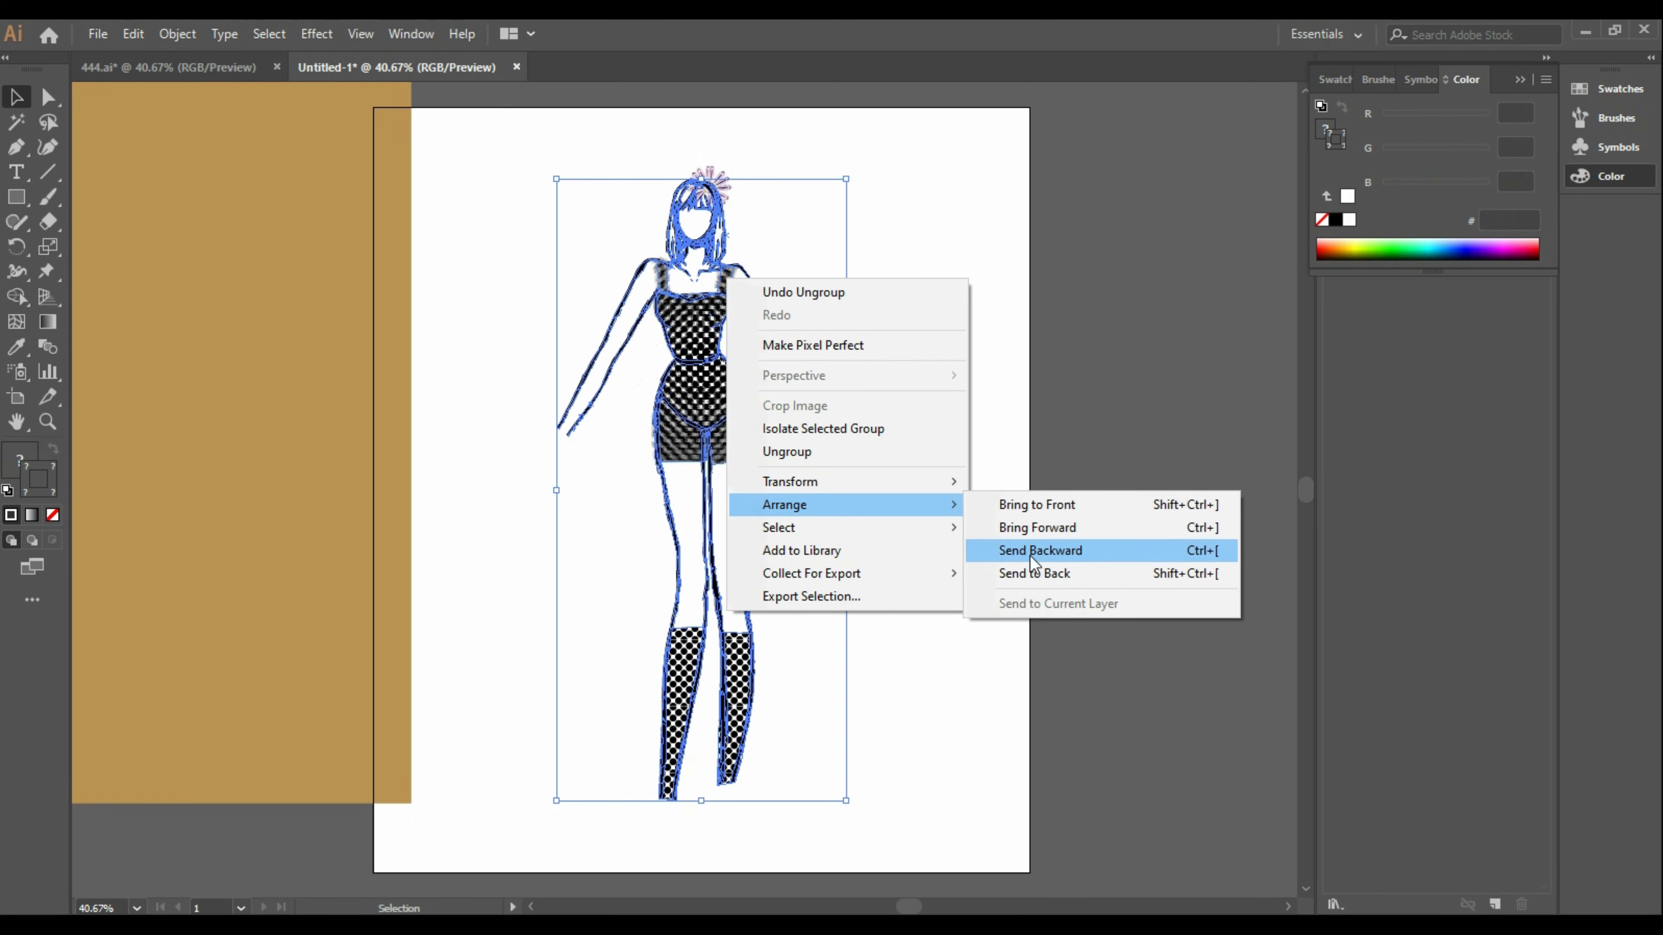
pyautogui.click(1033, 571)
pyautogui.click(1022, 543)
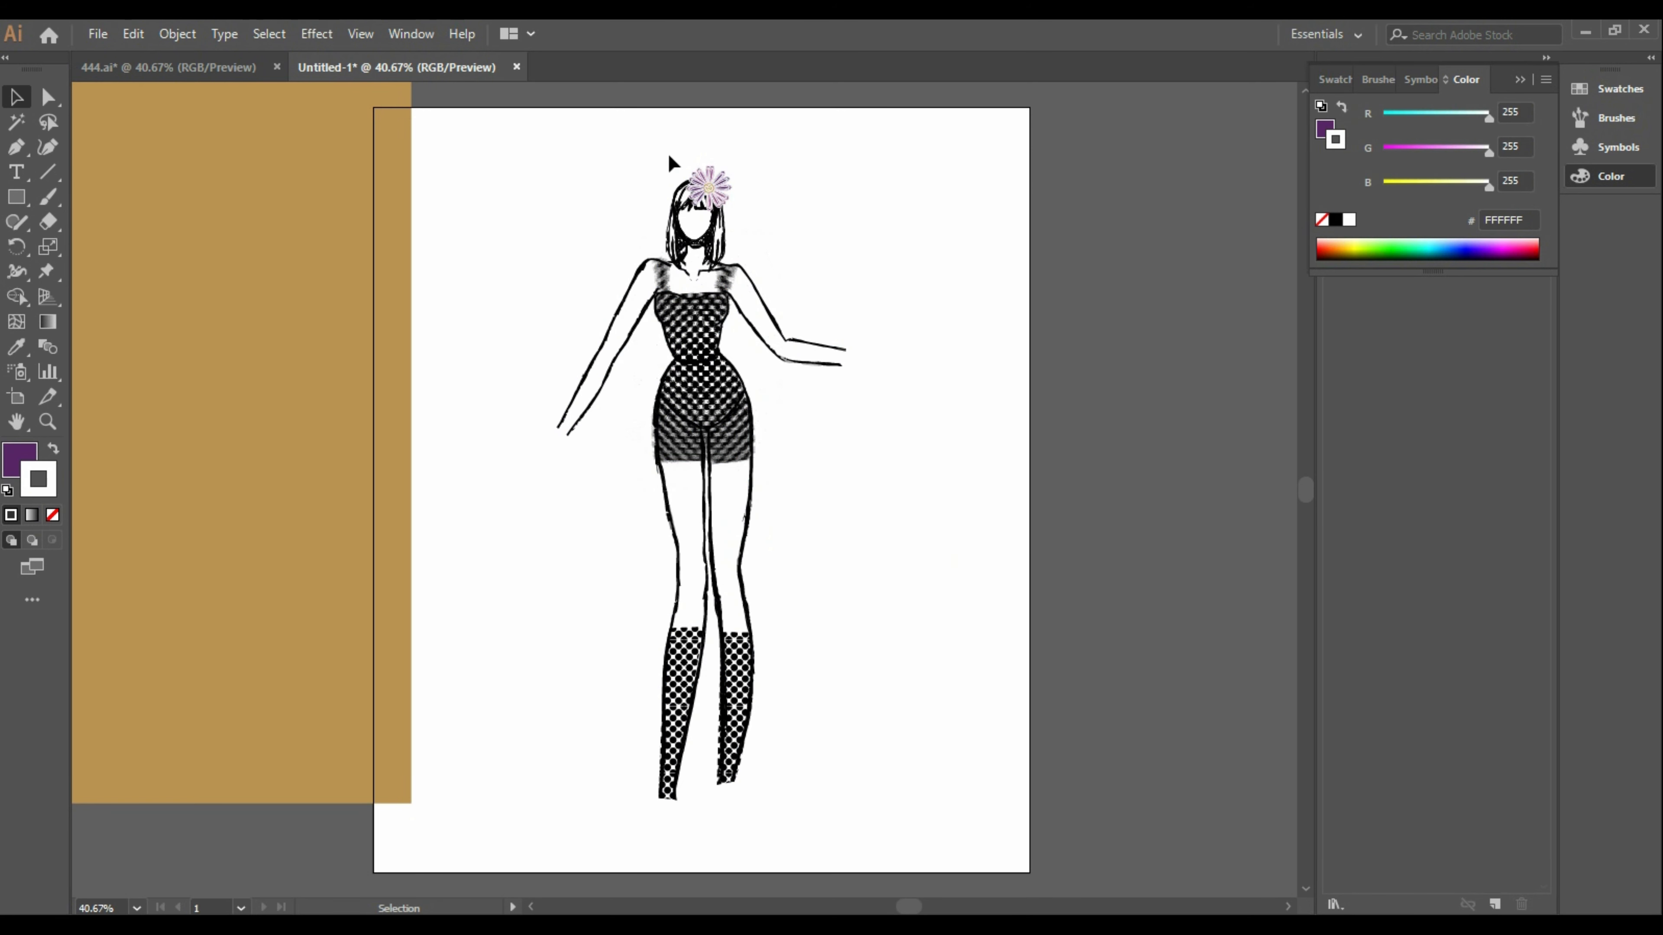
# Move the figure aside to isolate the daisy and group all the daisy's parts
pyautogui.moveTo(730, 258); pyautogui.dragTo(548, 269)
pyautogui.click(761, 224)
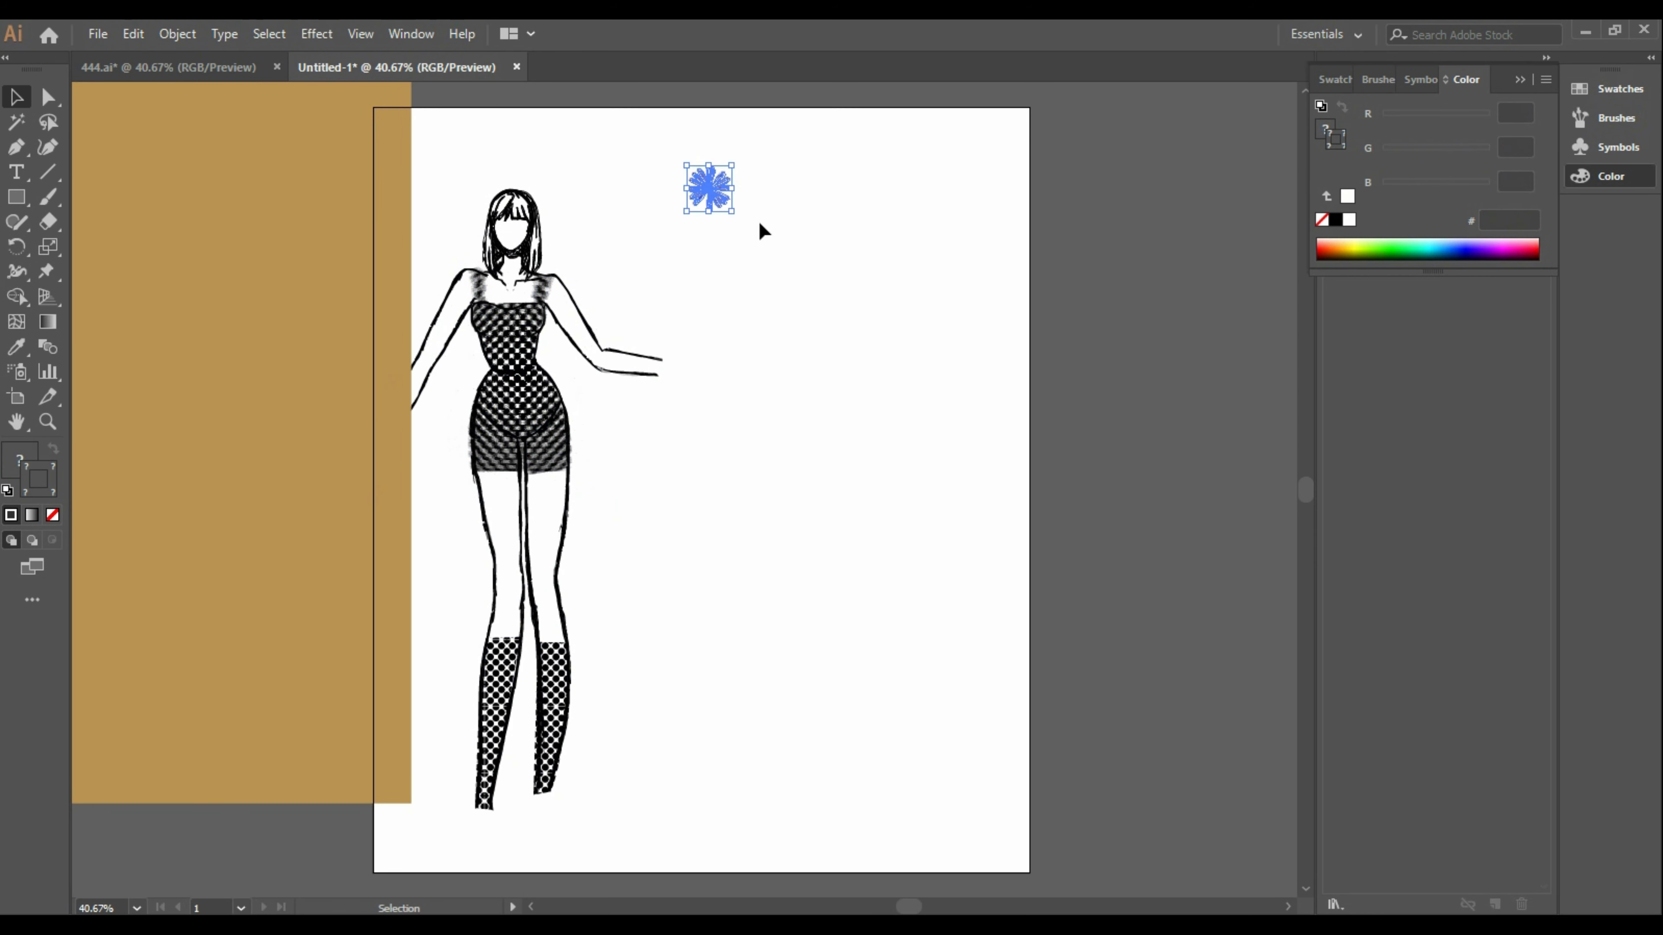
pyautogui.rightClick(696, 198)
pyautogui.click(754, 314)
pyautogui.click(901, 346)
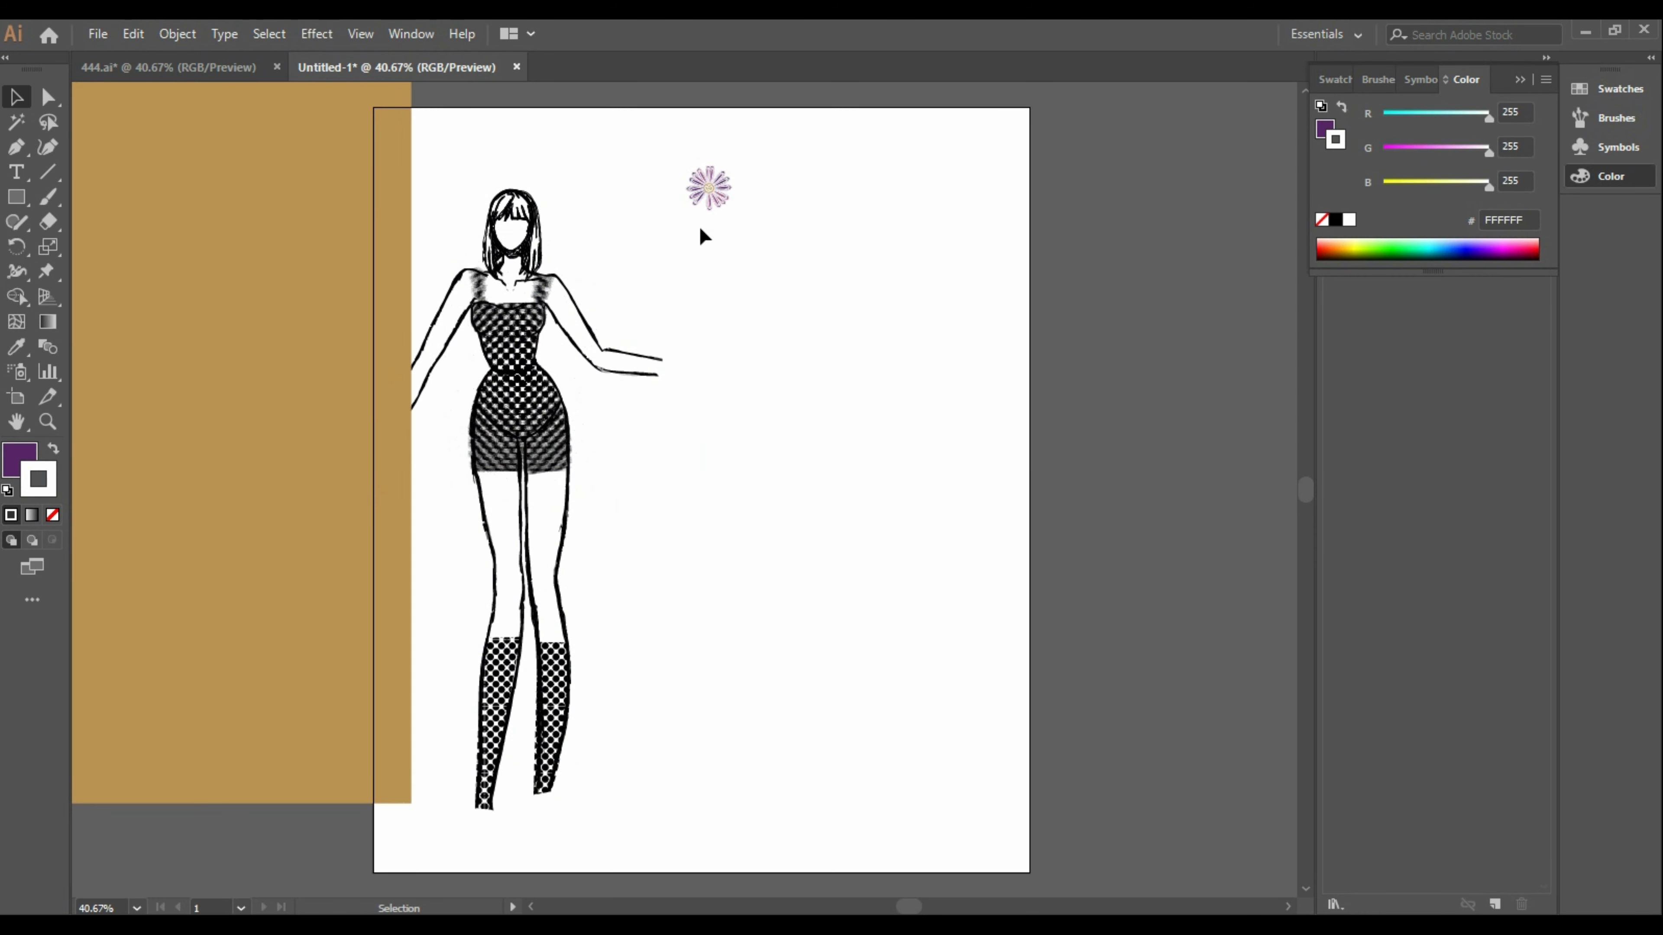
# Move the figure back to the artboard's center and place the grouped daisy on the side of its hair
pyautogui.moveTo(551, 286); pyautogui.dragTo(746, 298)
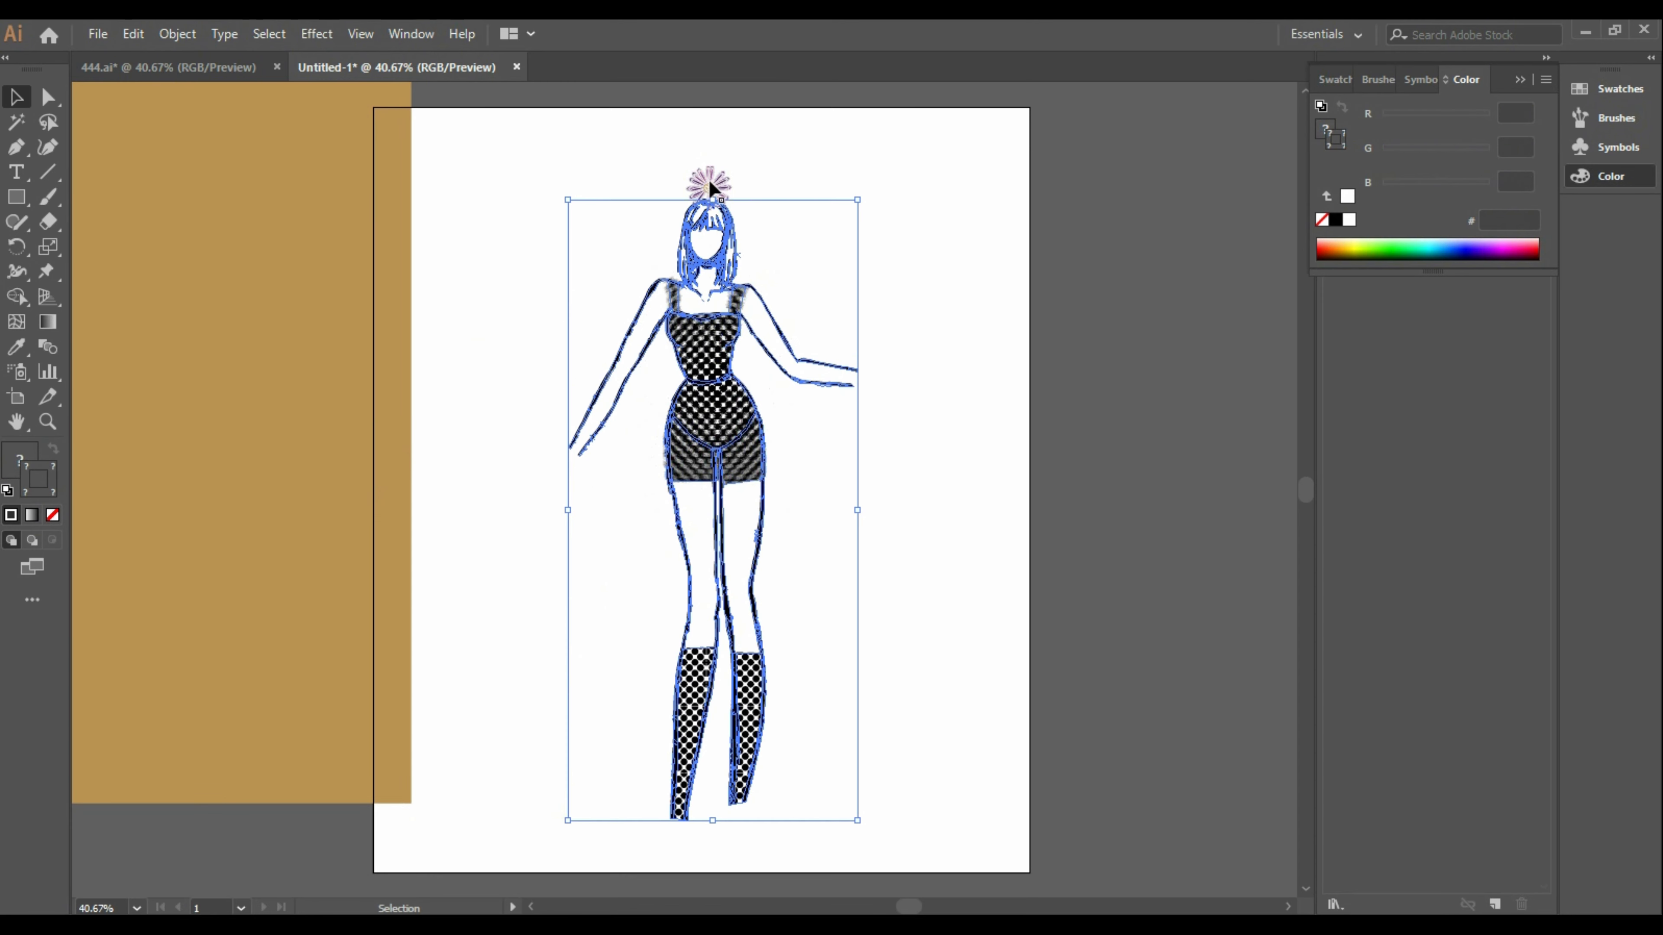
pyautogui.moveTo(708, 187)
pyautogui.mouseDown()
pyautogui.moveTo(744, 214)
pyautogui.moveTo(717, 197)
pyautogui.moveTo(725, 213)
pyautogui.mouseUp()
pyautogui.rightClick(728, 210)
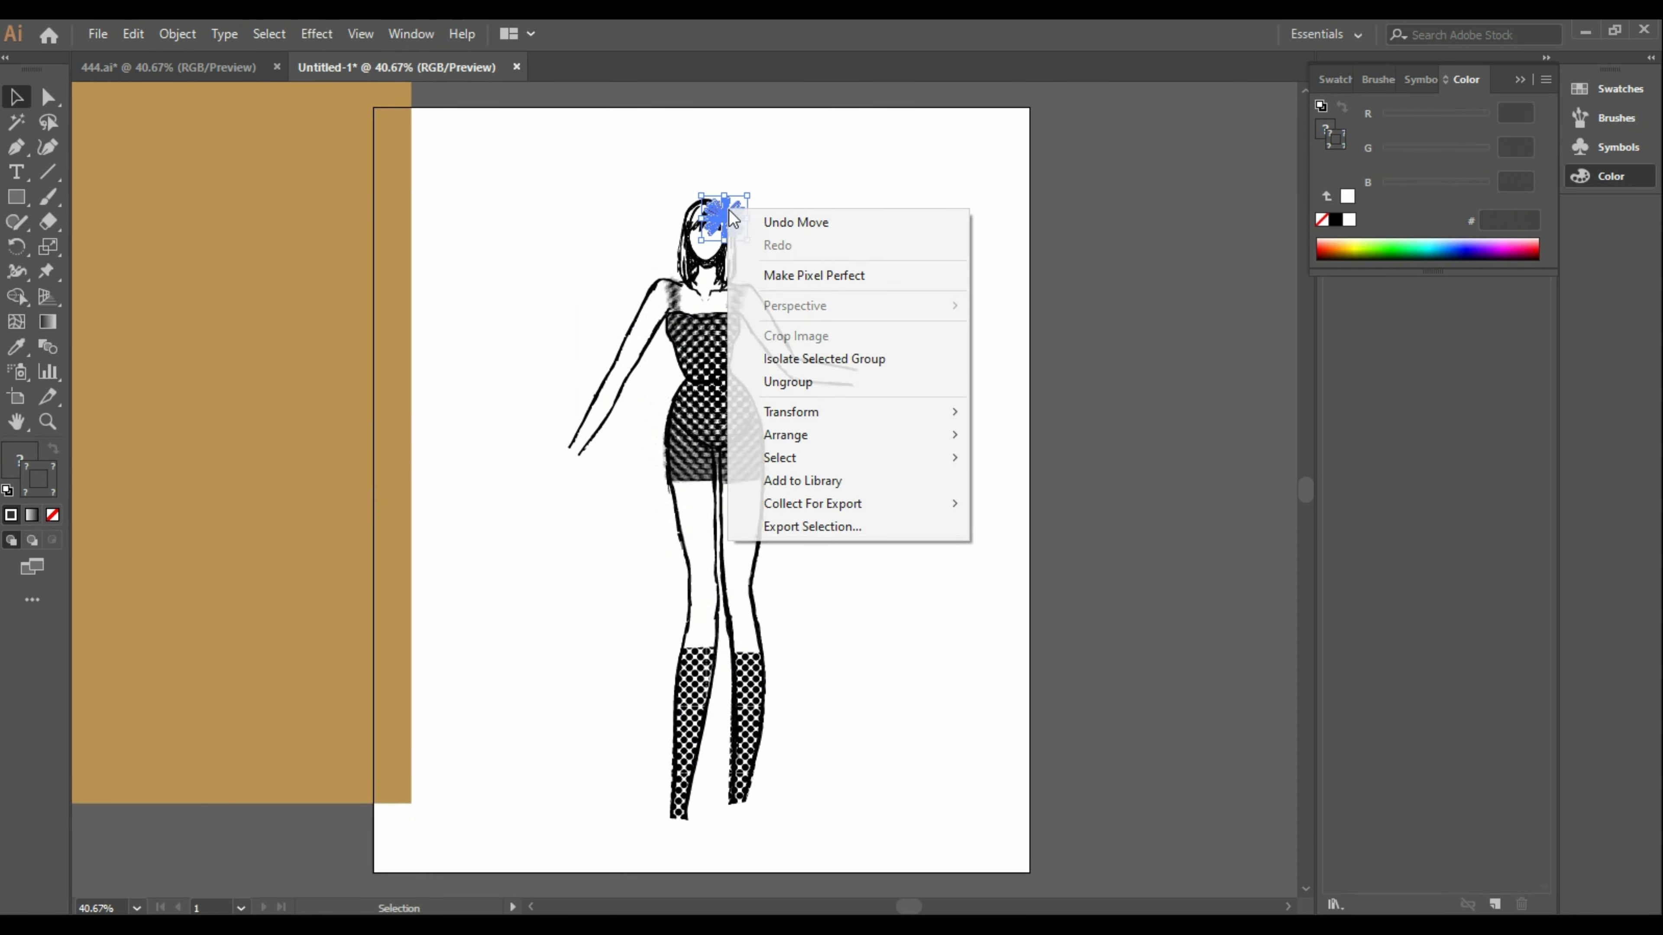
pyautogui.moveTo(808, 413)
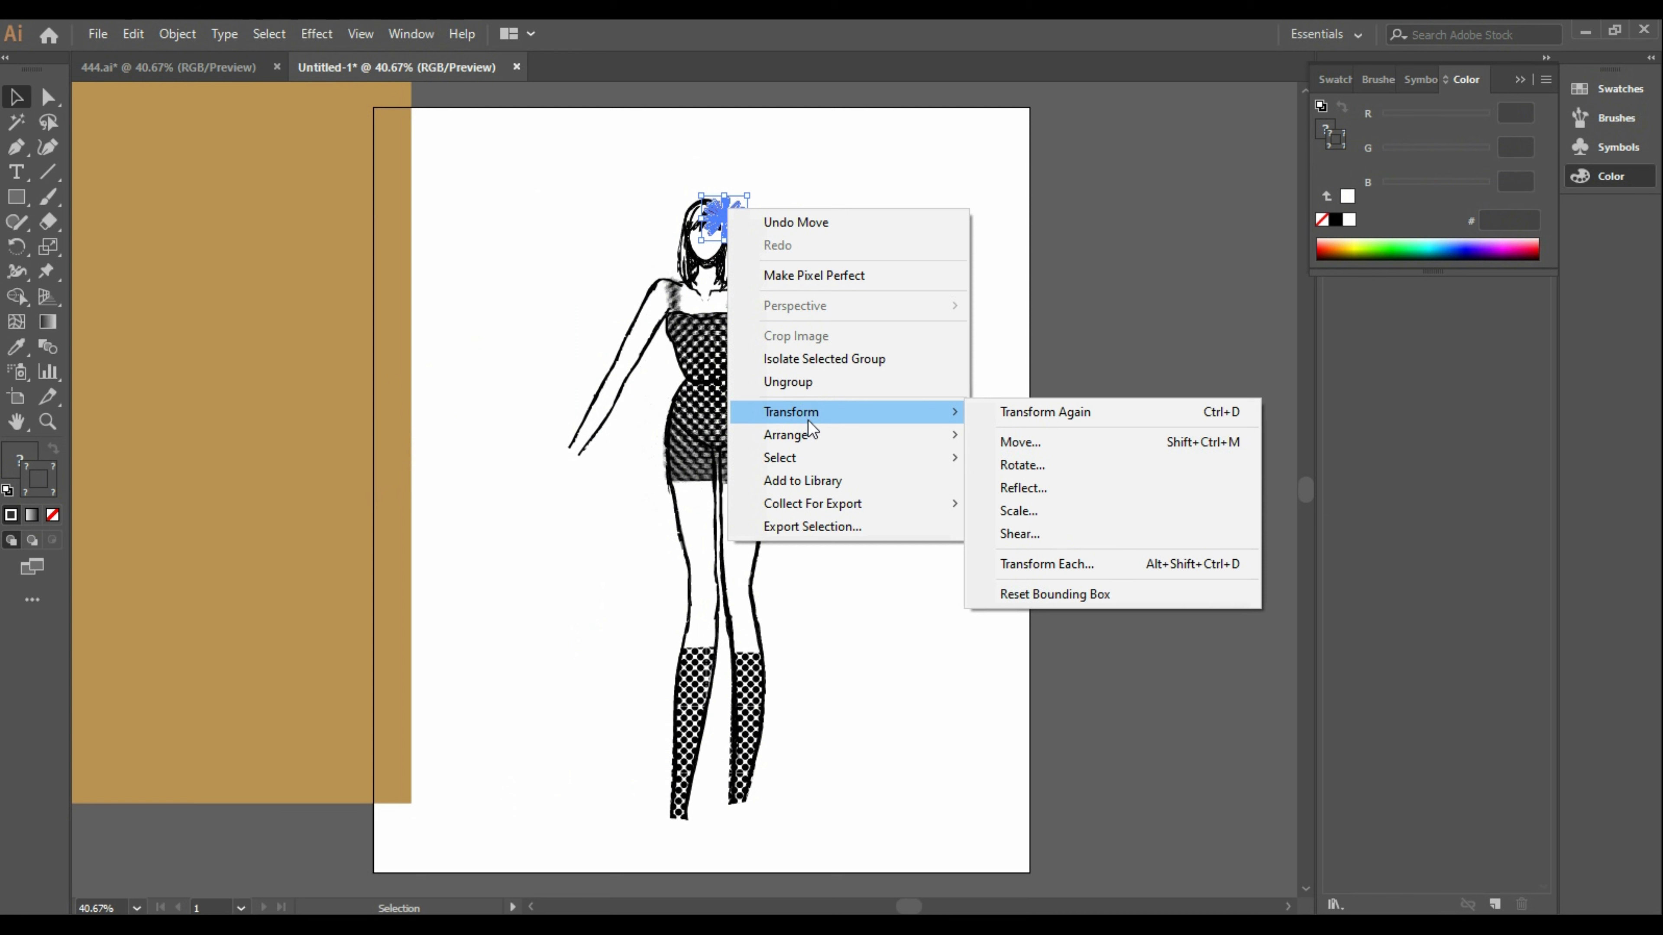
pyautogui.click(825, 151)
# Group the daisy together with the dressed figure
pyautogui.click(734, 227)
pyautogui.keyDown('shift'); pyautogui.click(730, 370); pyautogui.keyUp('shift')
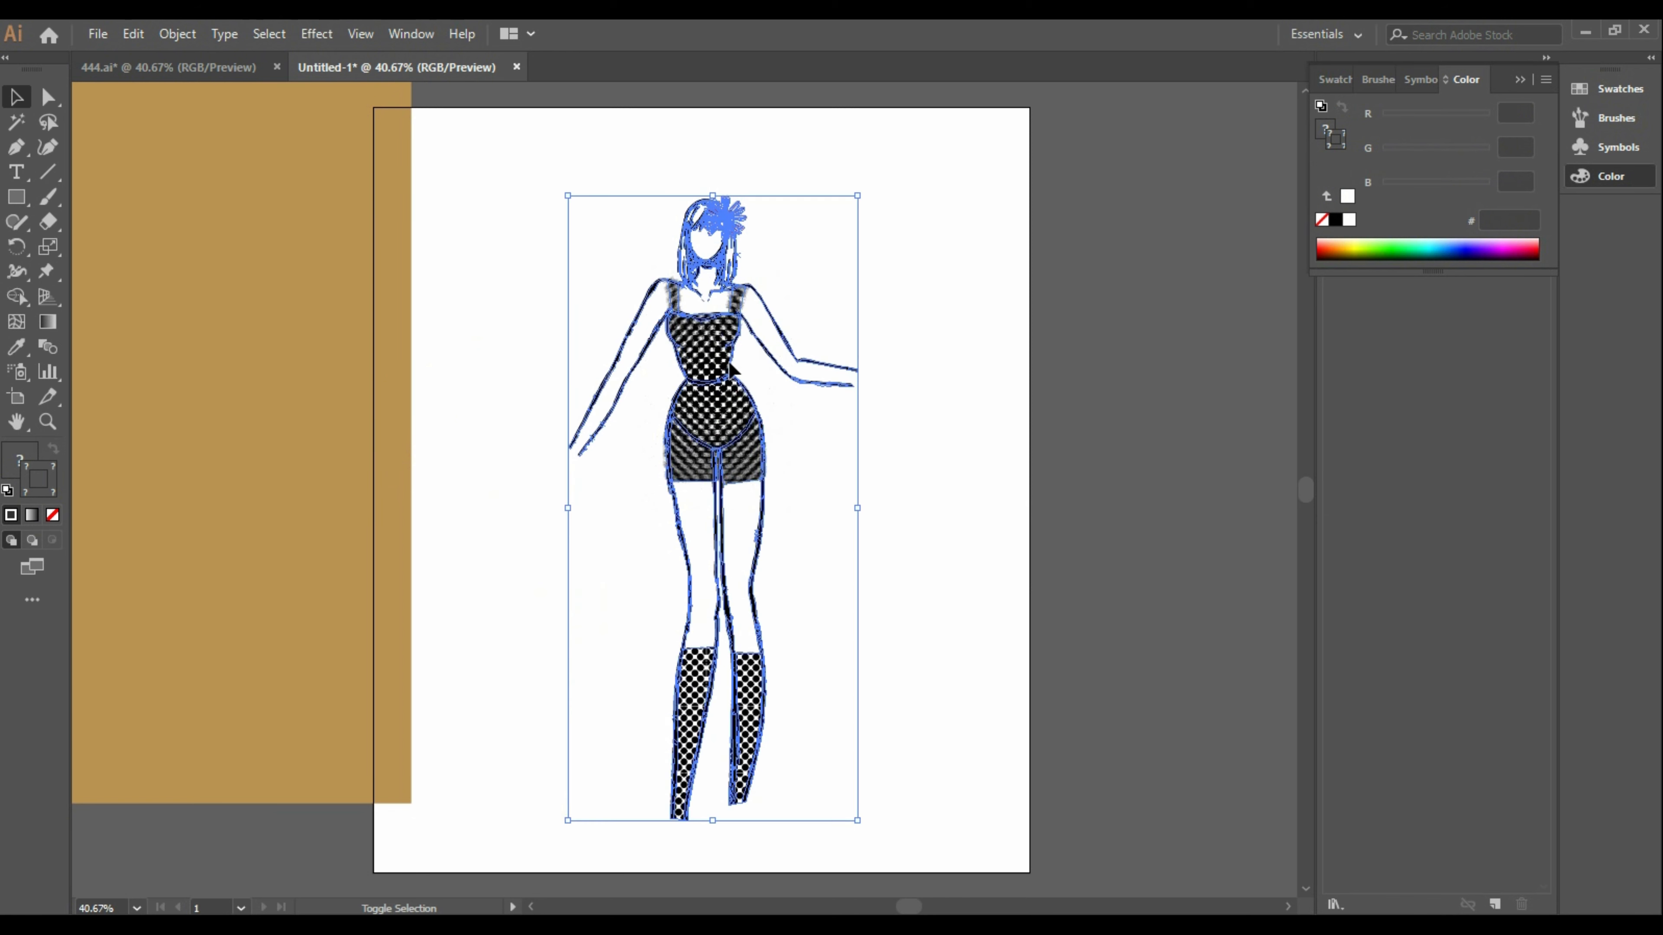
pyautogui.rightClick(749, 364)
pyautogui.click(763, 492)
pyautogui.click(1012, 231)
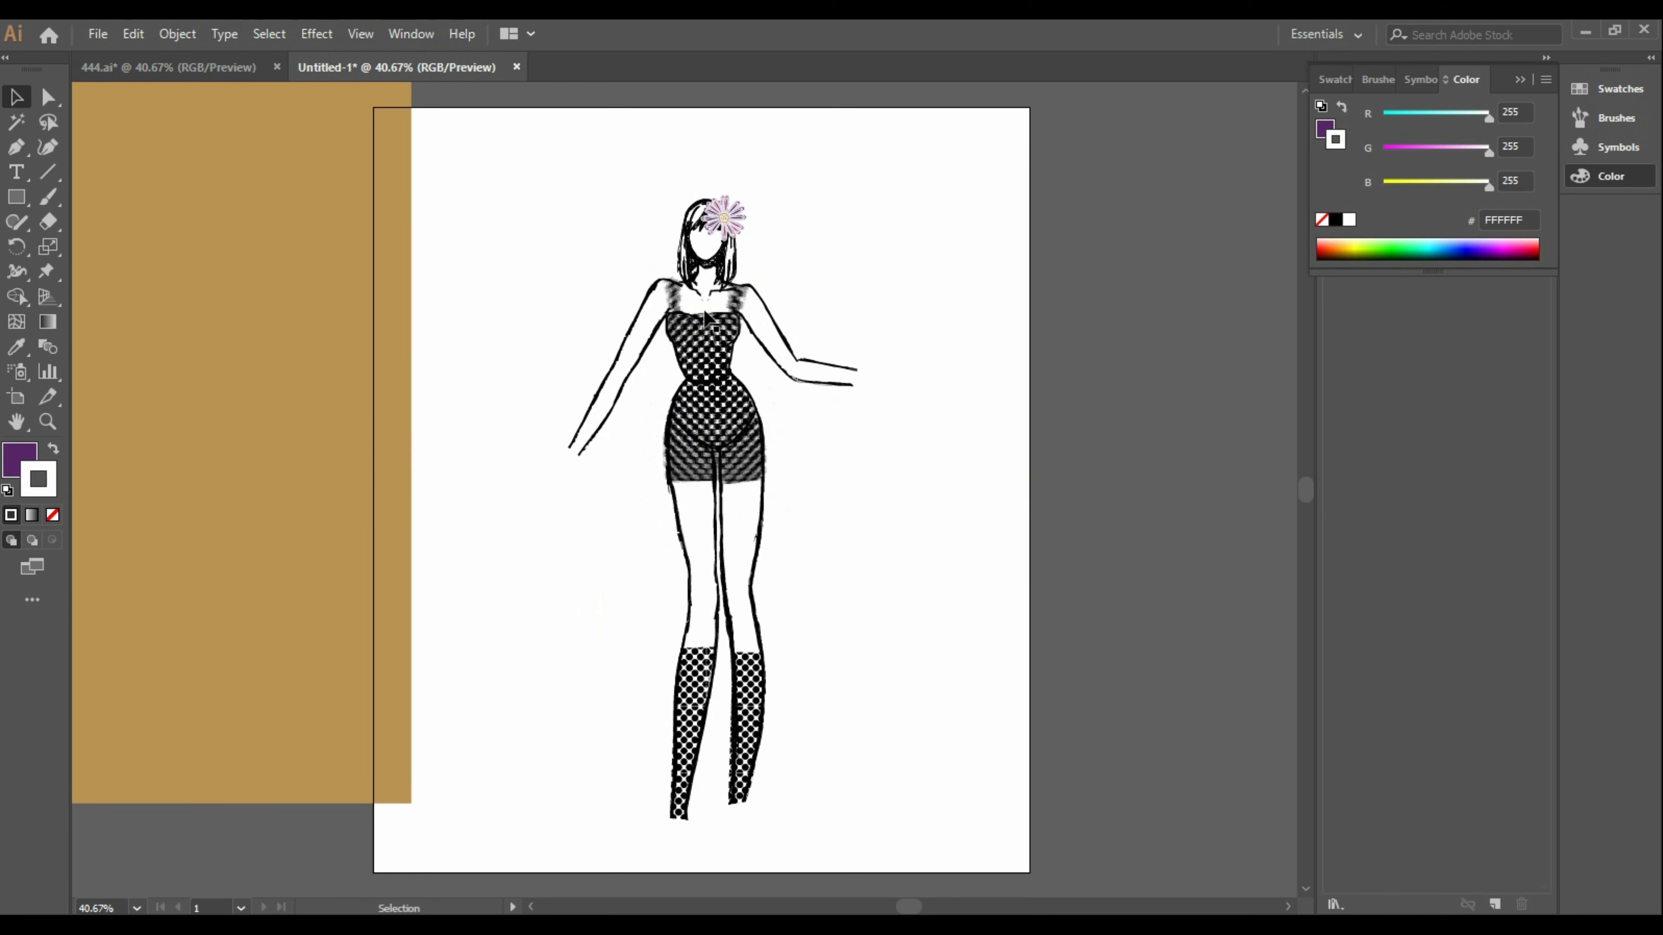
# Move the brown rectangle back over the artboard and send it behind the figure as a background
pyautogui.moveTo(386, 364); pyautogui.dragTo(1008, 433)
pyautogui.rightClick(871, 420)
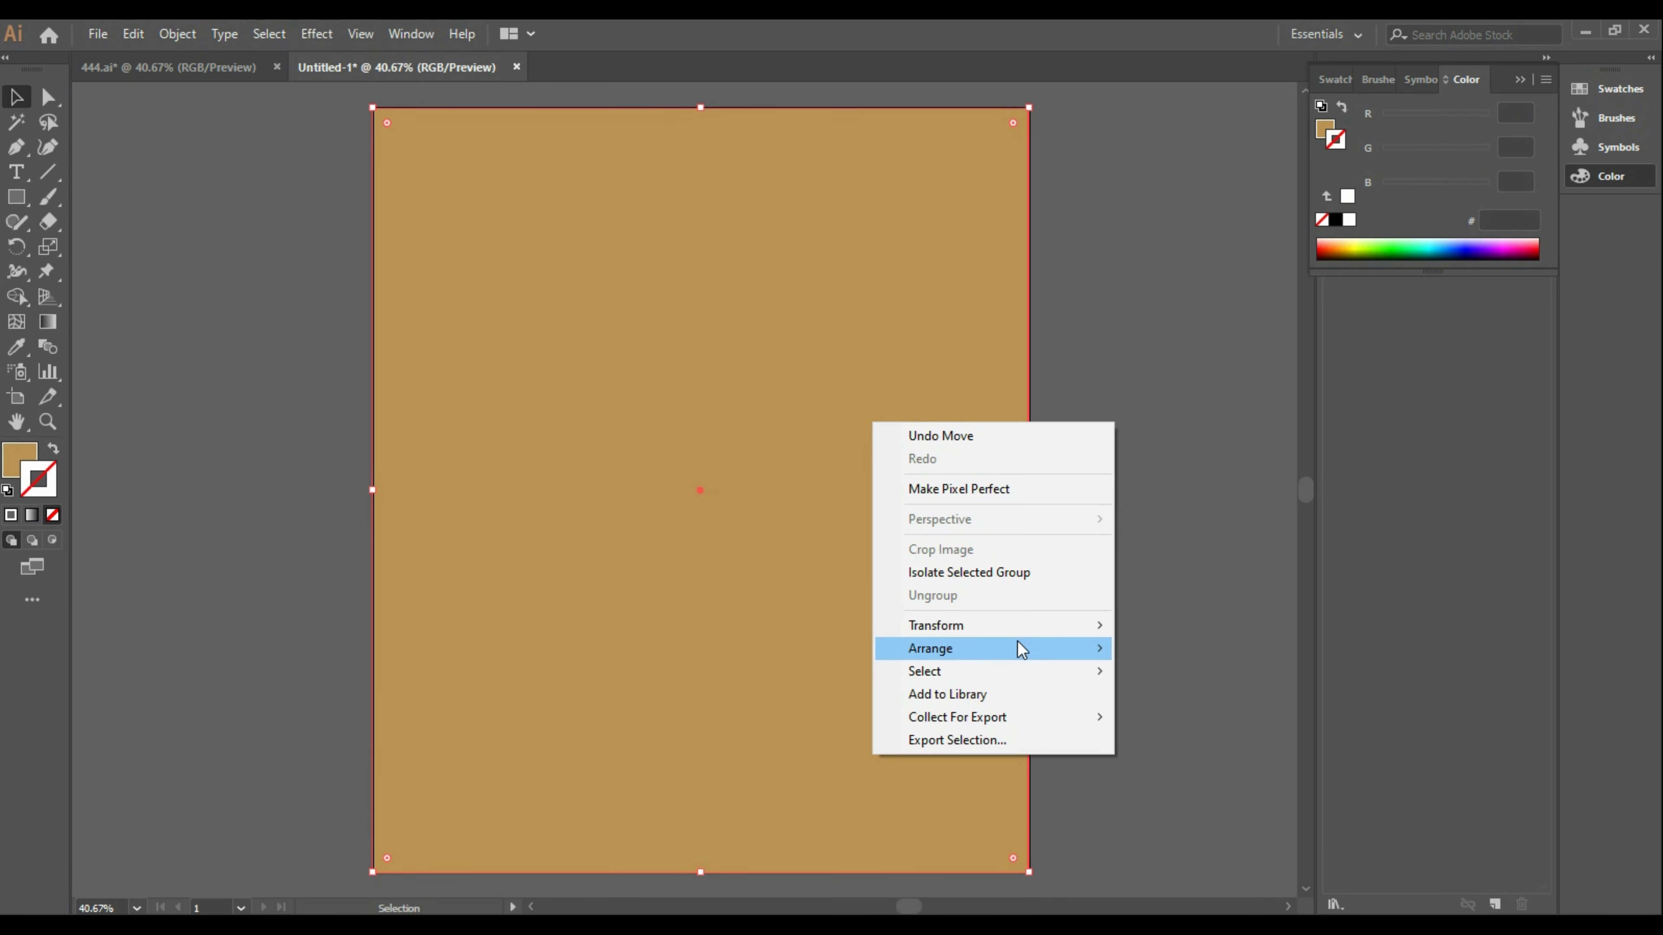
pyautogui.moveTo(1018, 645)
pyautogui.click(1213, 723)
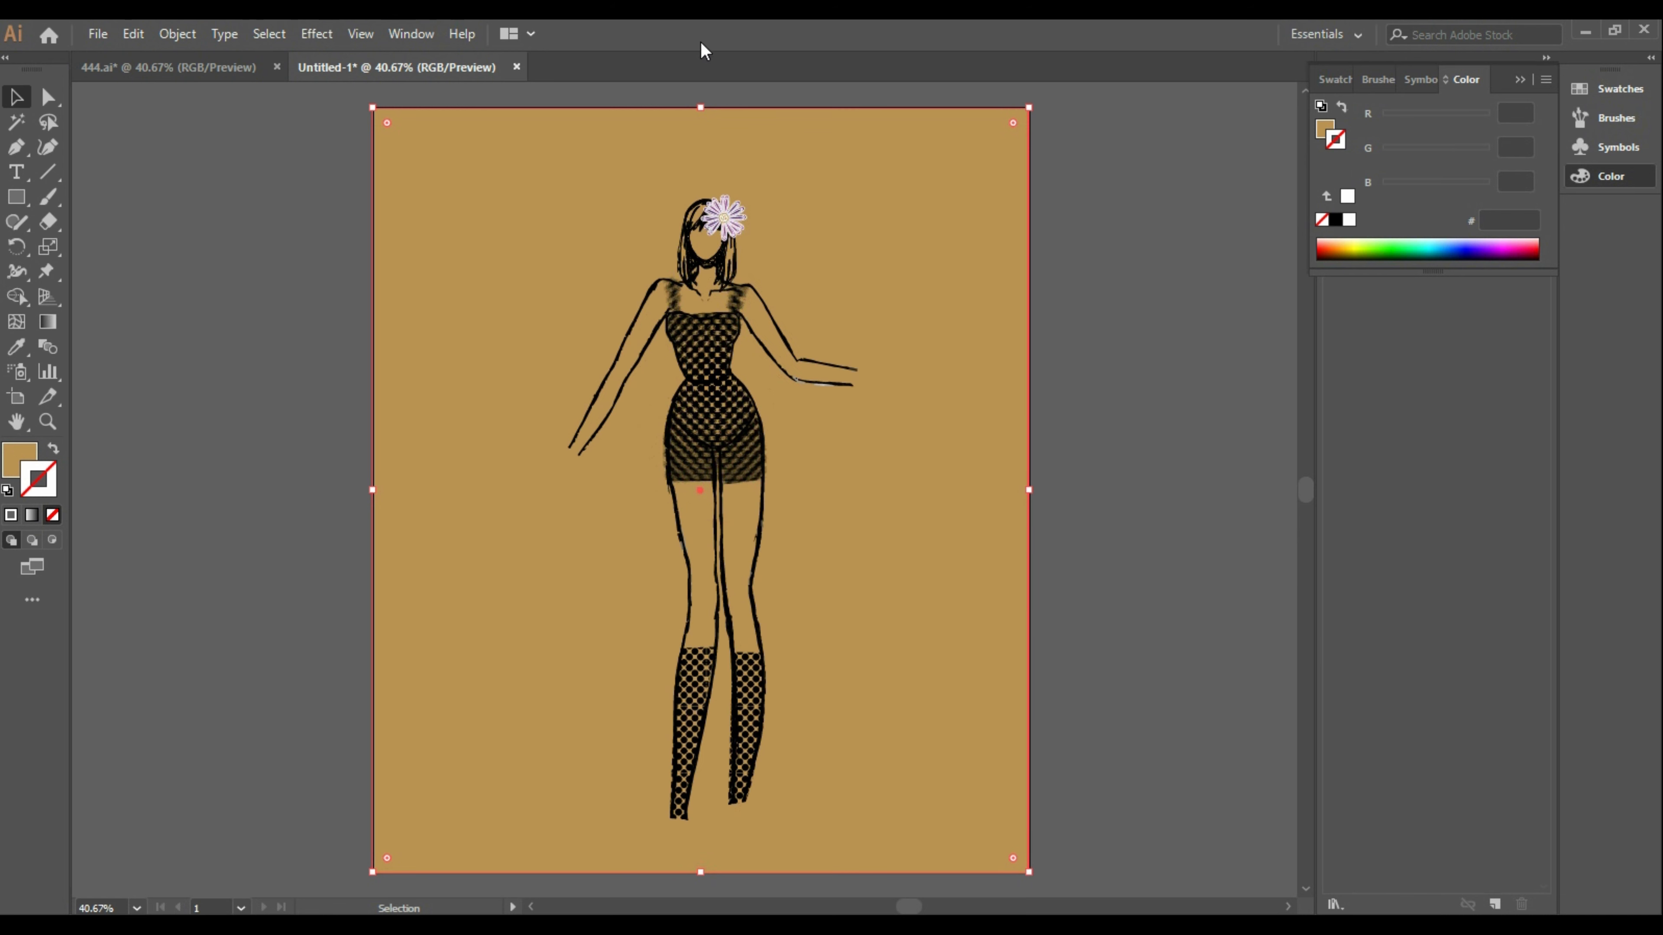
# Open the Decorative Legacy pattern swatch library and place it beside the artboard
pyautogui.click(1407, 80)
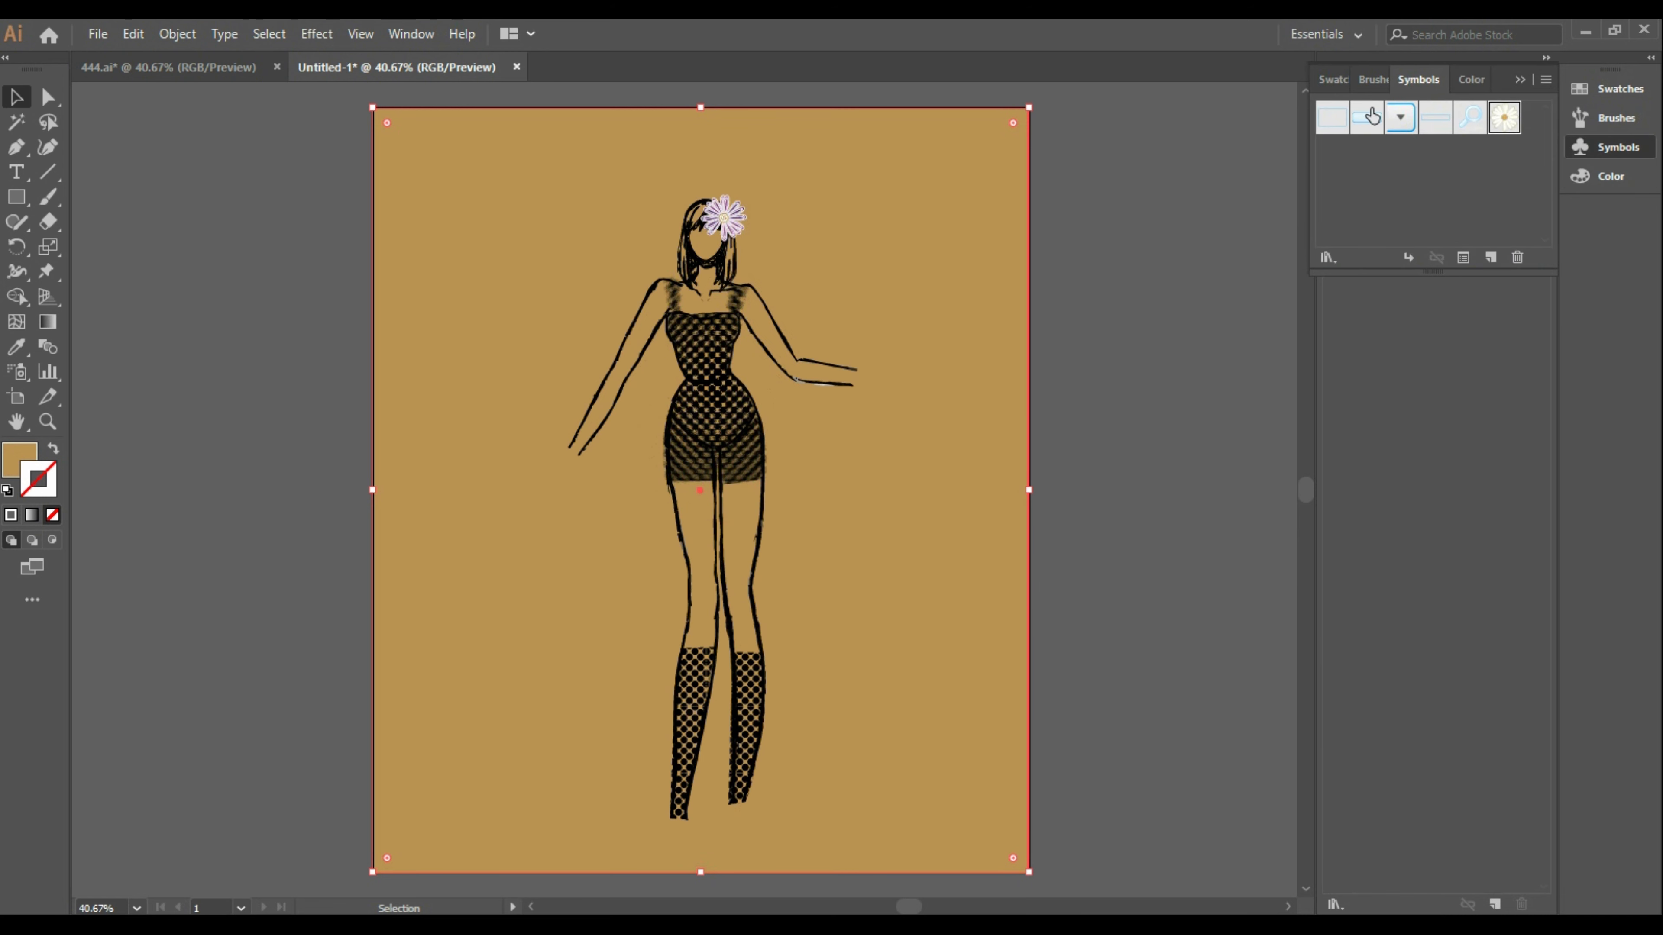
pyautogui.click(1339, 79)
pyautogui.click(1321, 255)
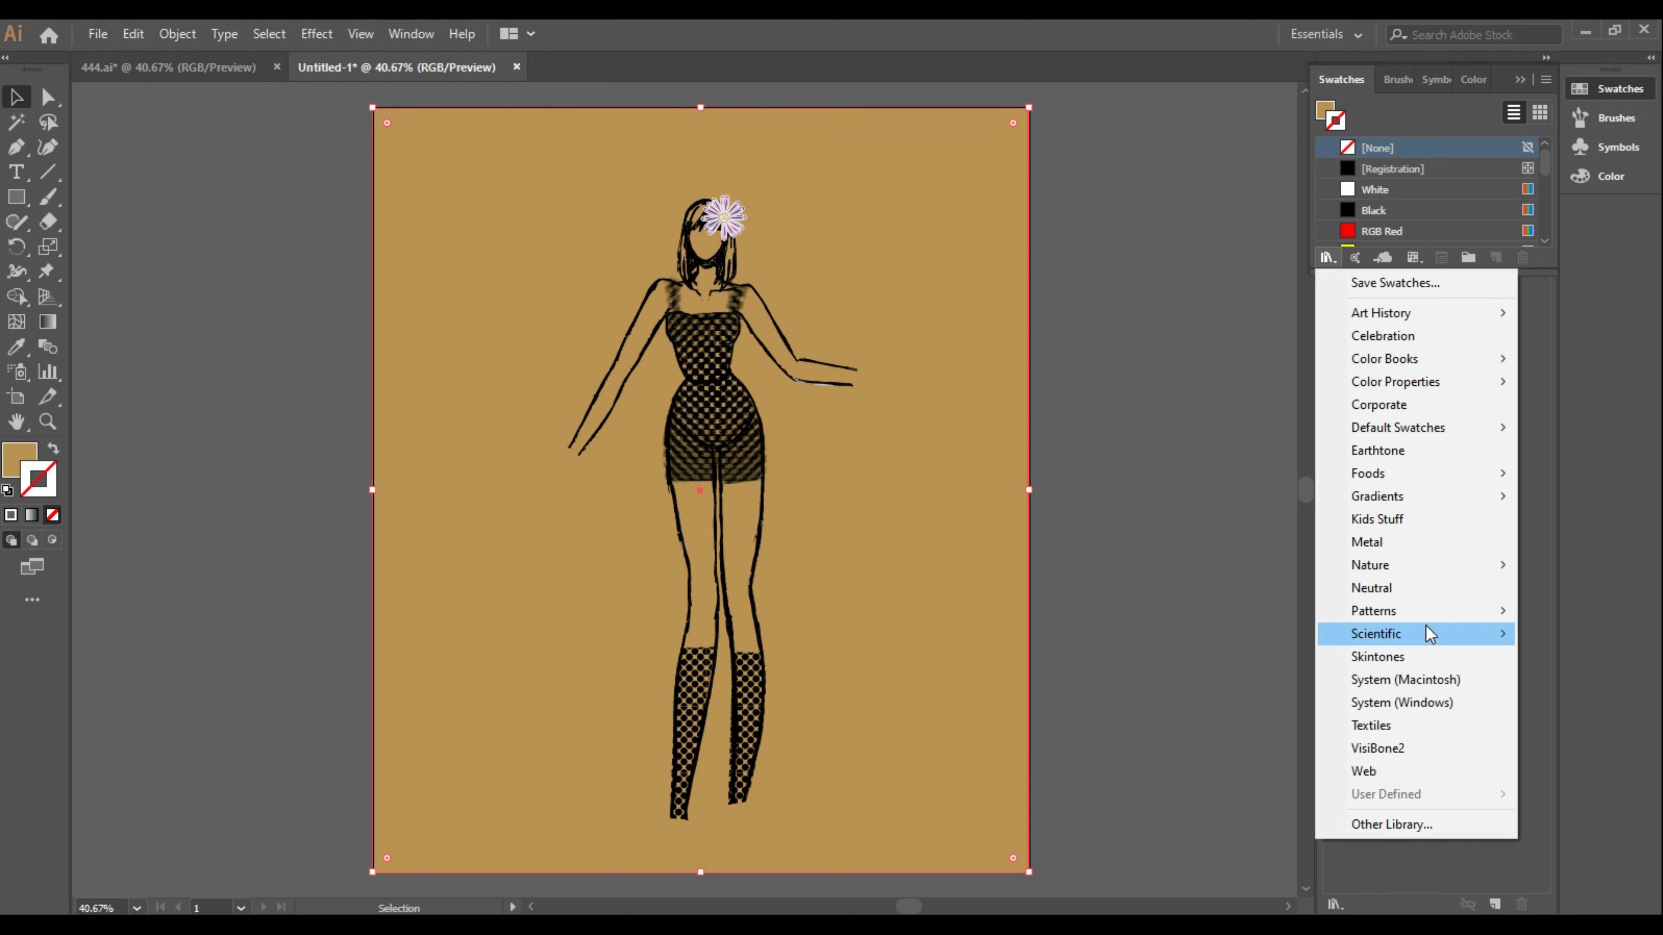
pyautogui.moveTo(1416, 618)
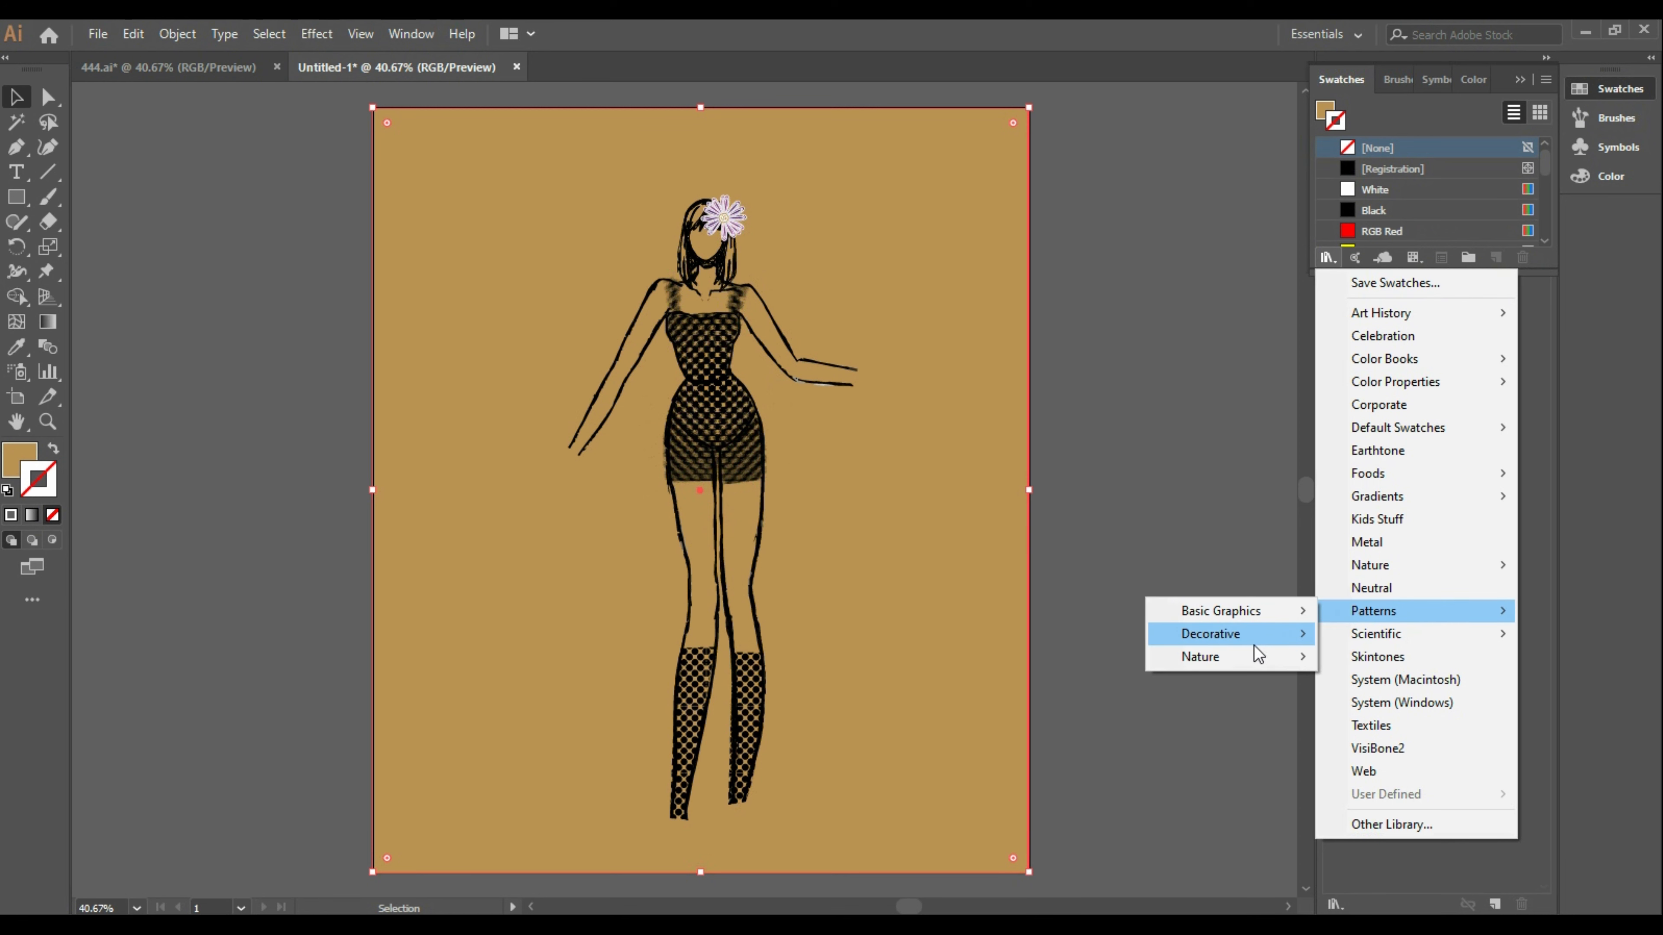
pyautogui.moveTo(1253, 644)
pyautogui.click(1407, 635)
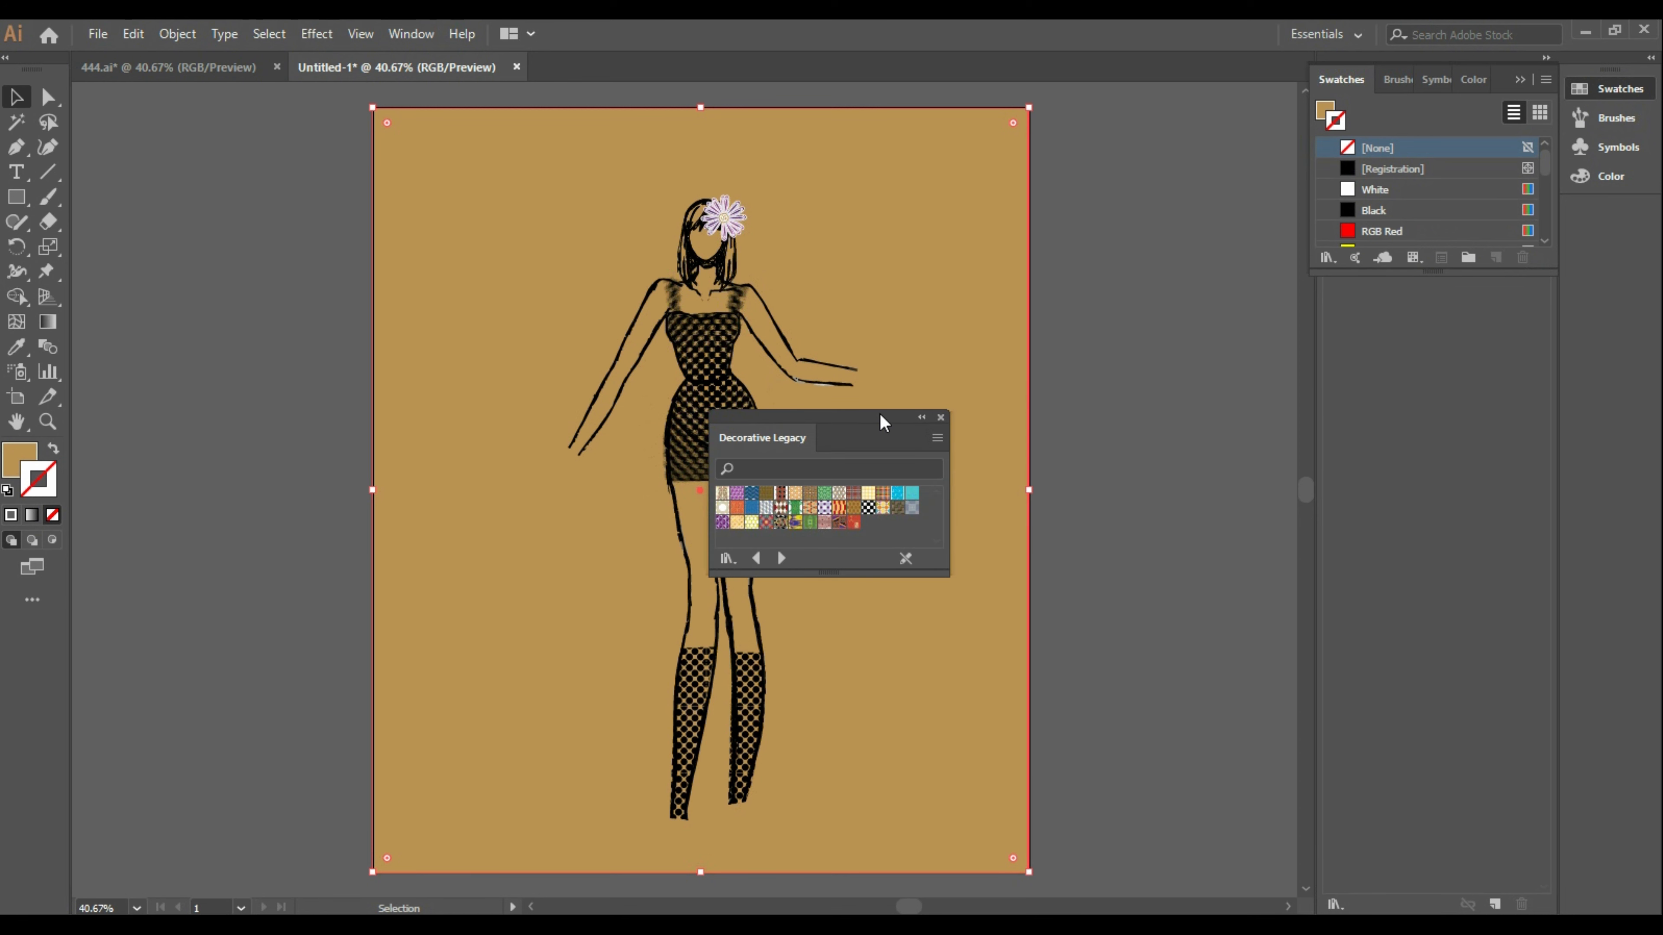
pyautogui.moveTo(879, 412); pyautogui.dragTo(1204, 212)
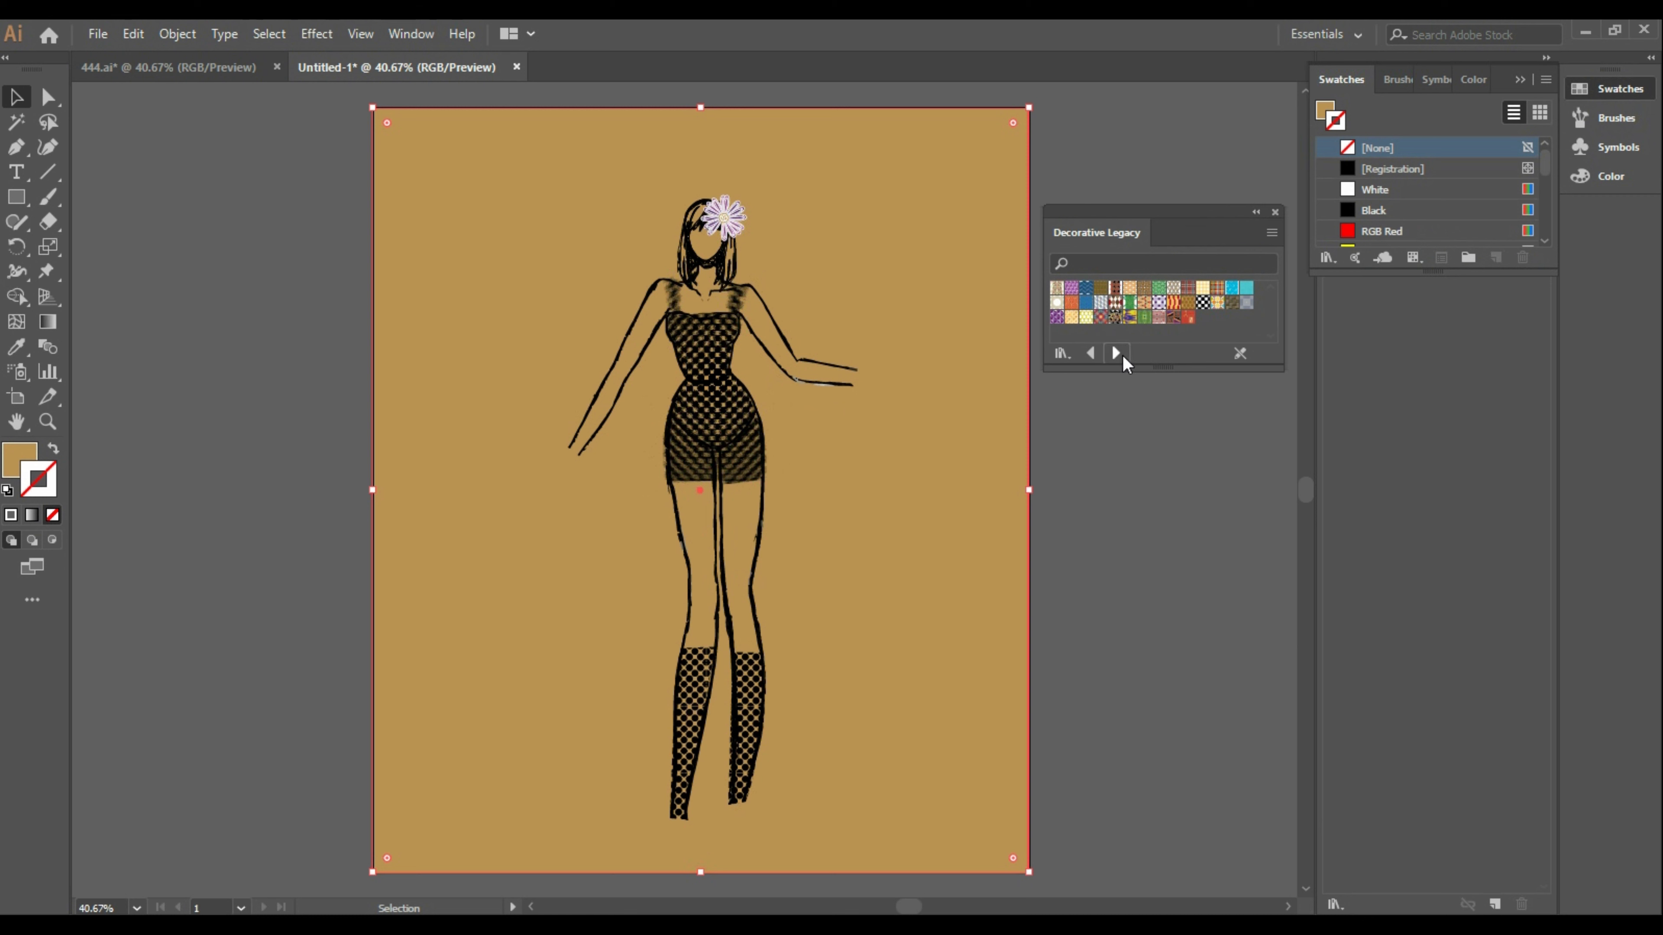
# Step forward through the pattern swatch libraries to Nature_Foliage
pyautogui.click(1121, 354)
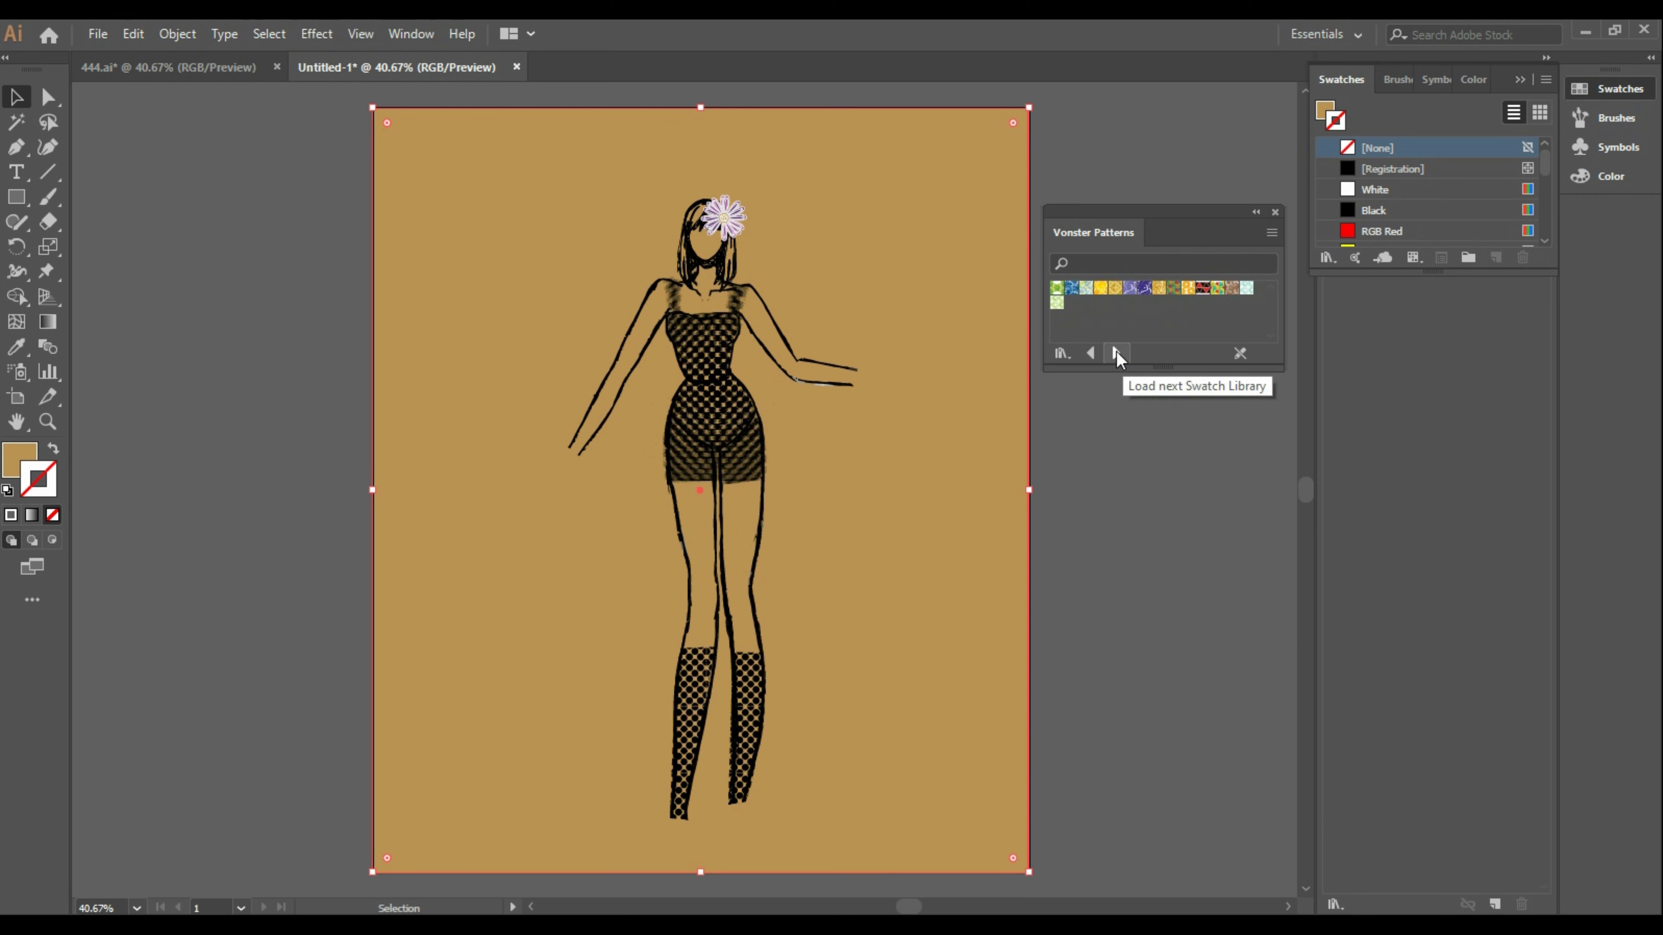
pyautogui.click(1117, 355)
pyautogui.click(1117, 355)
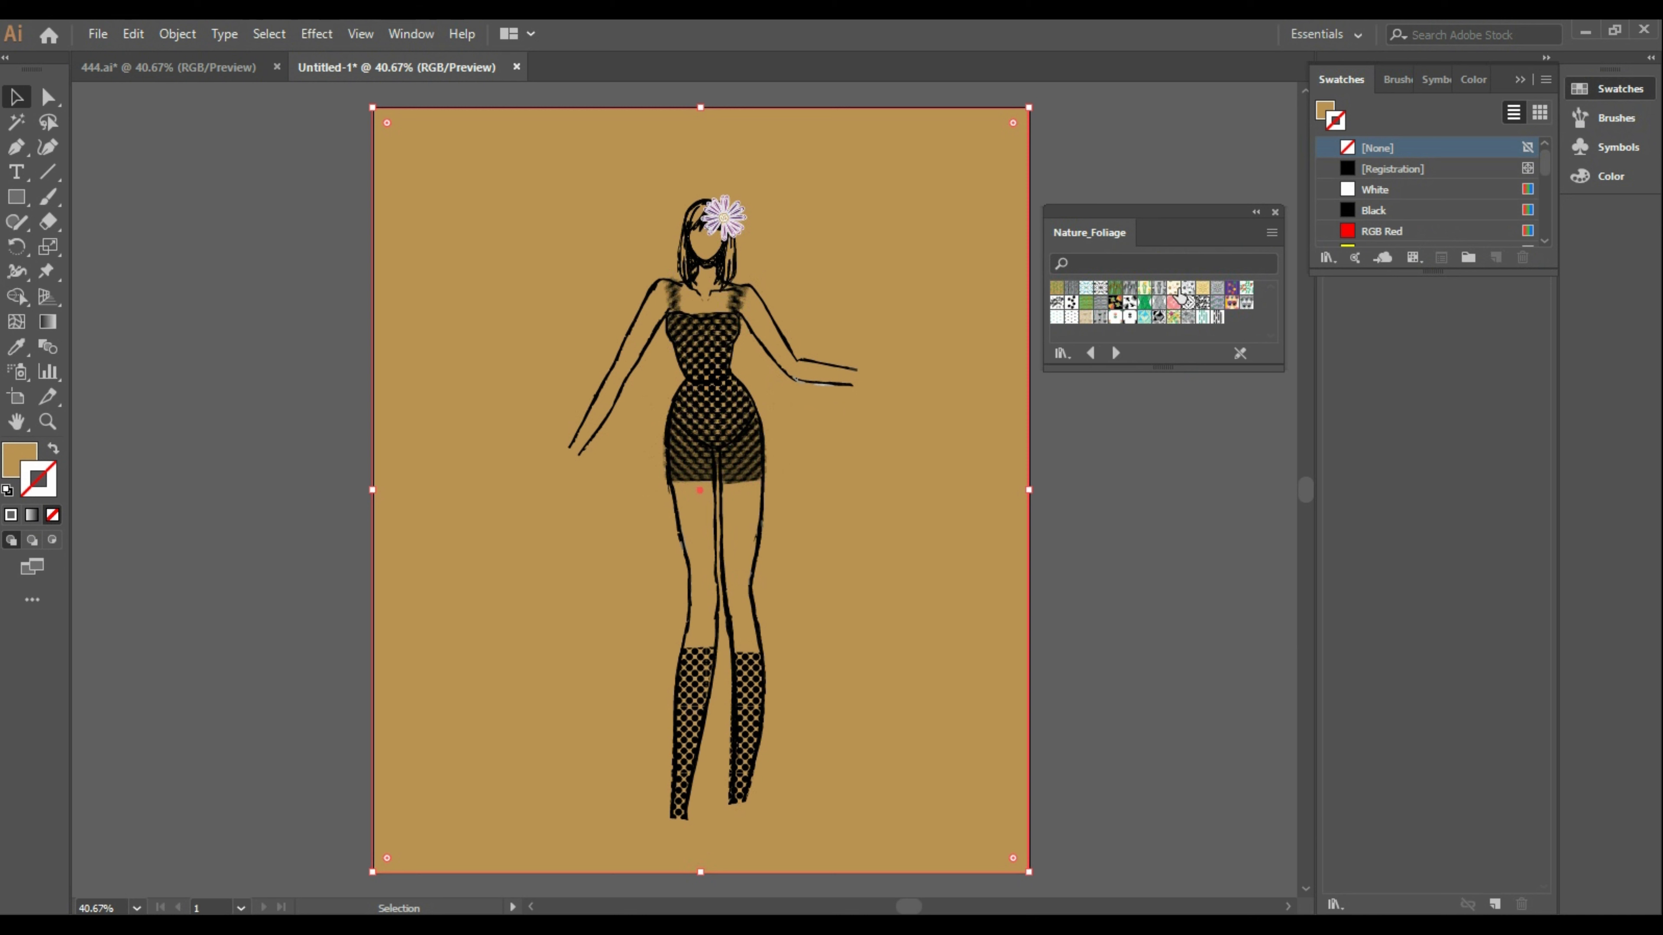
# Apply the Daisy foliage pattern to the background rectangle and swap fill and stroke so the pattern becomes its fill
pyautogui.click(1186, 289)
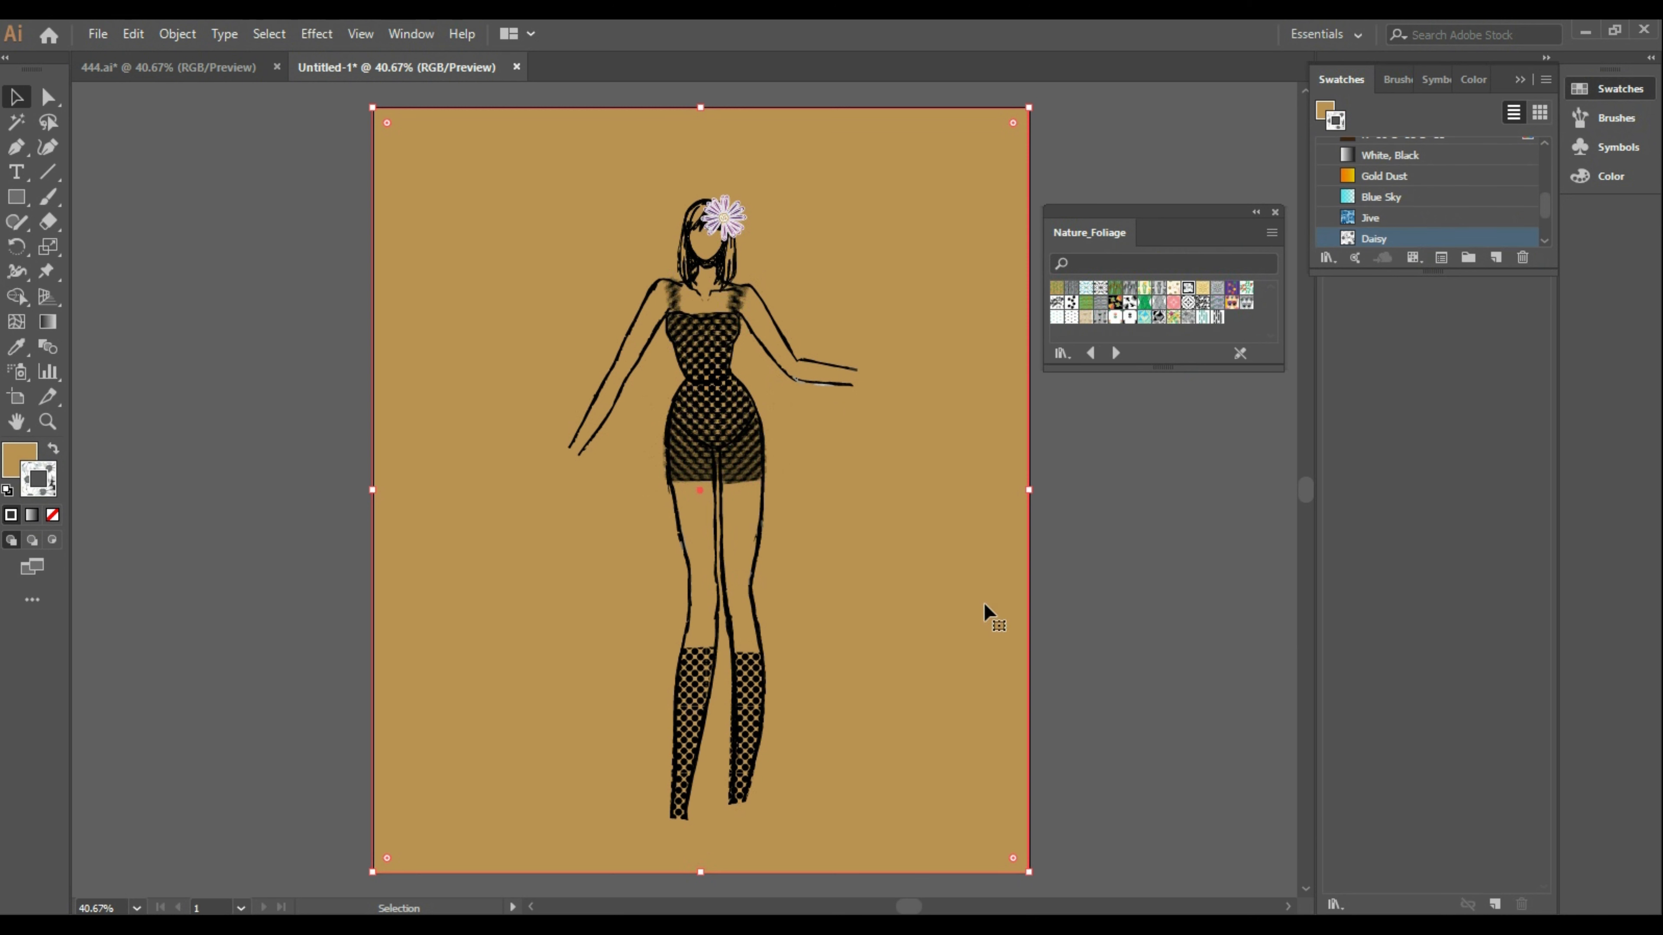
pyautogui.click(53, 449)
pyautogui.click(13, 465)
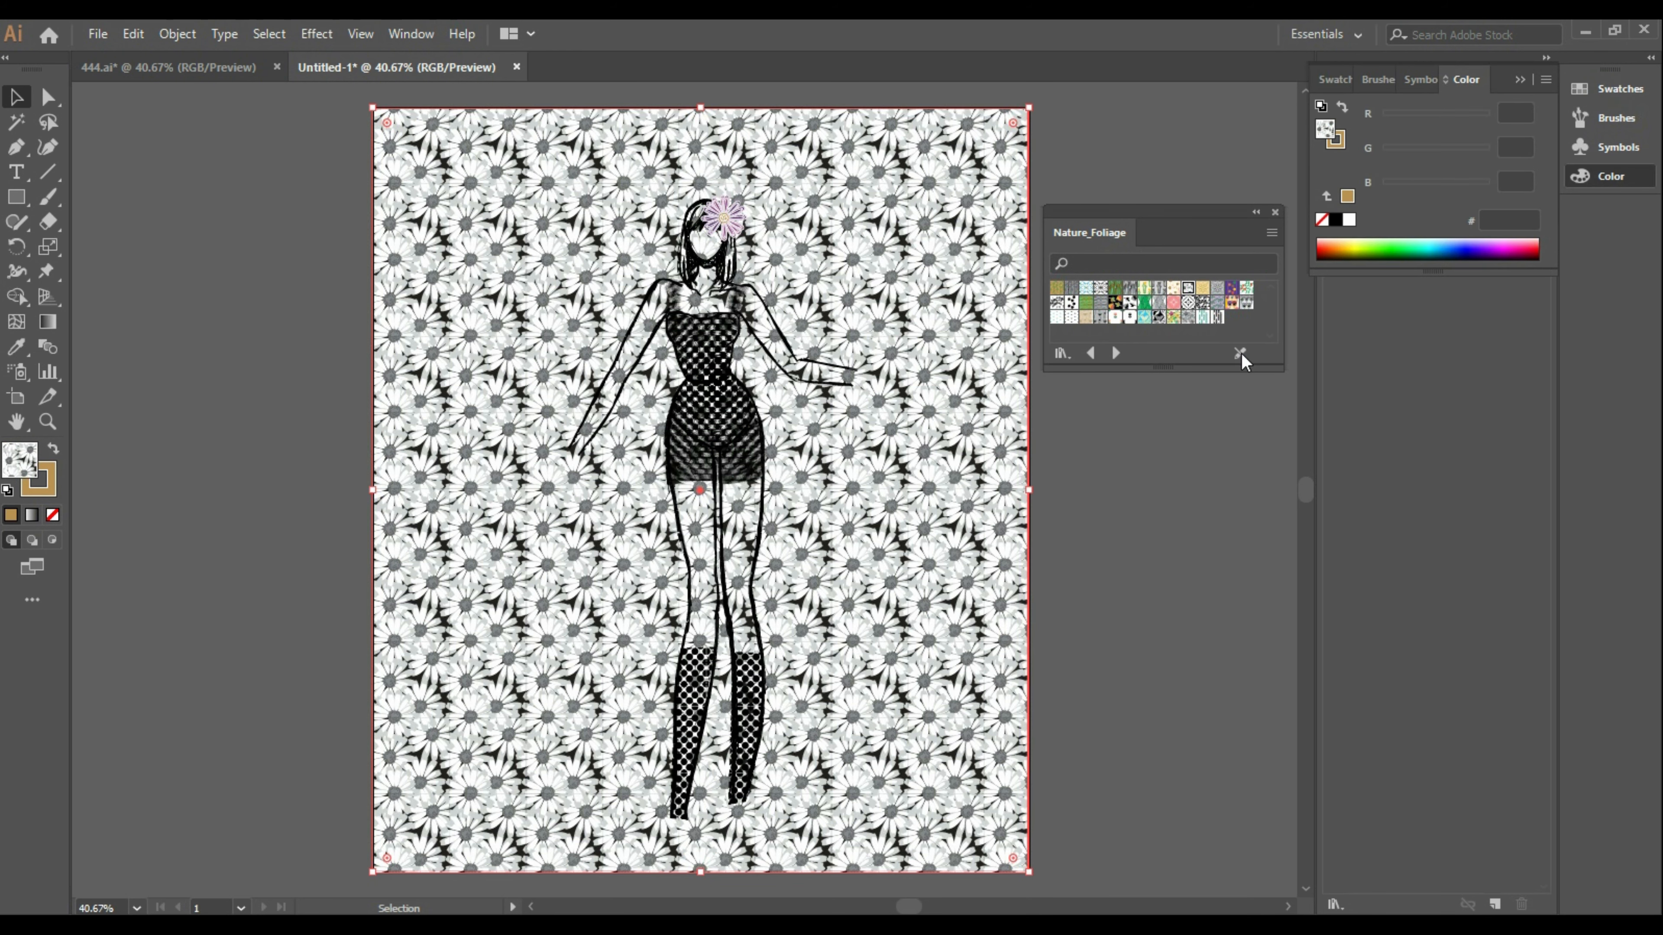
# Try the orange daisy, Fall Leaves, Water Lilies Color and black-and-white diamond lattice patterns from Nature_Foliage as the background fill
pyautogui.click(1173, 287)
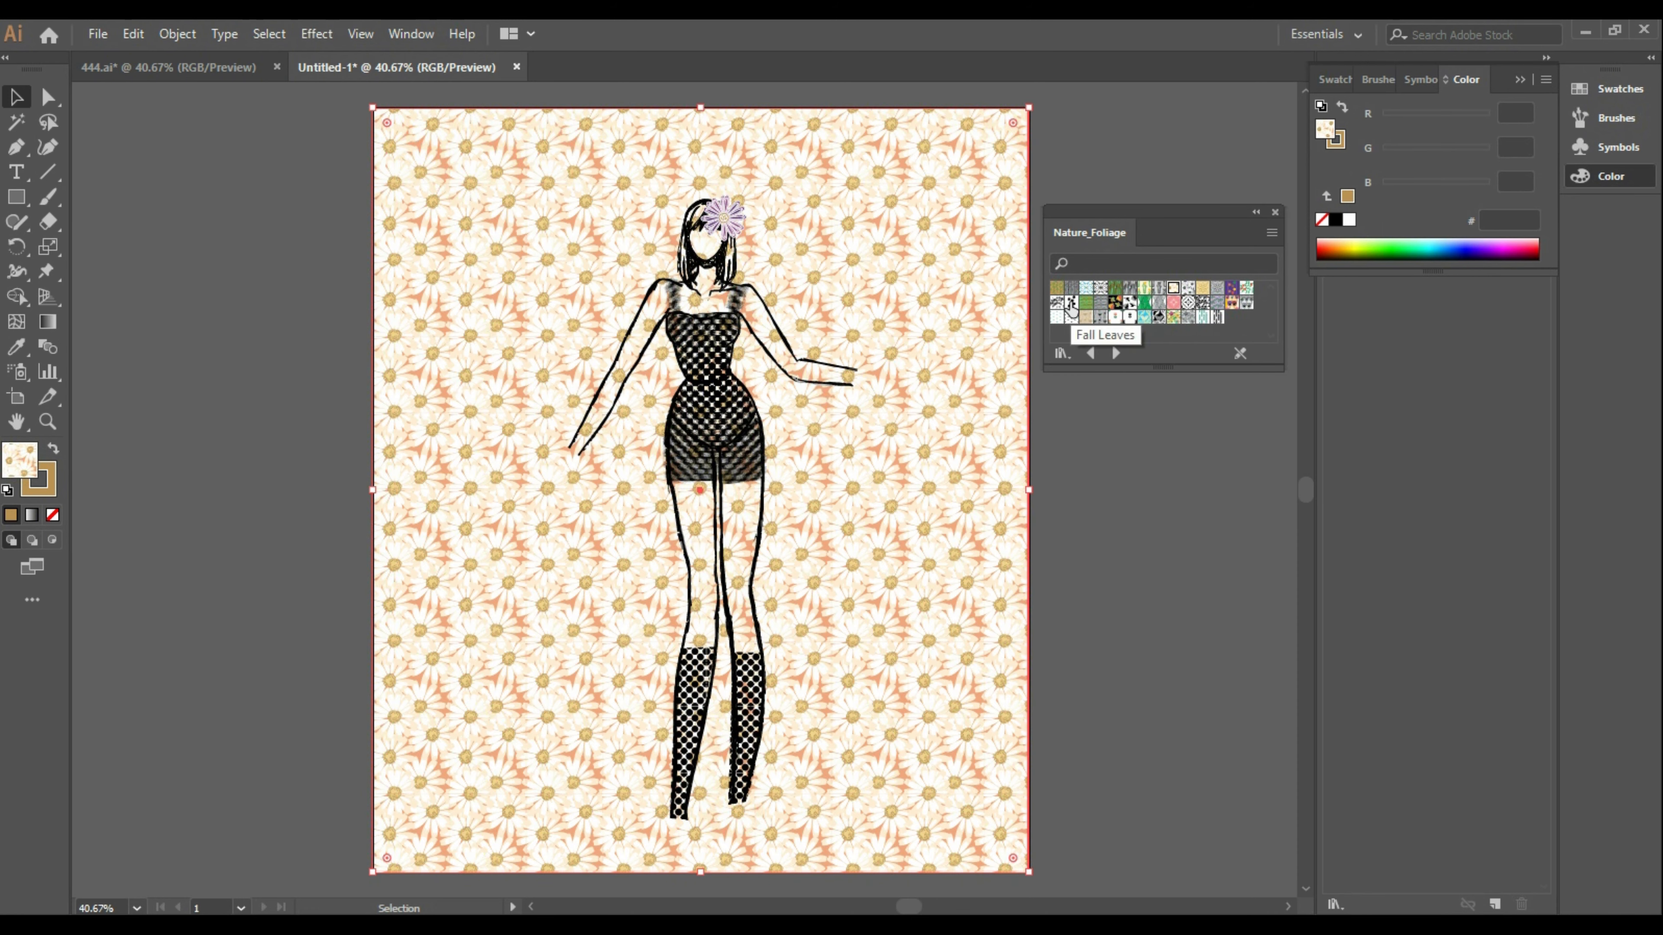
pyautogui.click(1070, 303)
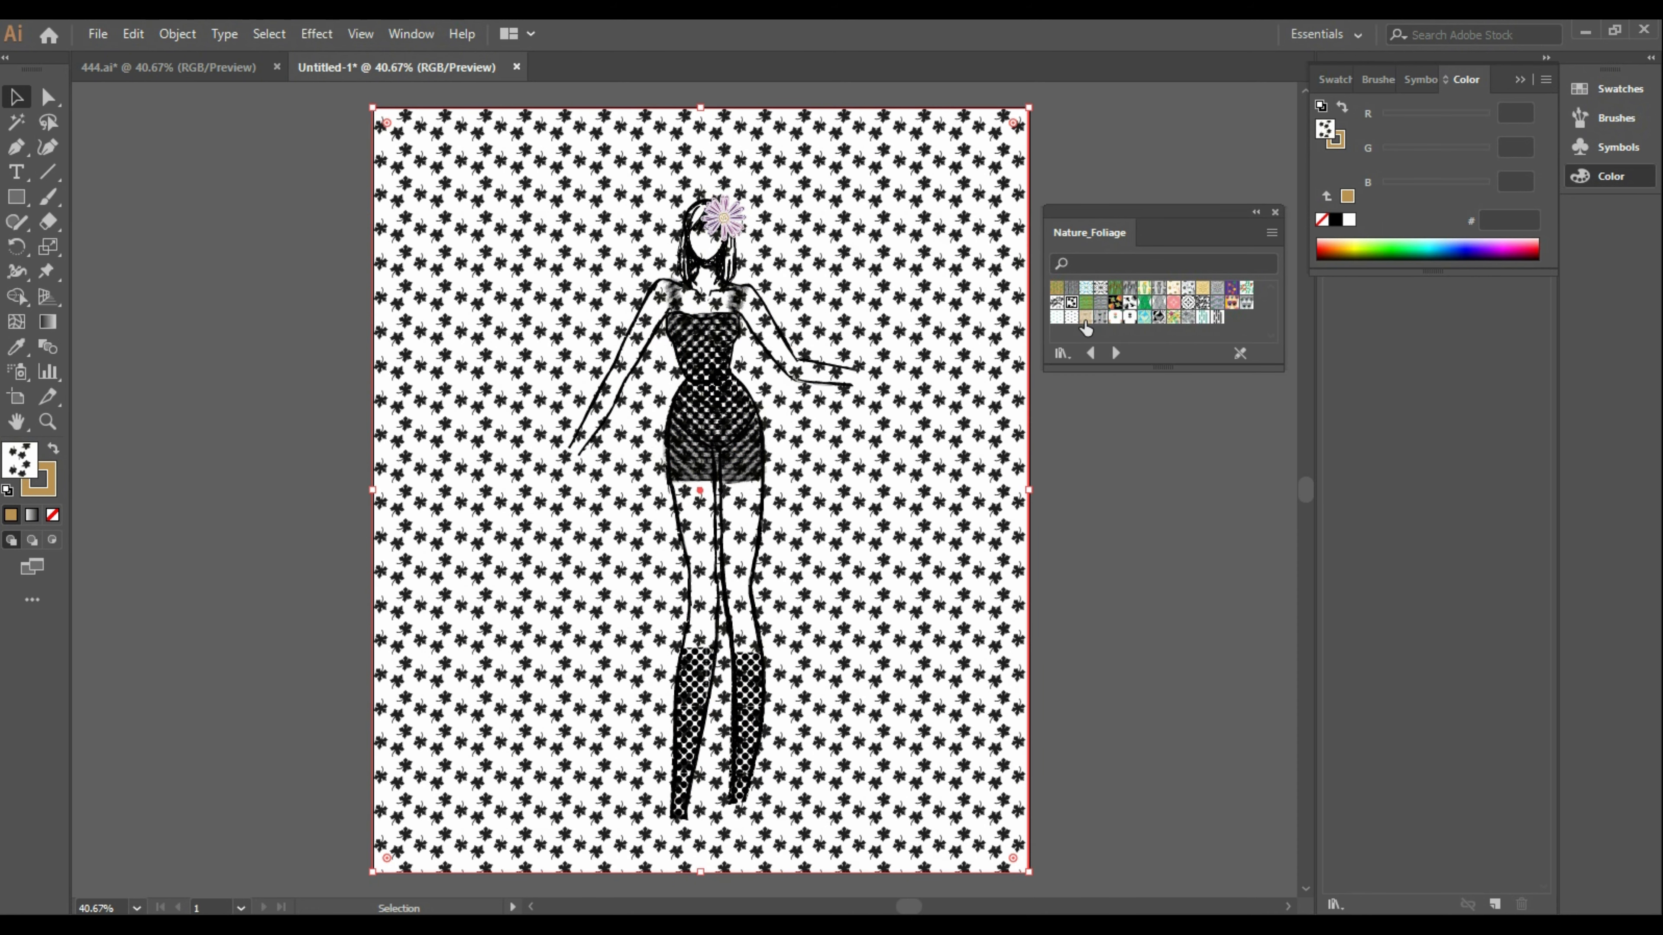
pyautogui.click(1143, 320)
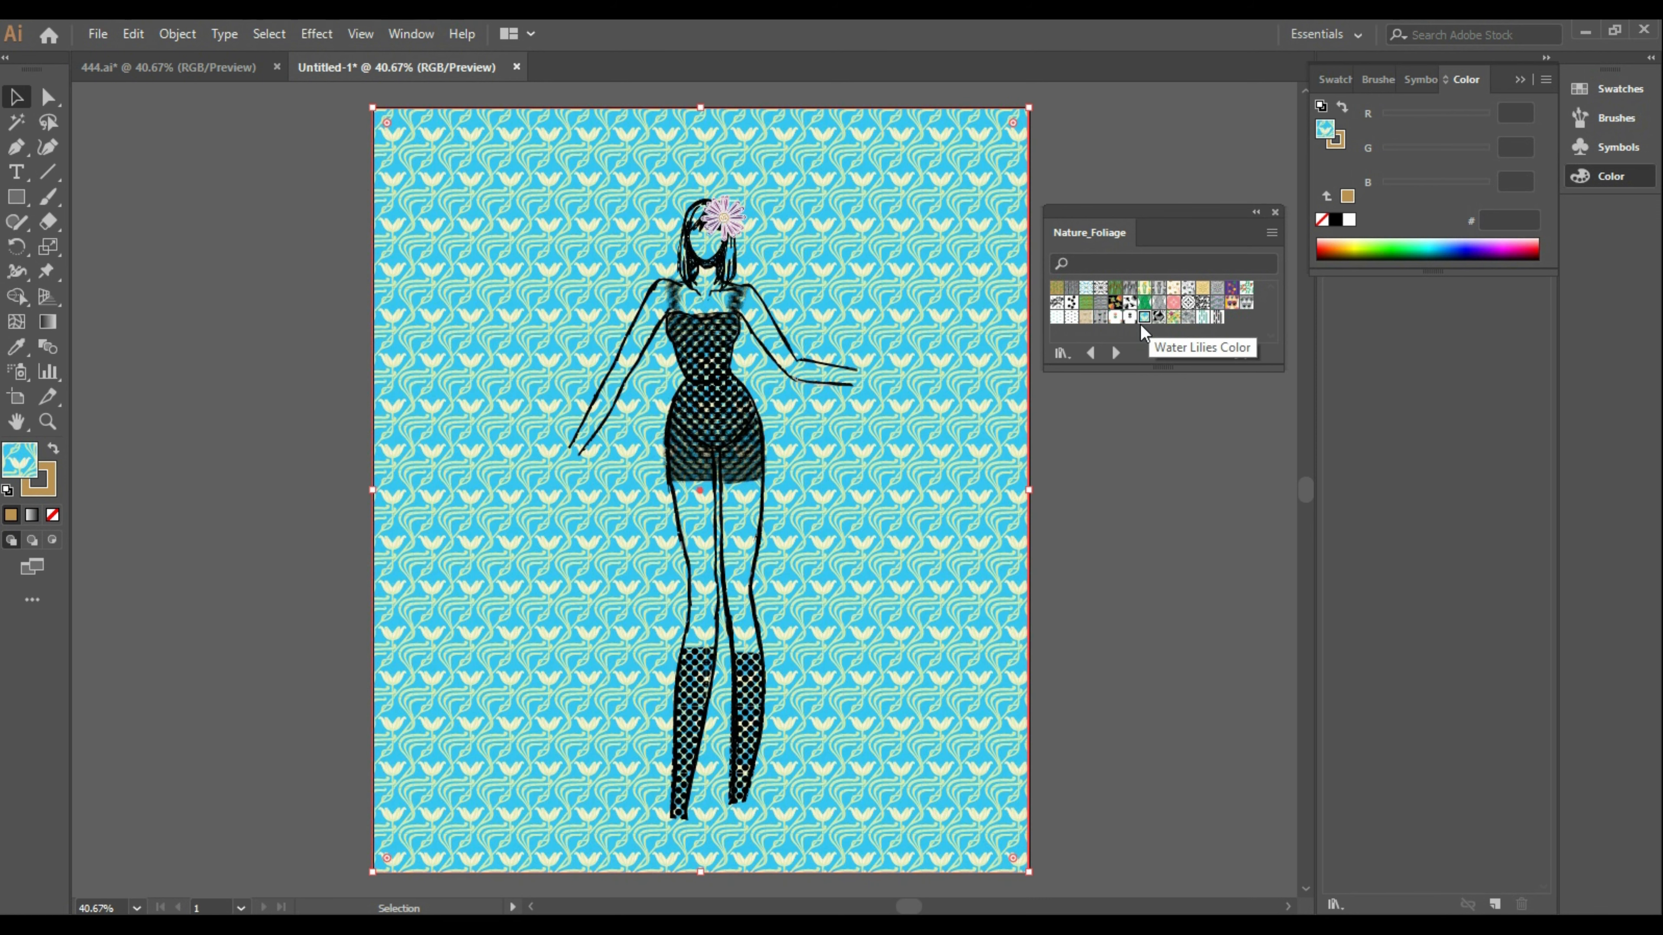
pyautogui.click(1188, 303)
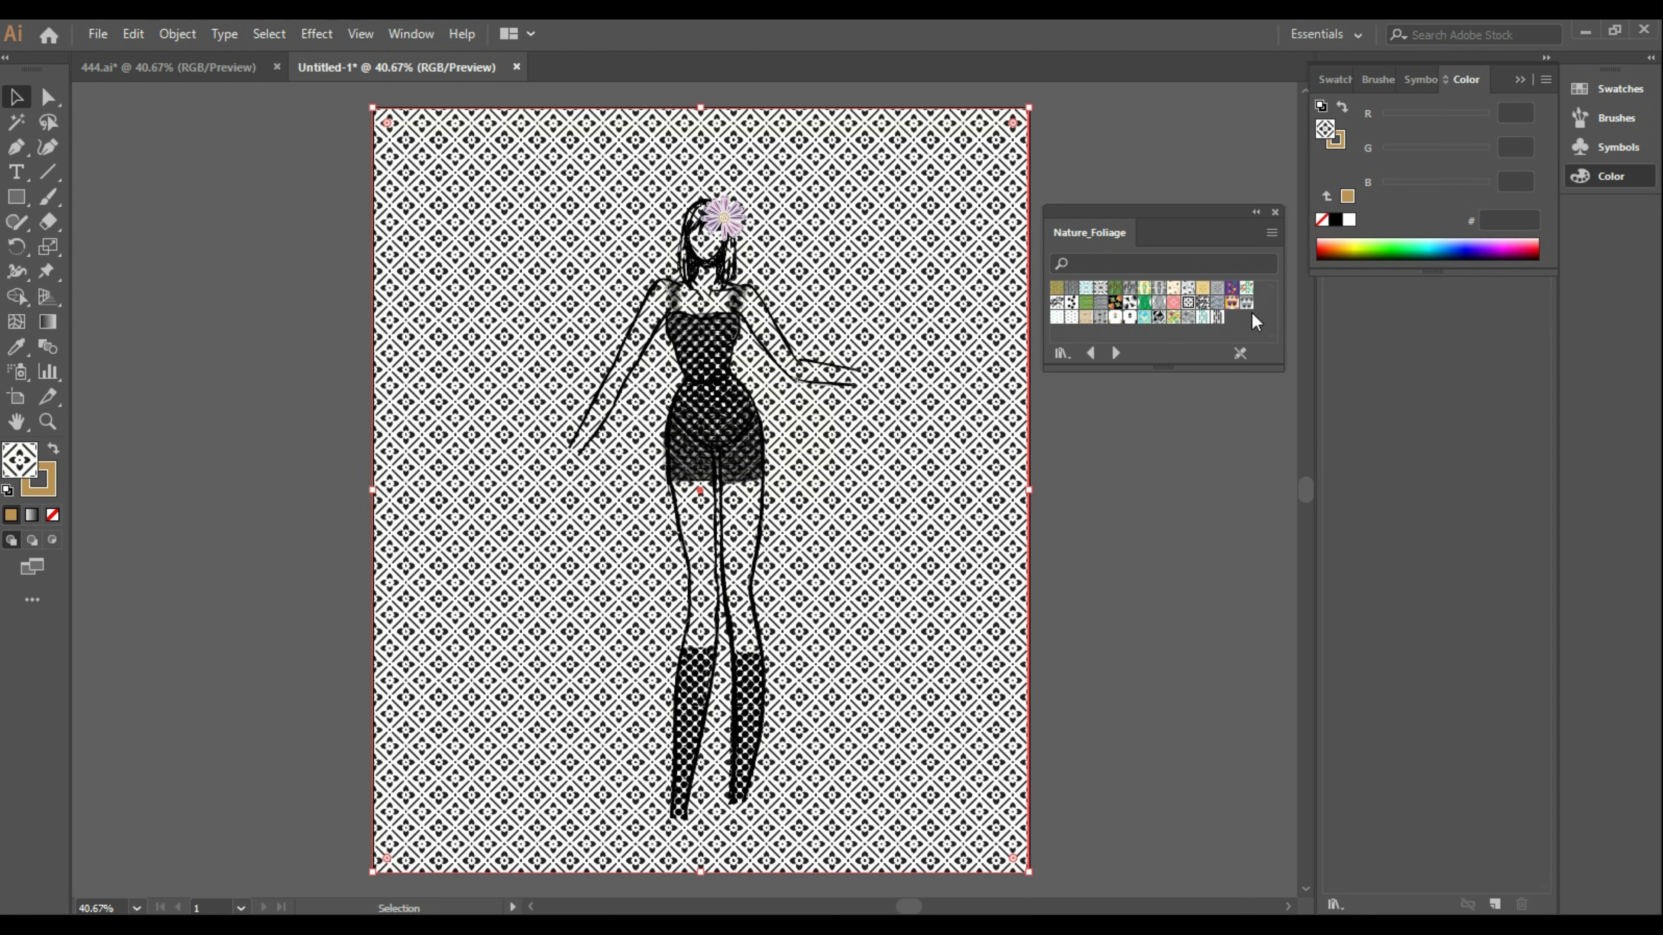
# Try a brown pattern from Nature_Animal Skins and the beige pattern with white circles from Decorative Legacy as the background fill
pyautogui.click(1090, 354)
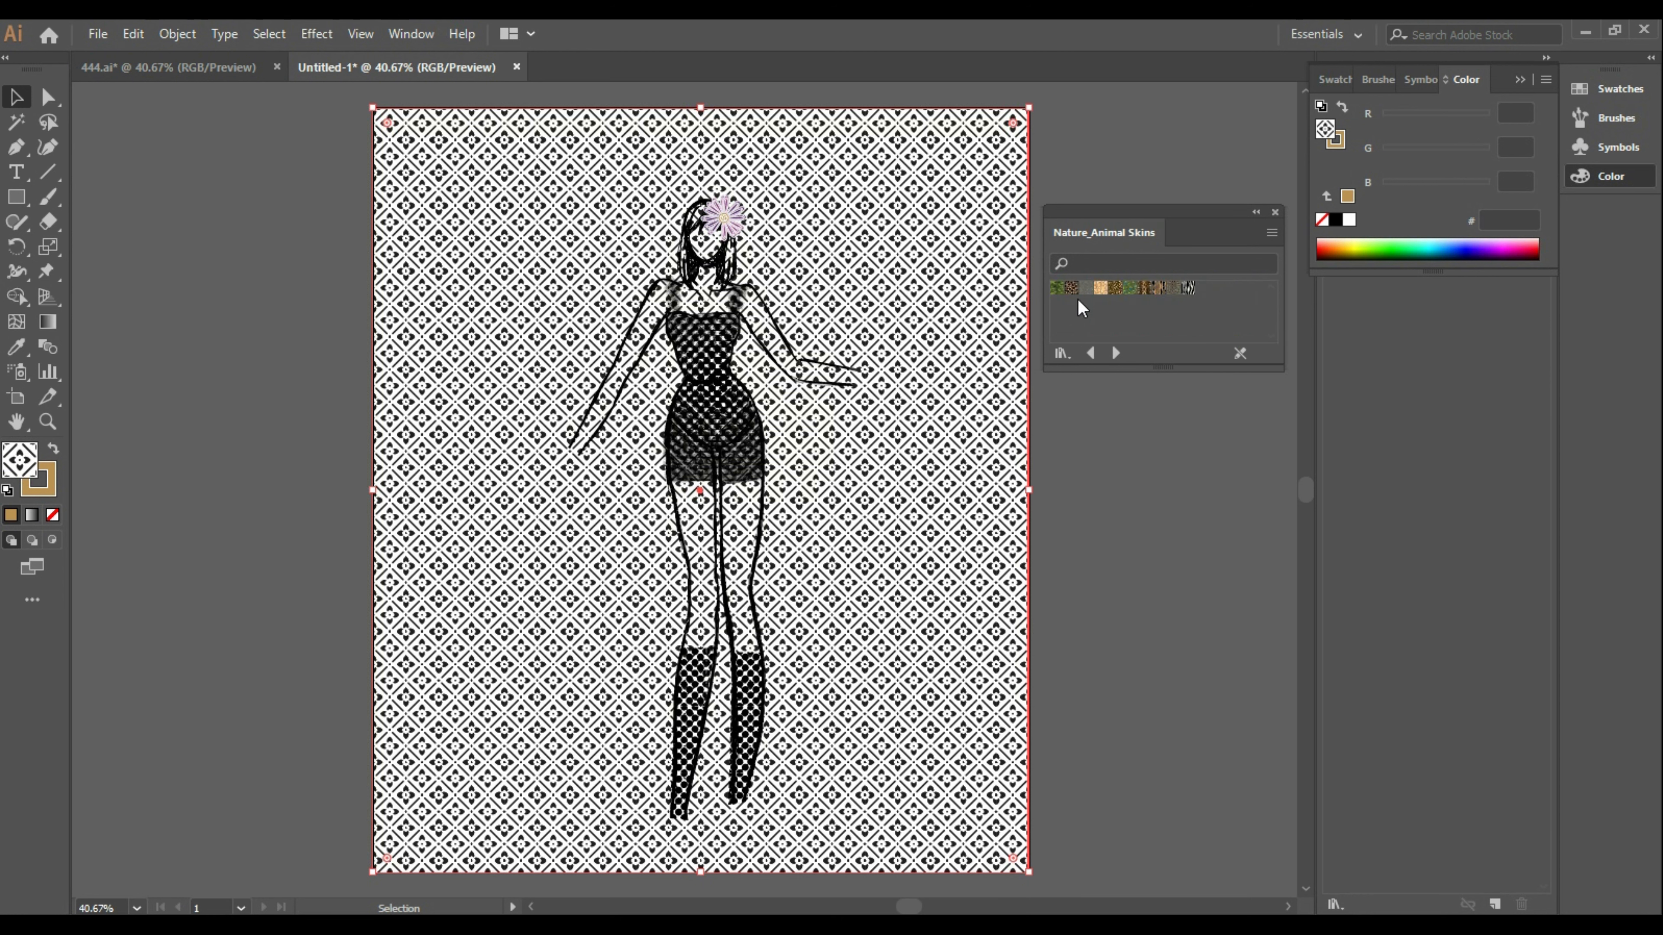
pyautogui.click(1174, 289)
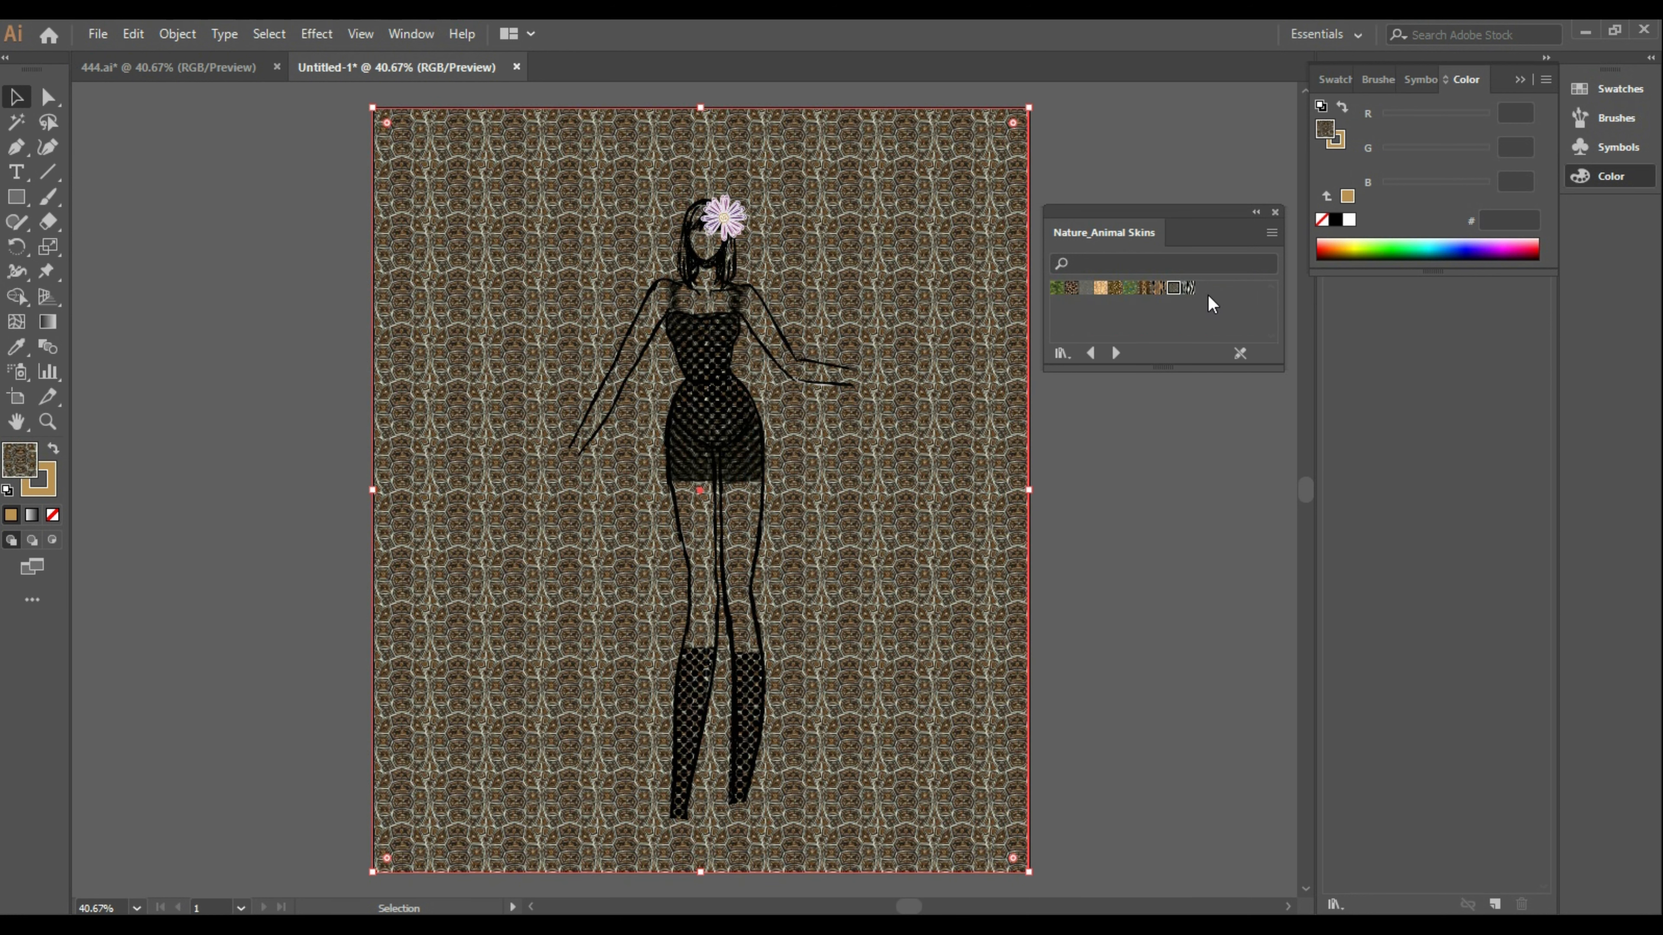
pyautogui.click(1091, 353)
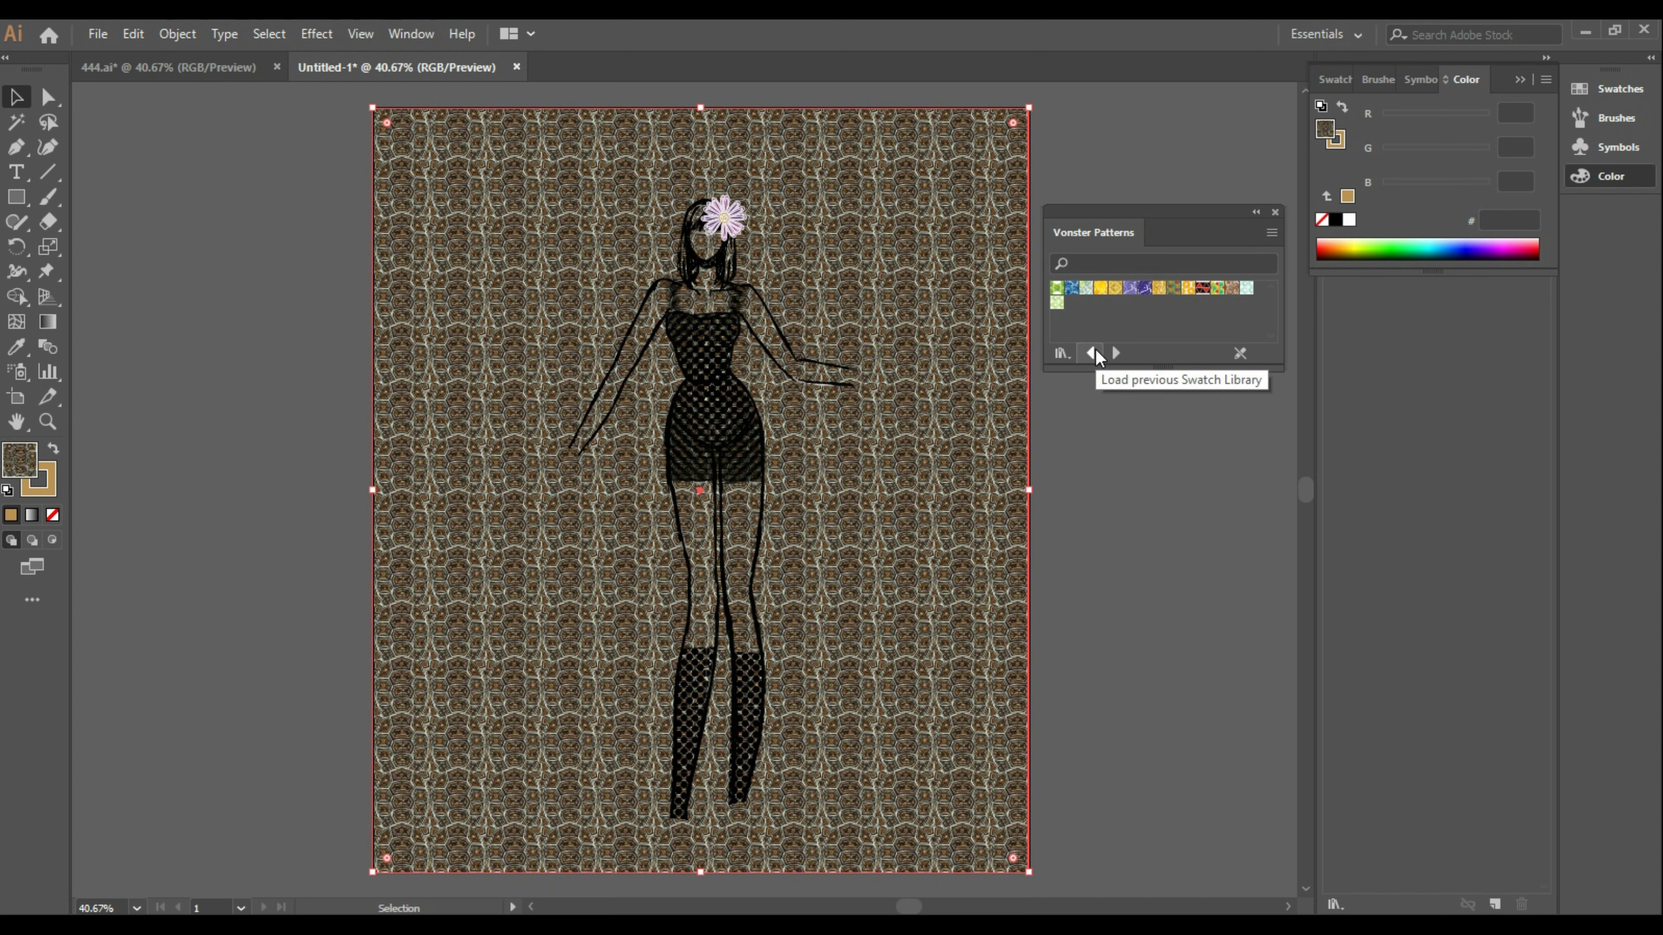
pyautogui.click(1091, 353)
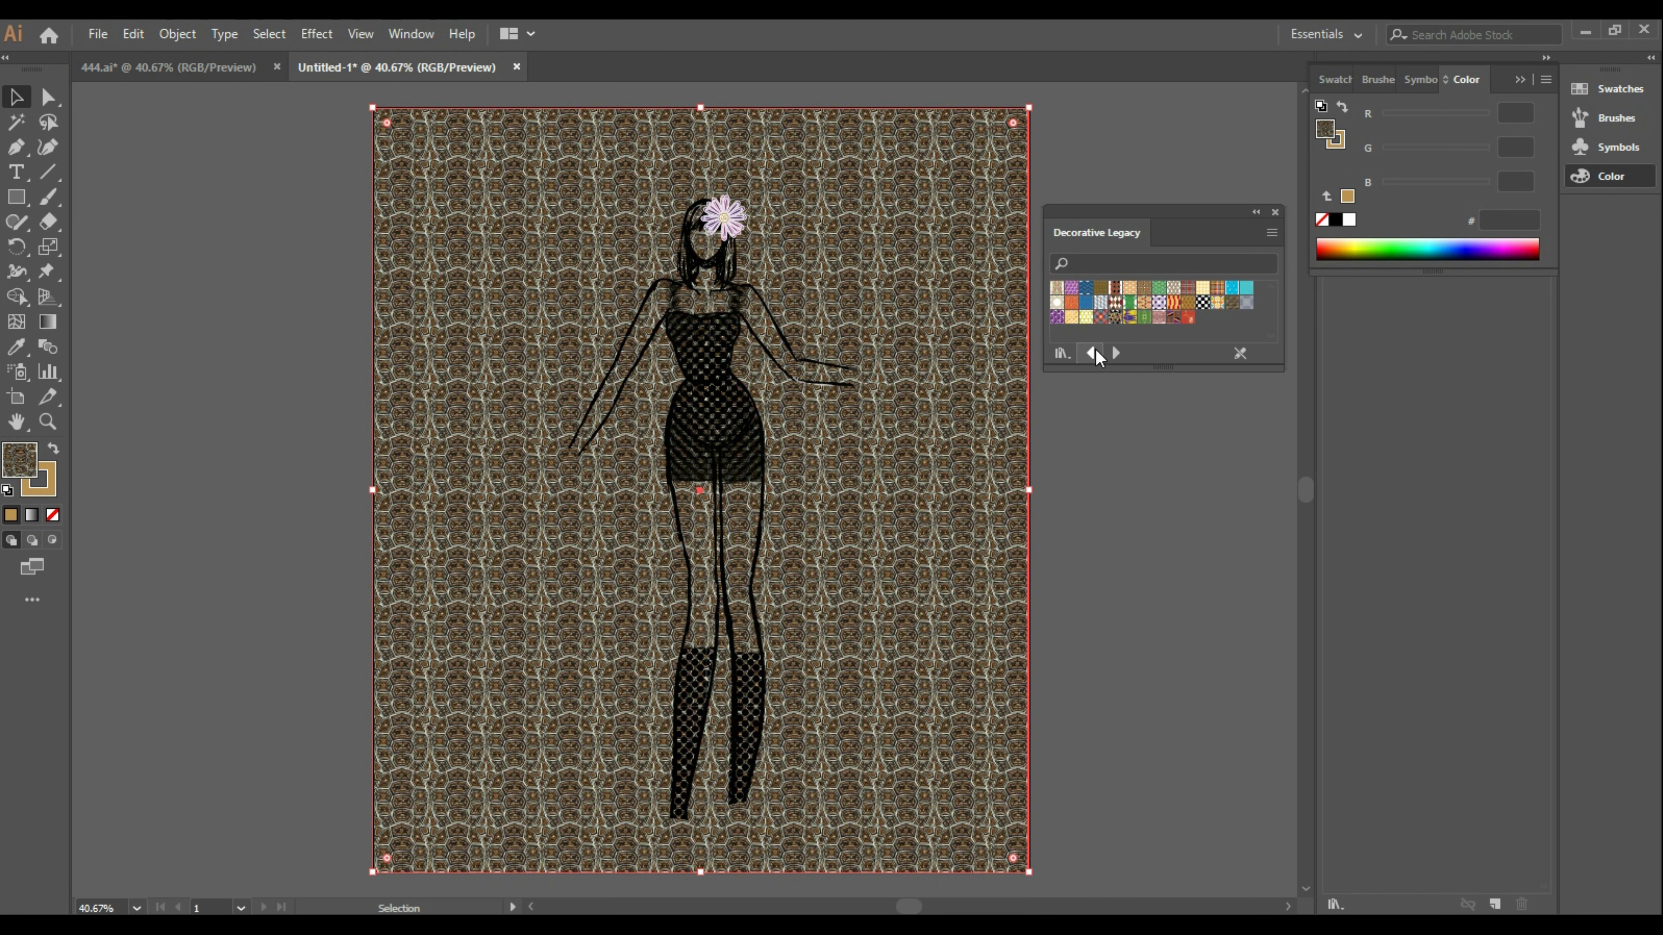
pyautogui.click(1056, 302)
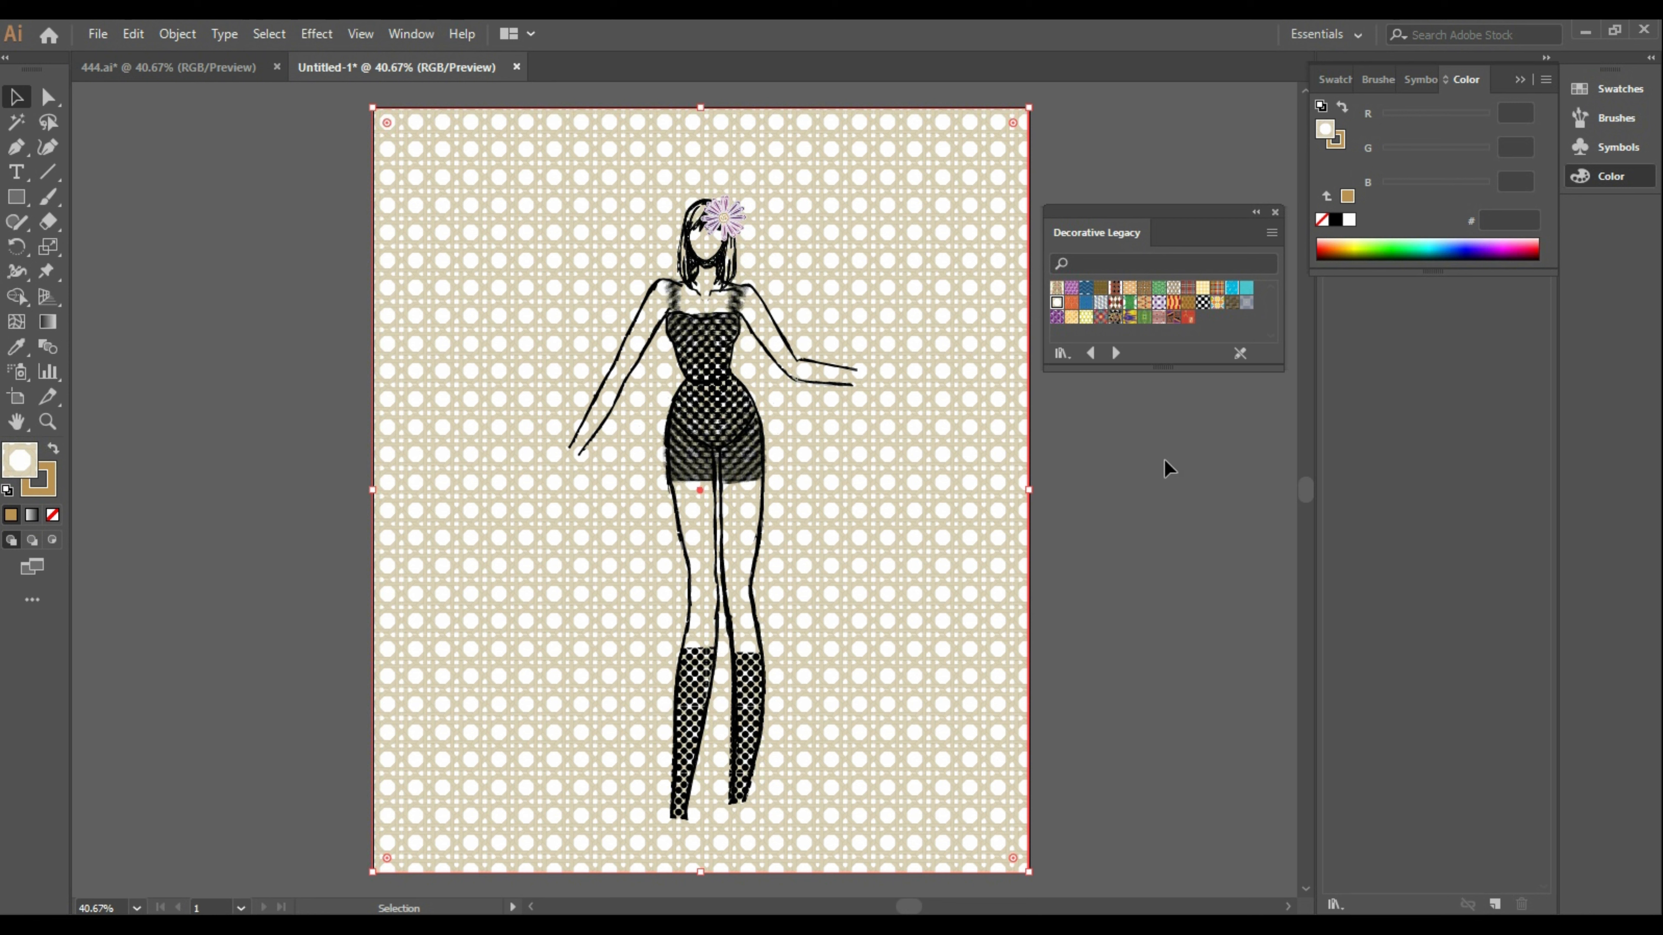
# Load the Basic Graphics_Textures library and try its cracked-line, fine stipple and short-stroke textures on the background rectangle
pyautogui.click(1089, 354)
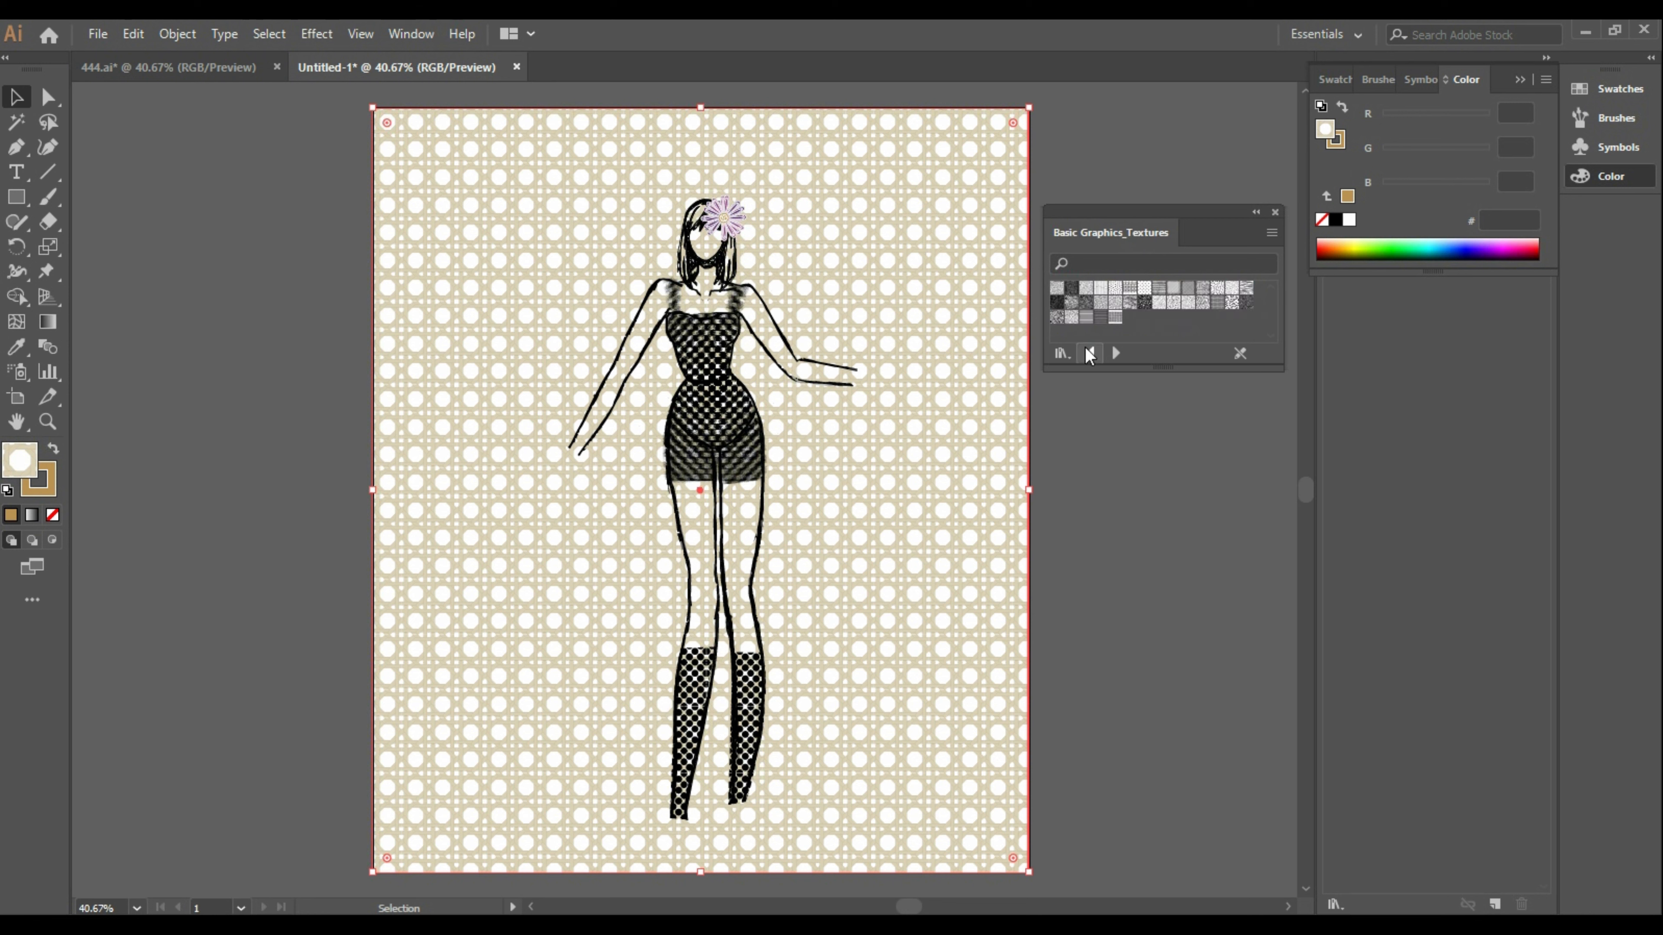
pyautogui.click(1145, 303)
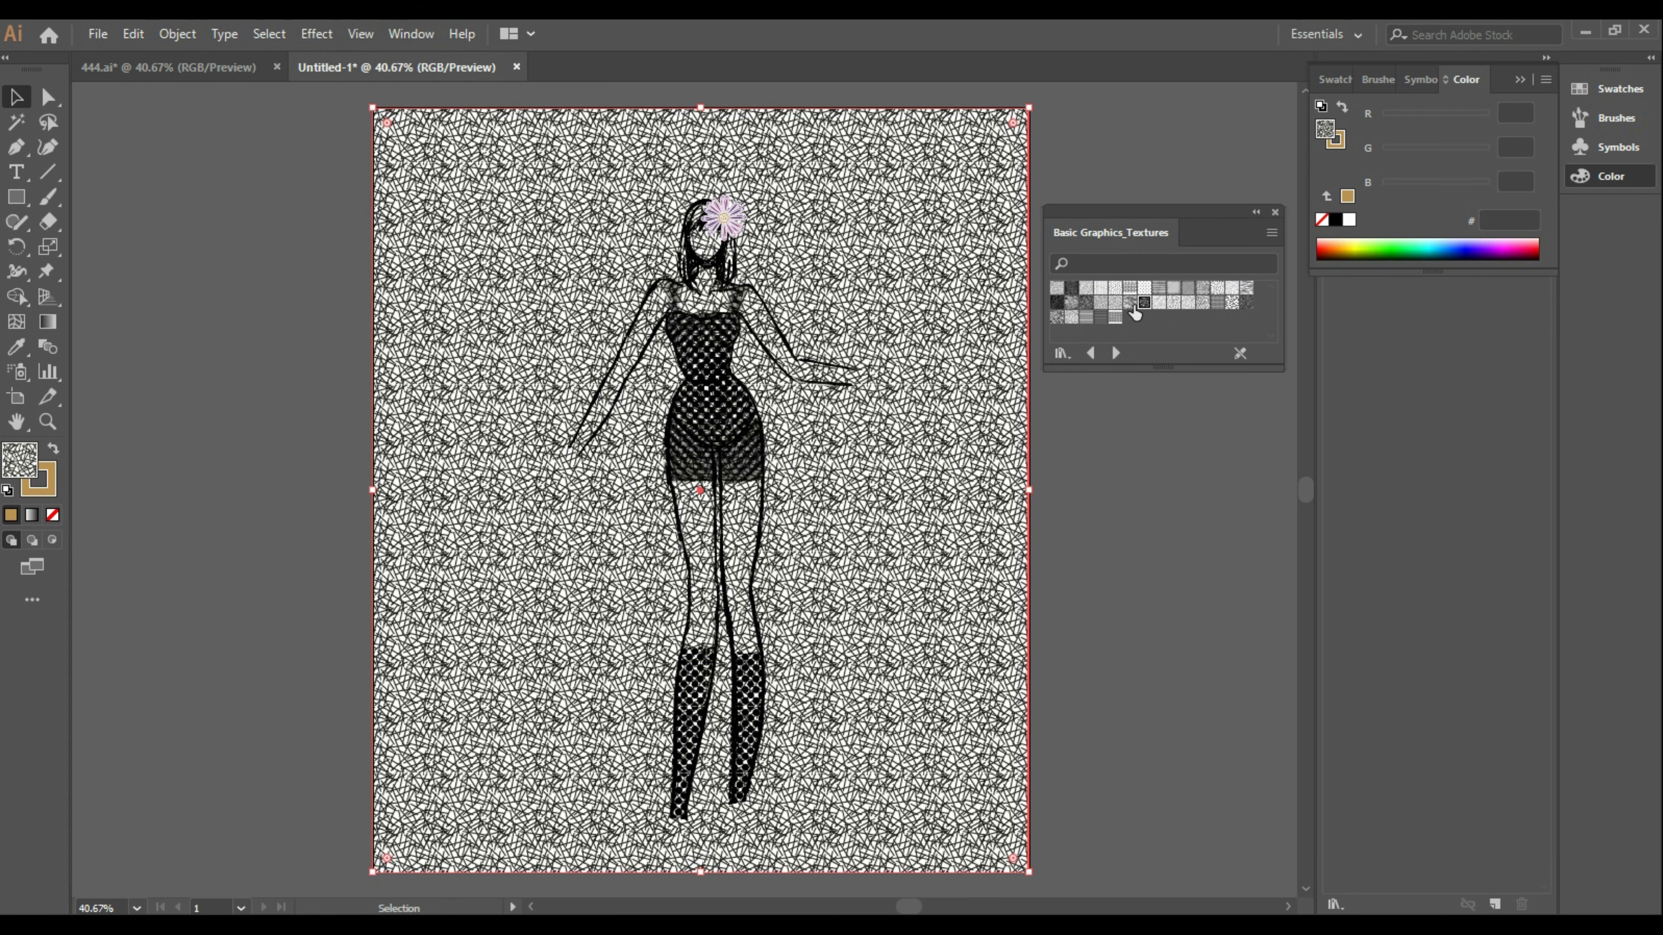
pyautogui.click(1158, 304)
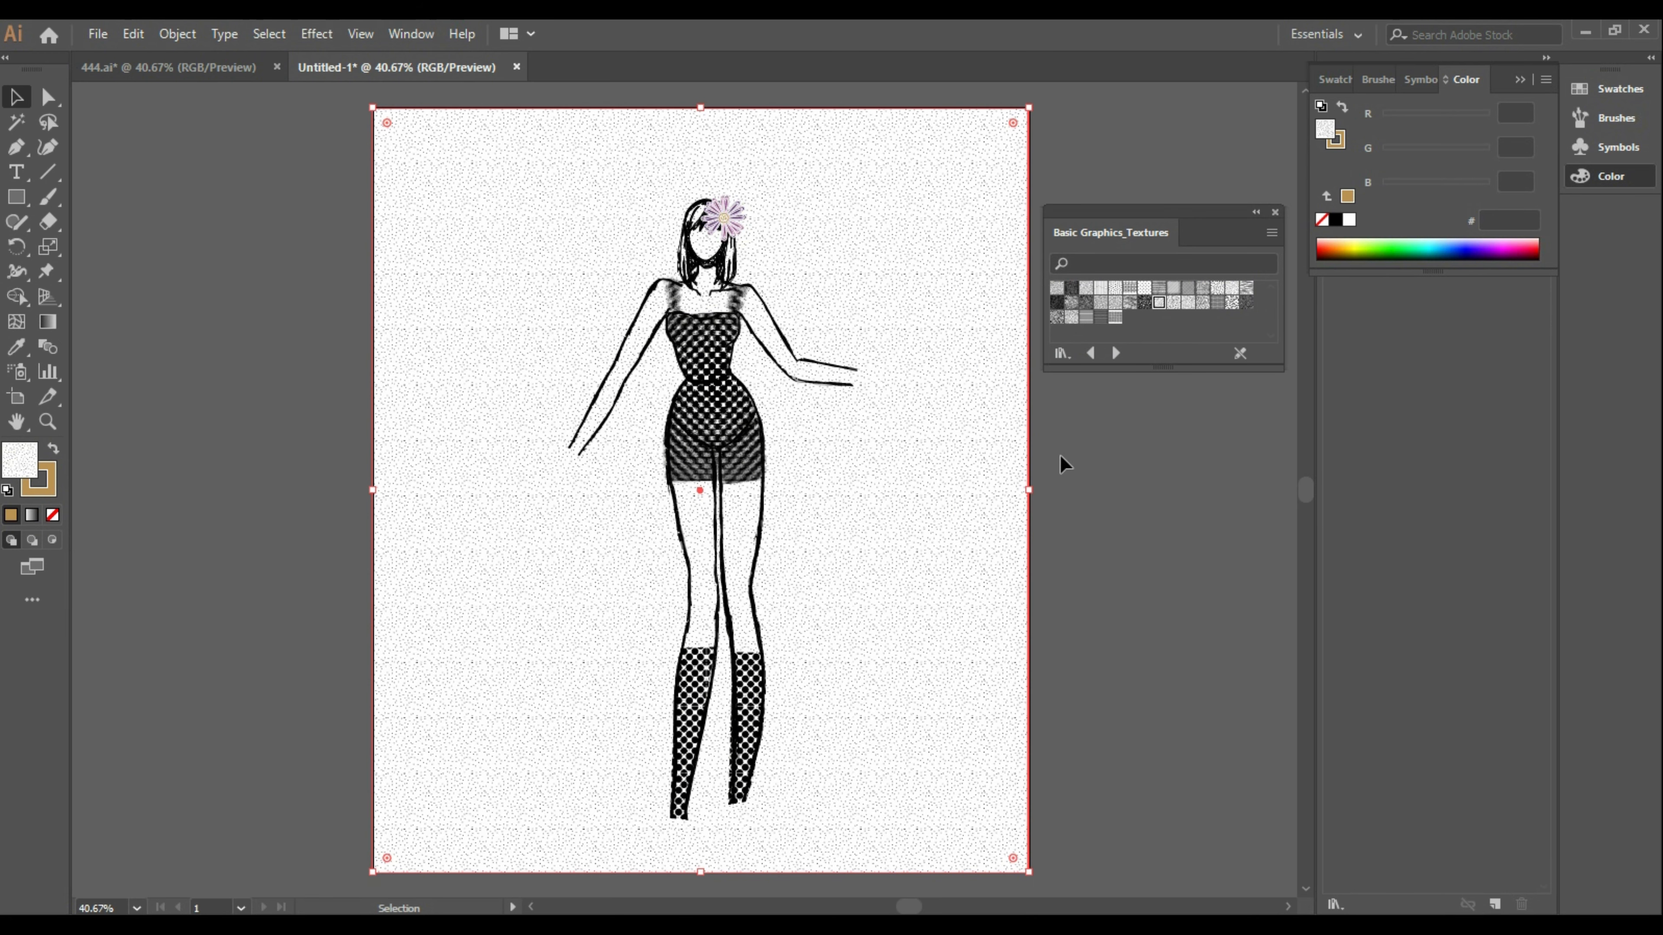
pyautogui.click(1186, 303)
pyautogui.click(1173, 303)
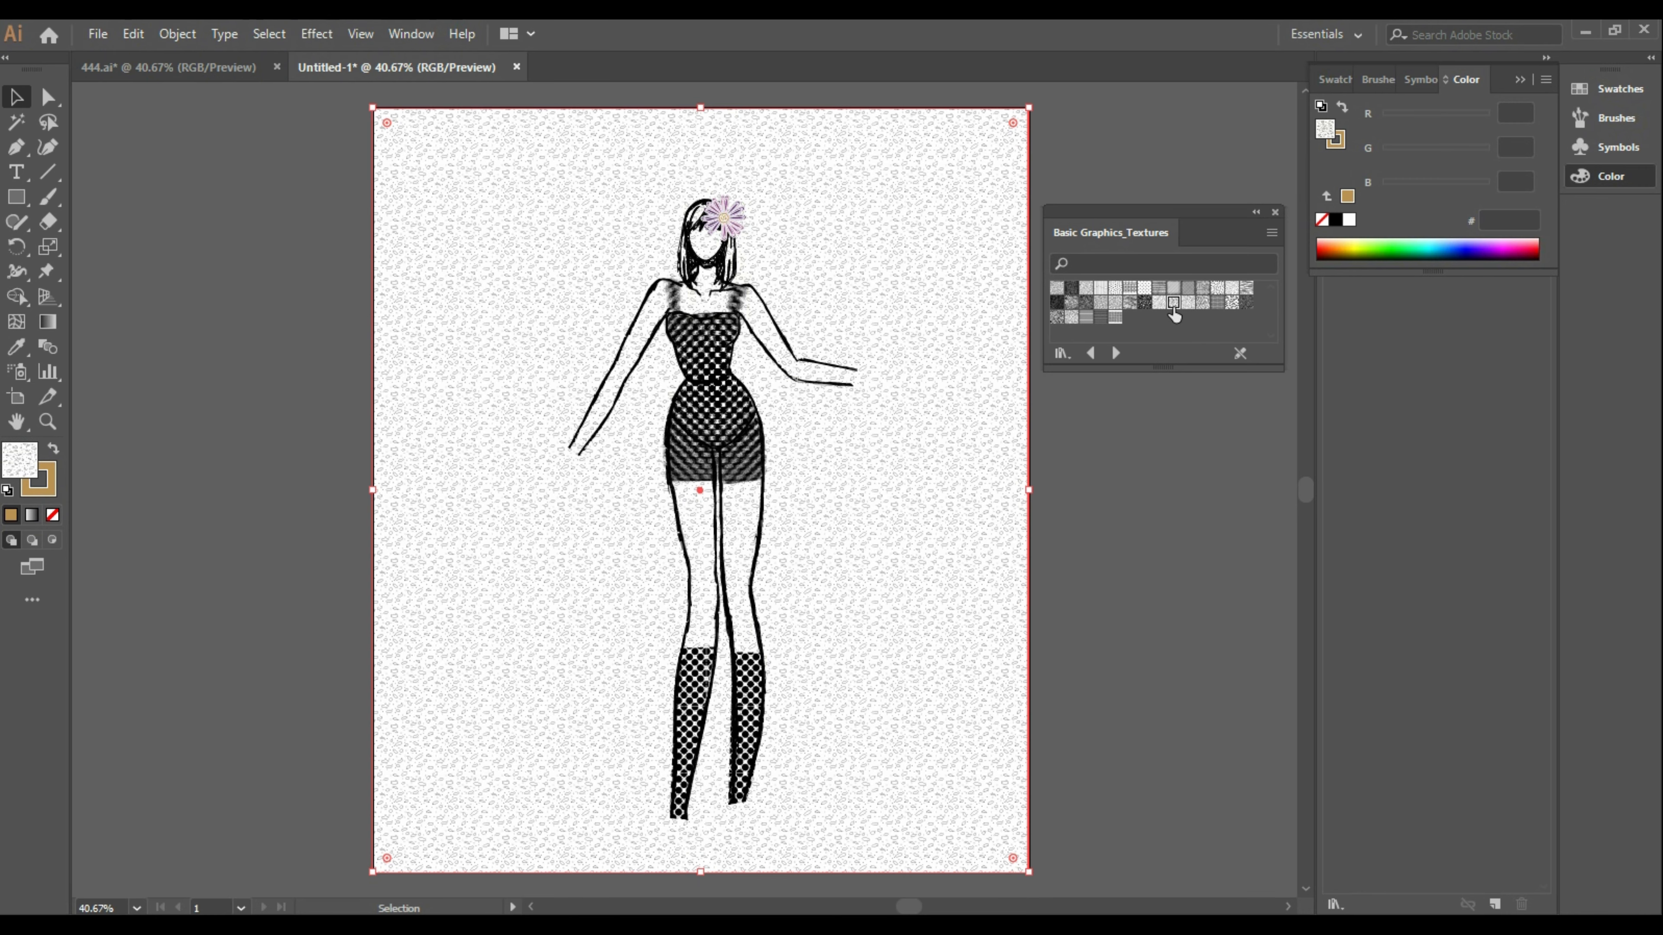
# Try dashed, dotted, hatched and scattered-fleck textures on the background, ending with the texture of irregular horizontal lines
pyautogui.click(1100, 288)
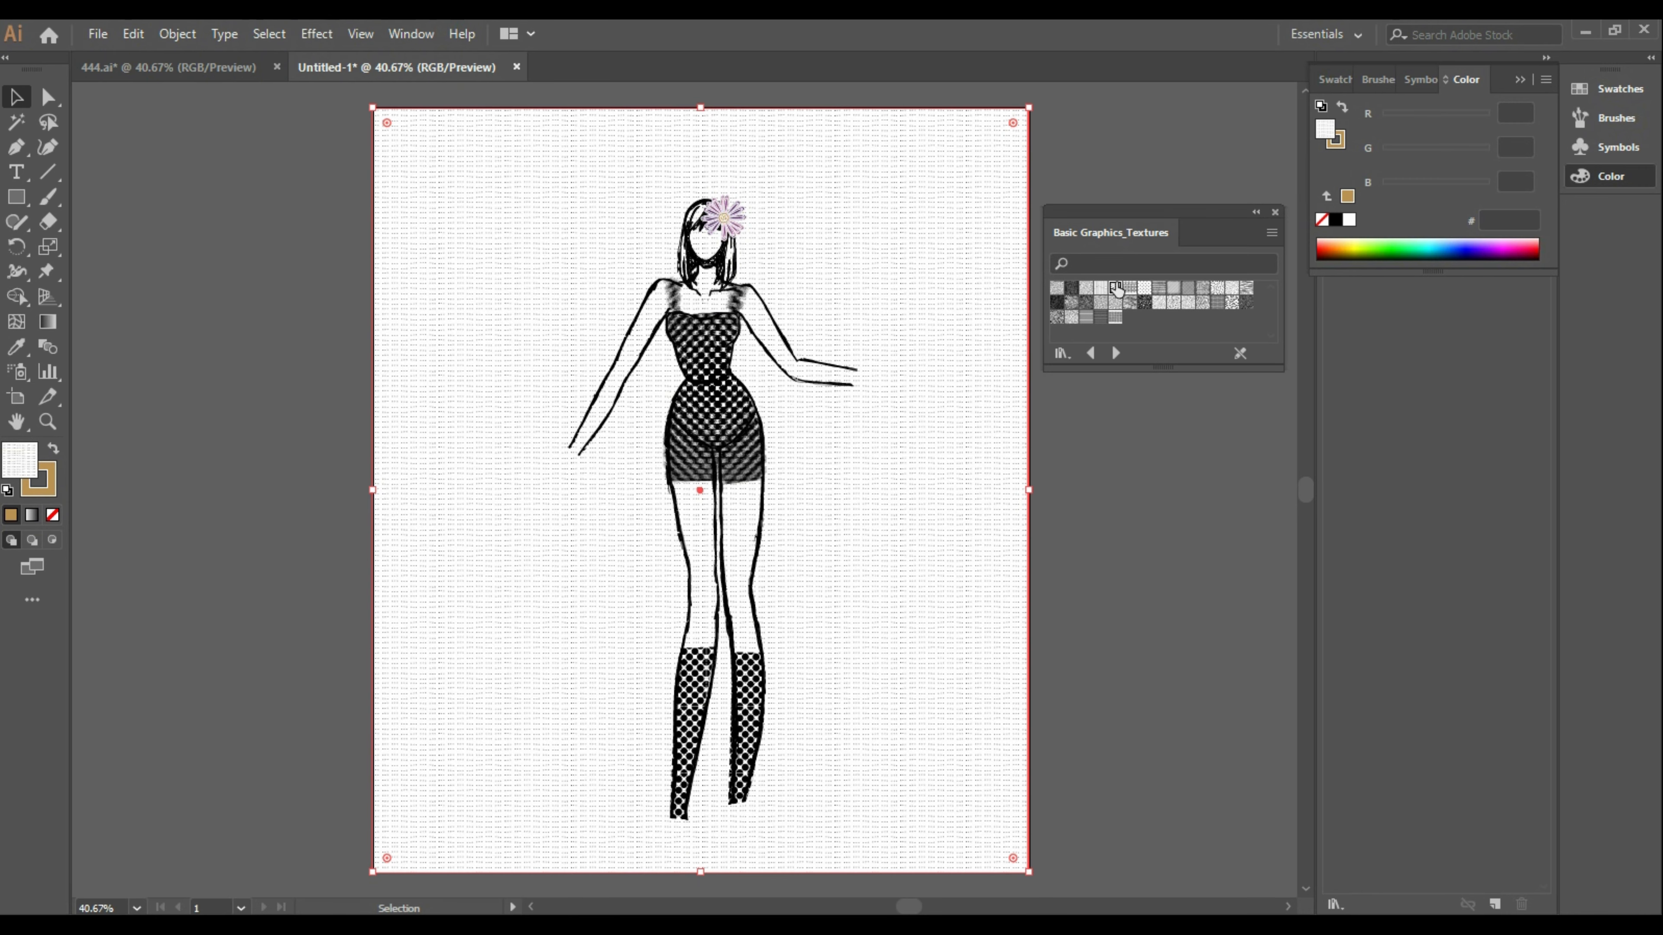
pyautogui.click(1115, 288)
pyautogui.click(1145, 290)
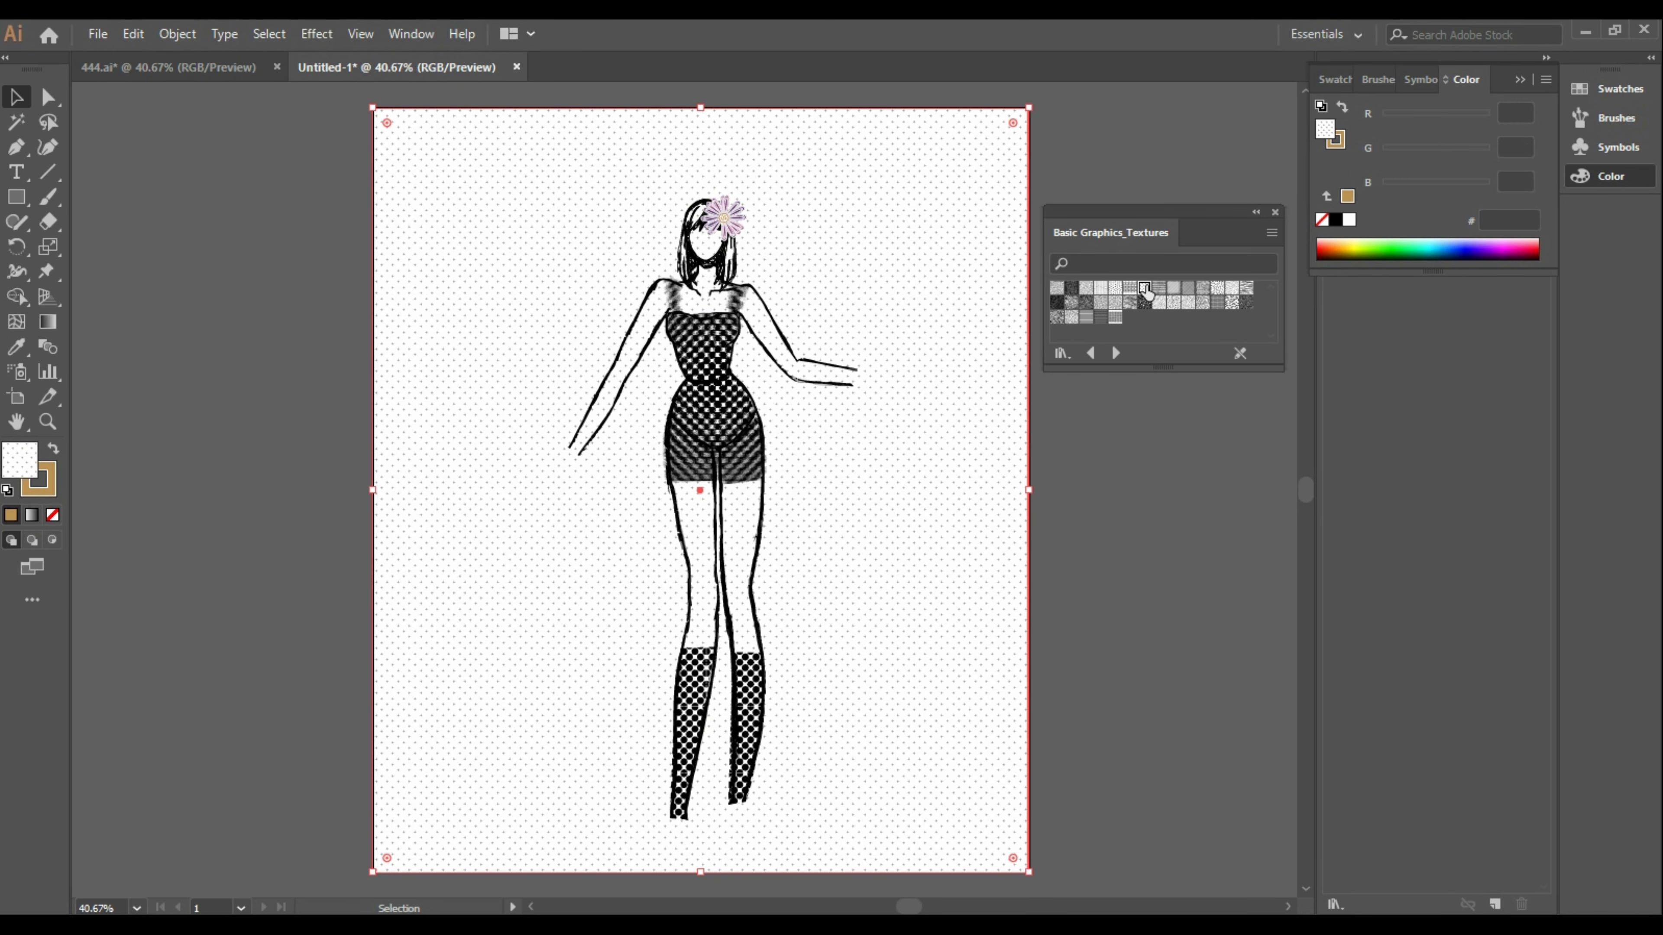
pyautogui.click(1173, 289)
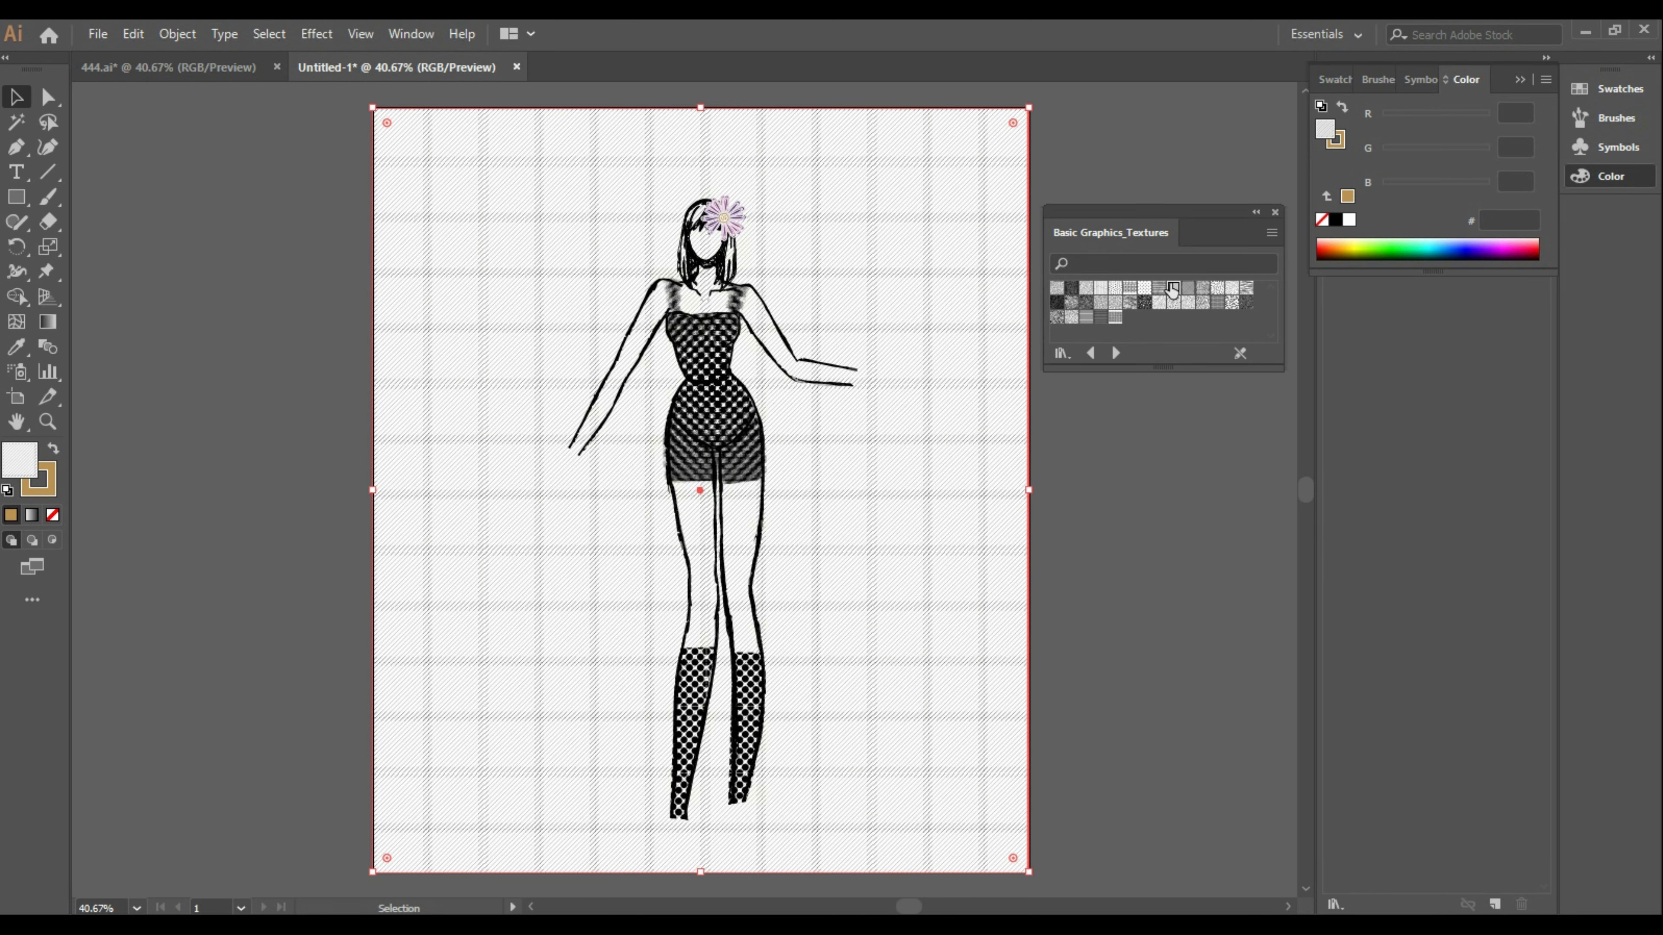
pyautogui.click(1232, 289)
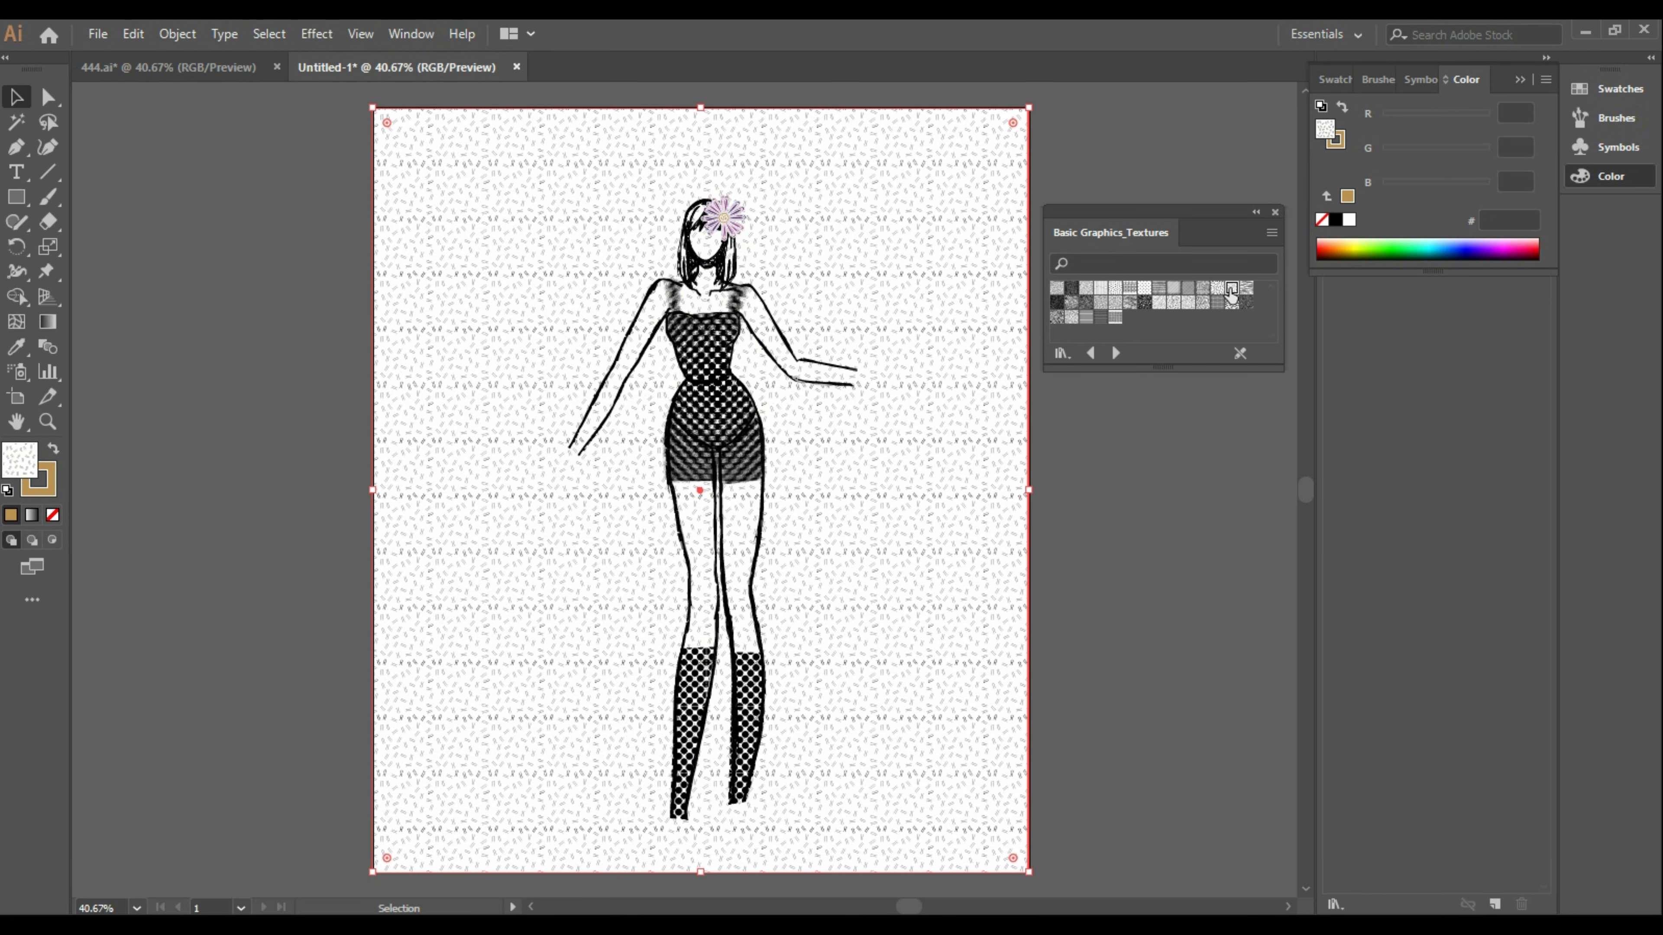
pyautogui.click(1231, 292)
pyautogui.click(1244, 290)
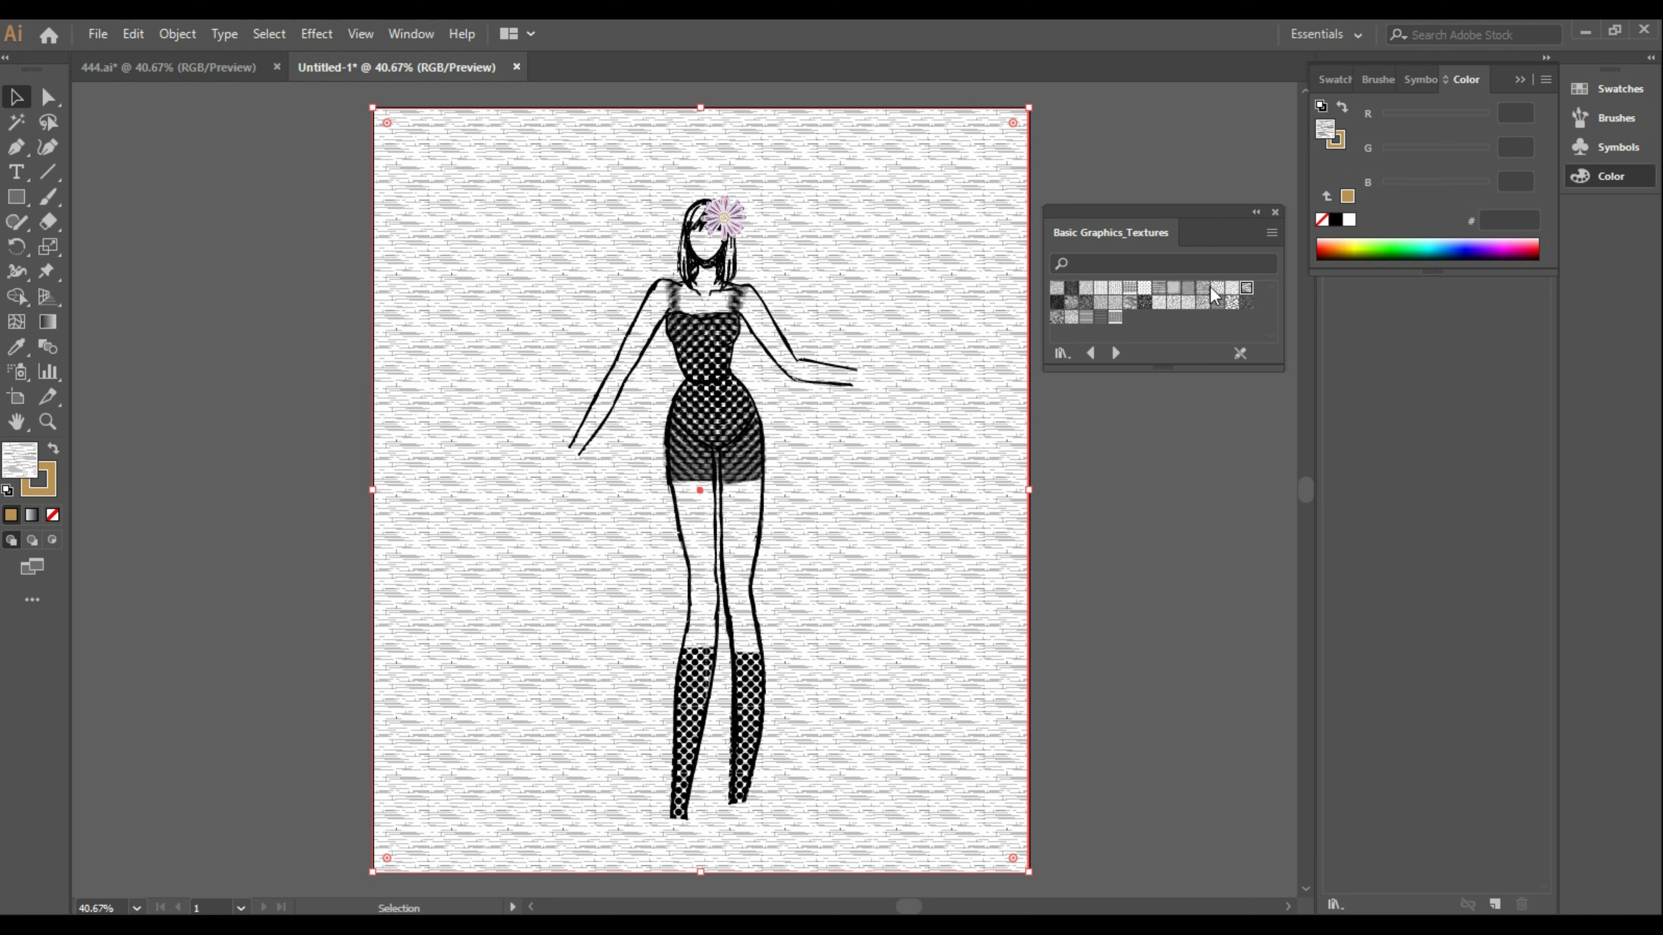